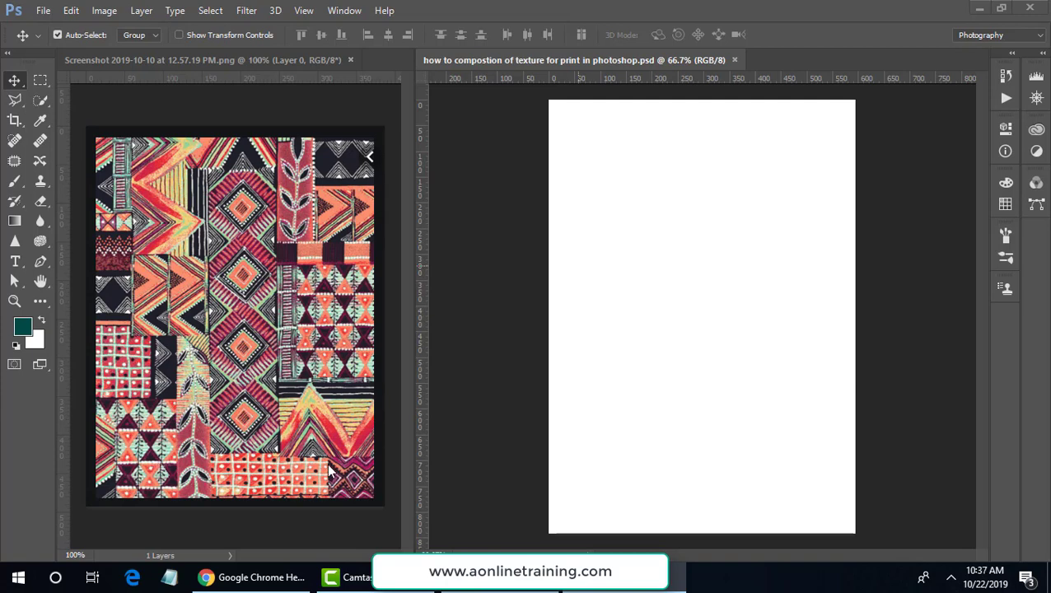
click(43, 10)
click(53, 25)
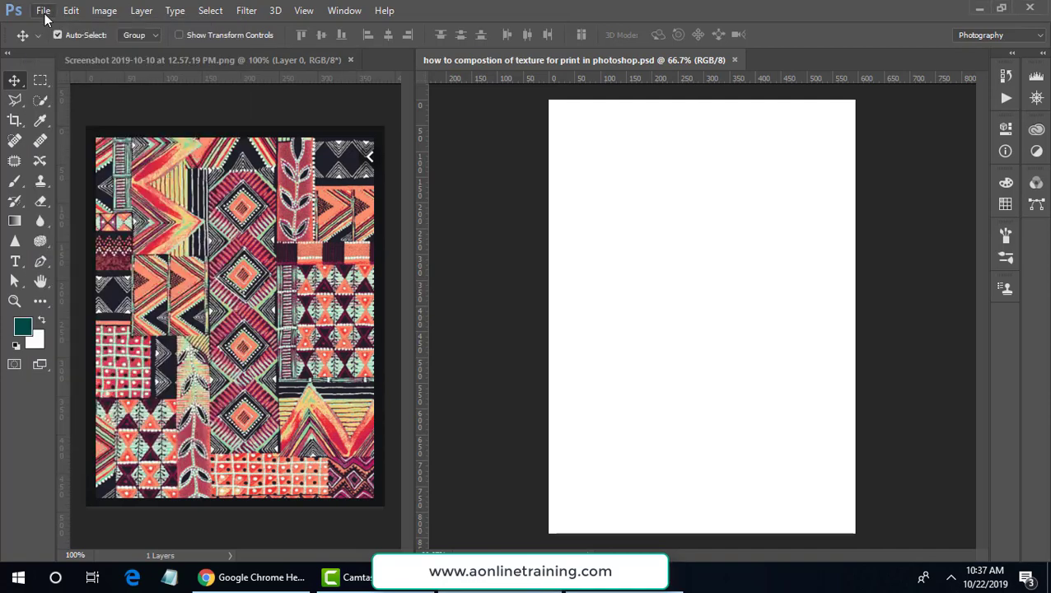
click(43, 11)
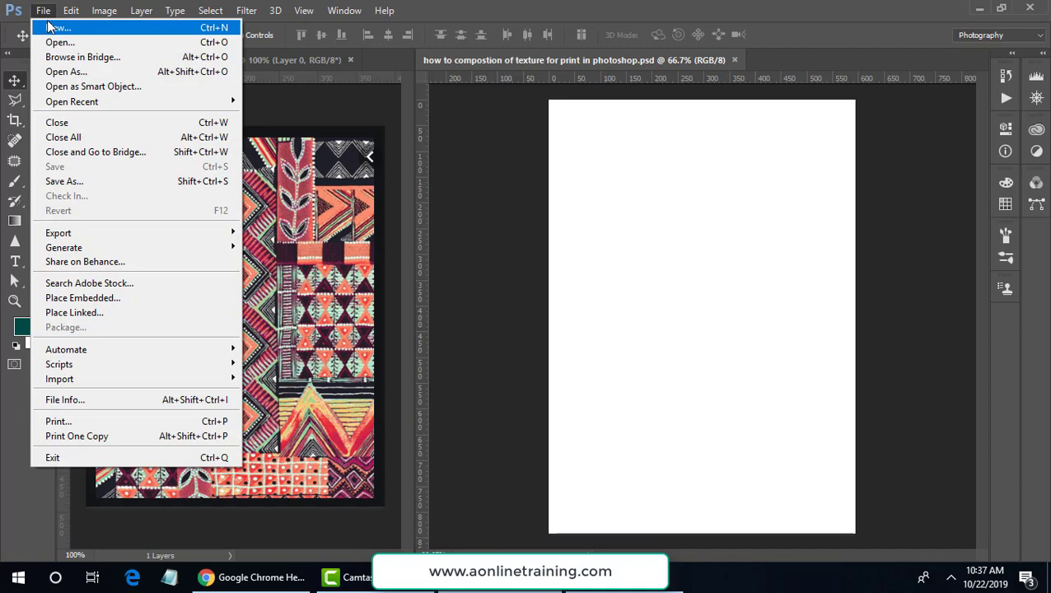
click(53, 27)
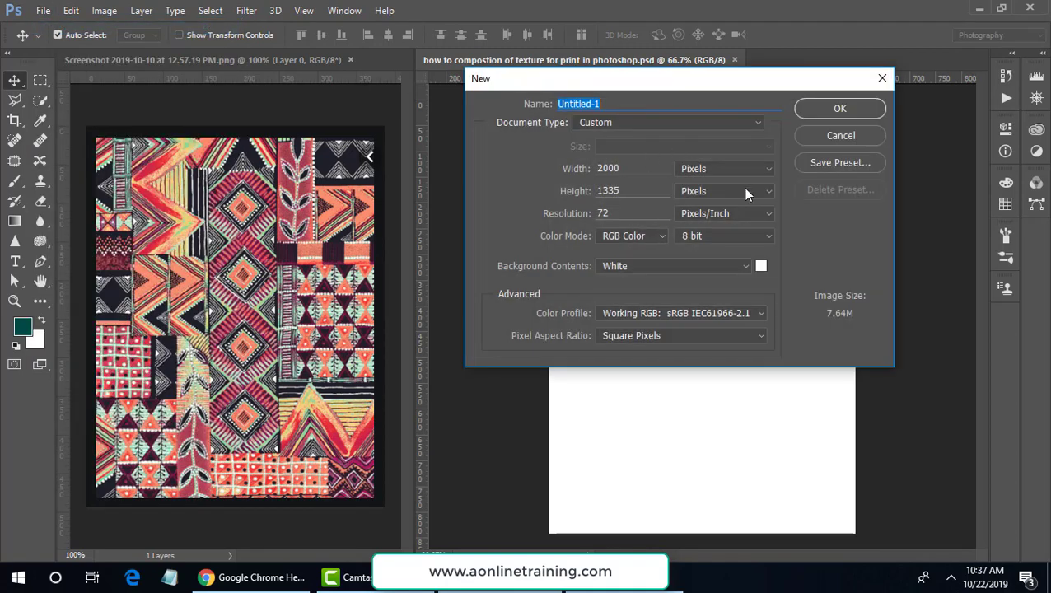
click(816, 139)
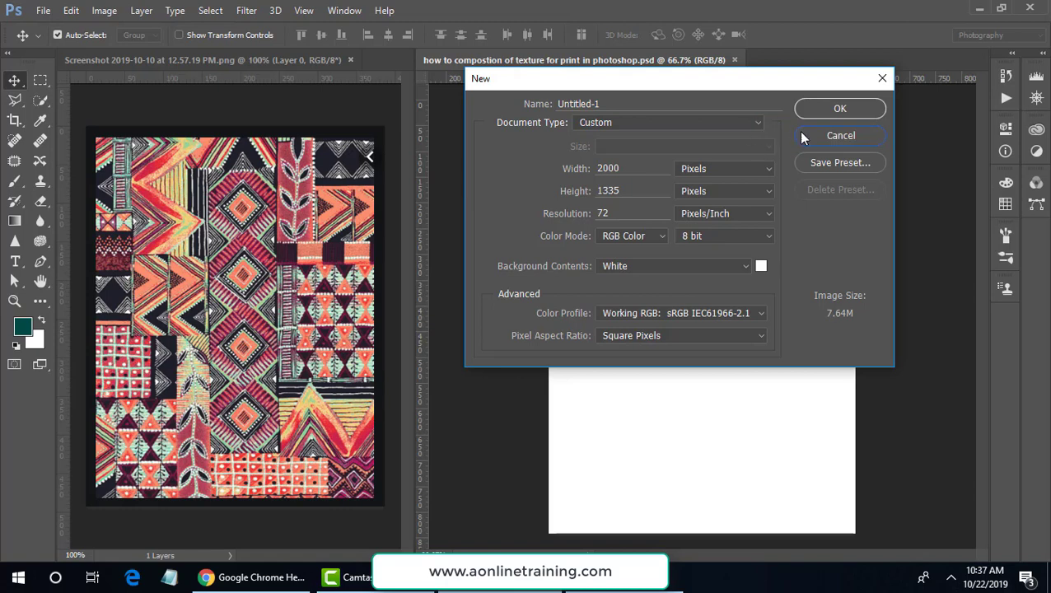
click(805, 137)
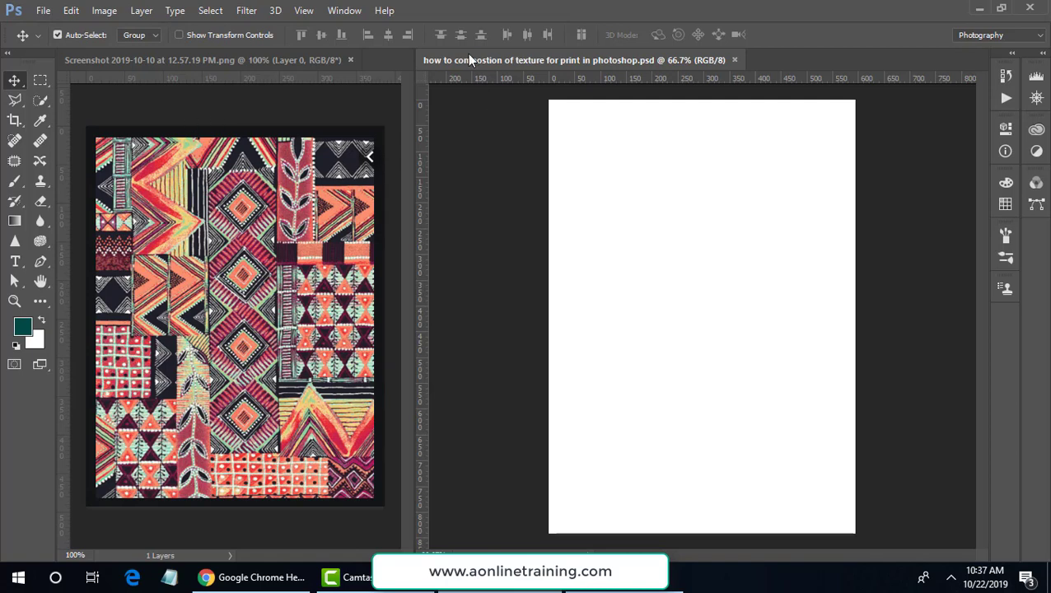
- Show the Layers panel and float it between the reference image and the blank print canvas
click(338, 10)
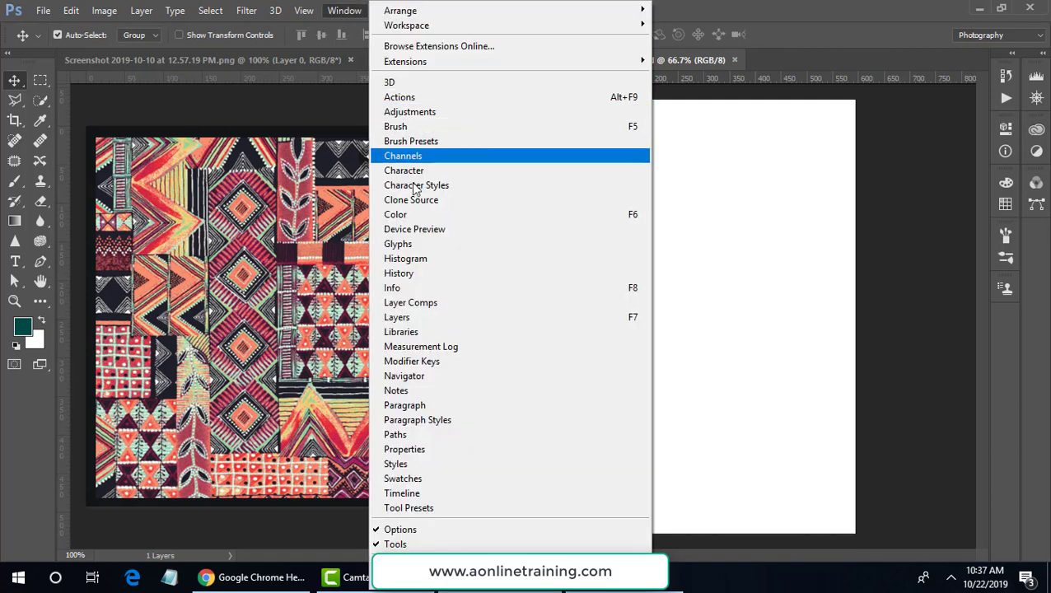
click(440, 317)
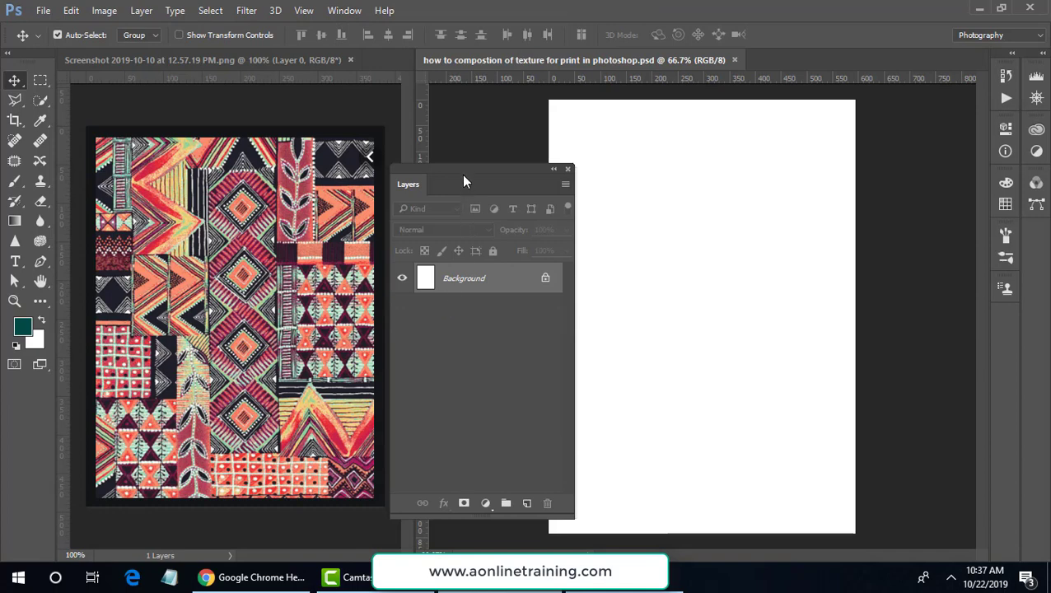
drag(464, 181, 432, 152)
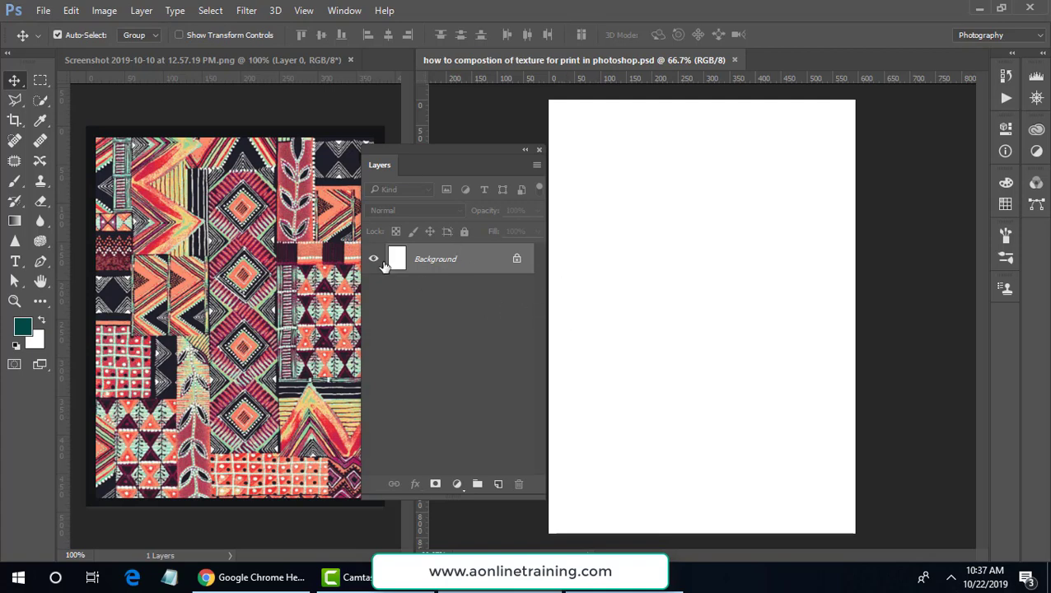
- Place the image 0478821 from the folder "phase 1 how to compostion of texture for print in photoshop" as an embedded object
click(46, 14)
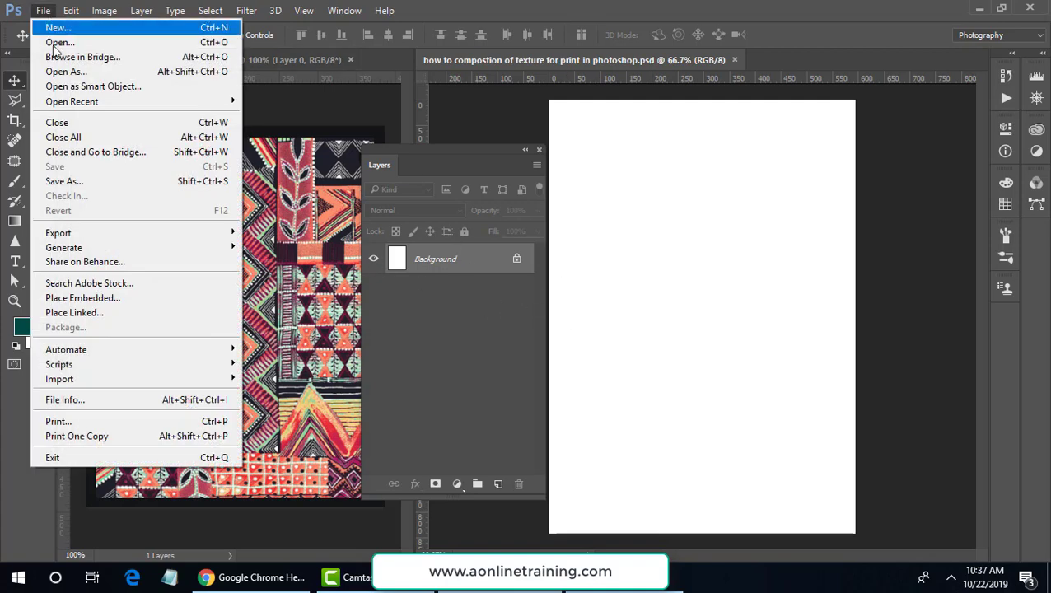
click(123, 299)
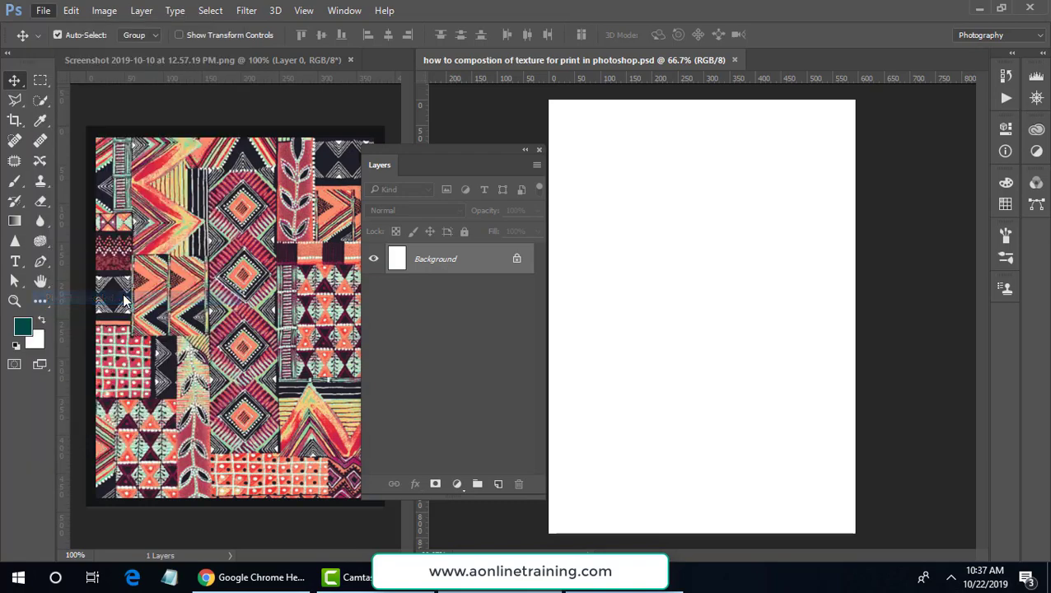
click(183, 120)
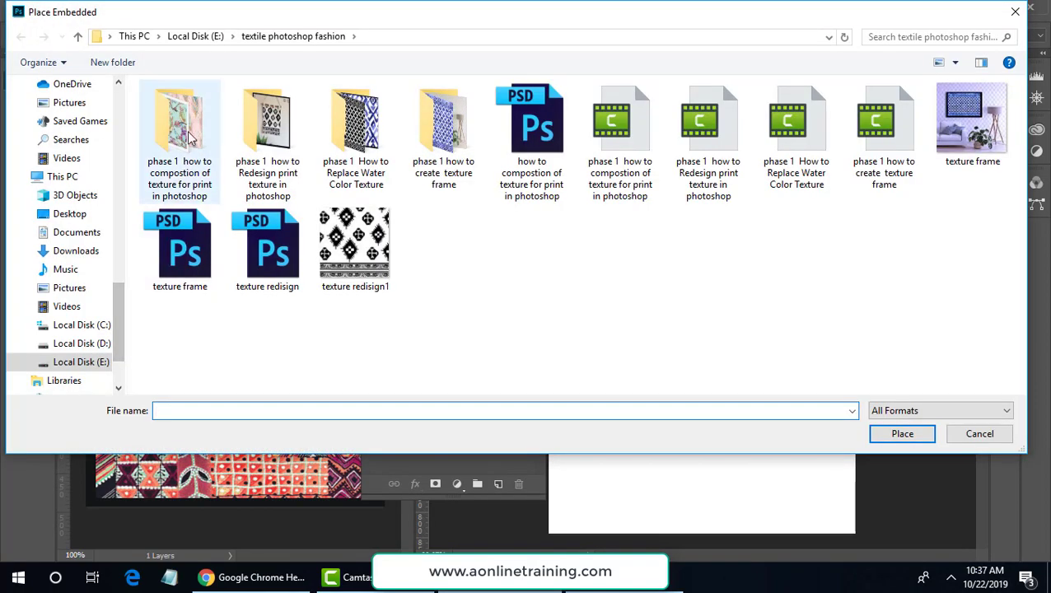
double_click(187, 119)
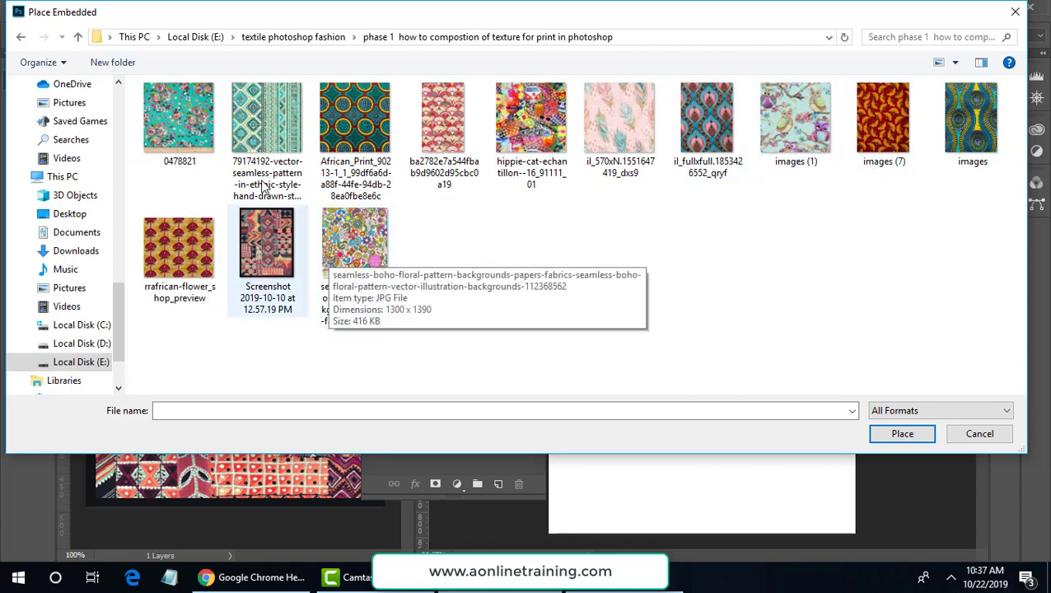
double_click(329, 260)
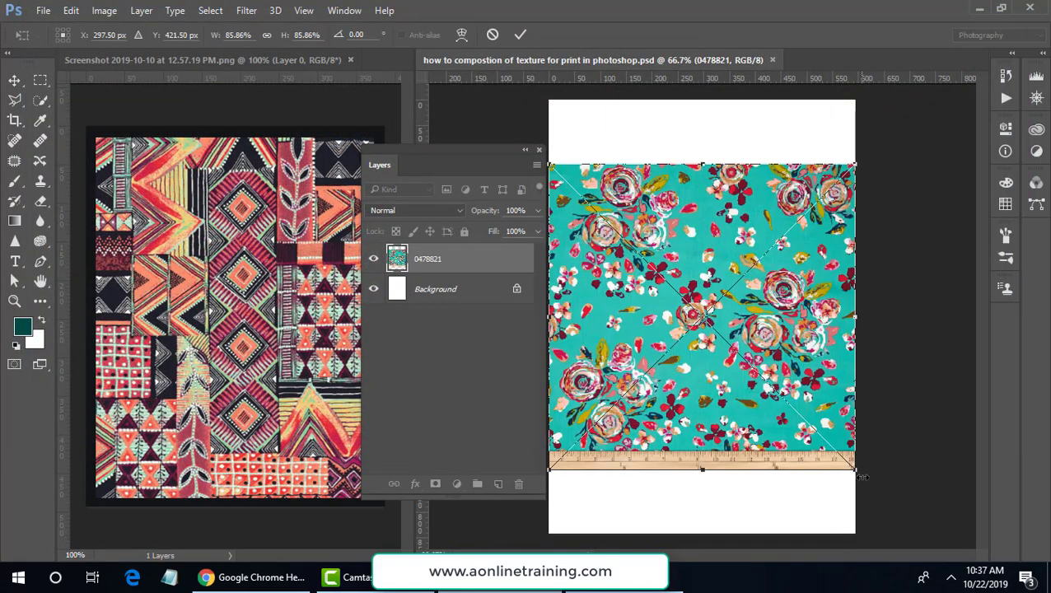
- Scale the placed floral texture to about 44% width and 46% height and fit it into the canvas's upper-left corner
drag(857, 471, 773, 398)
drag(664, 336, 663, 272)
drag(775, 334, 714, 263)
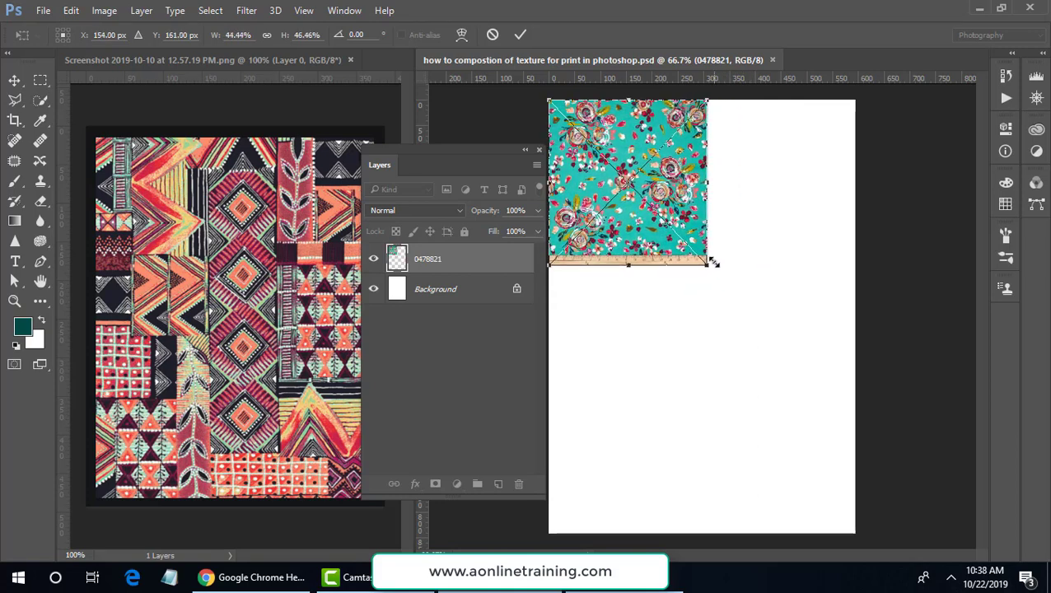
key(Return)
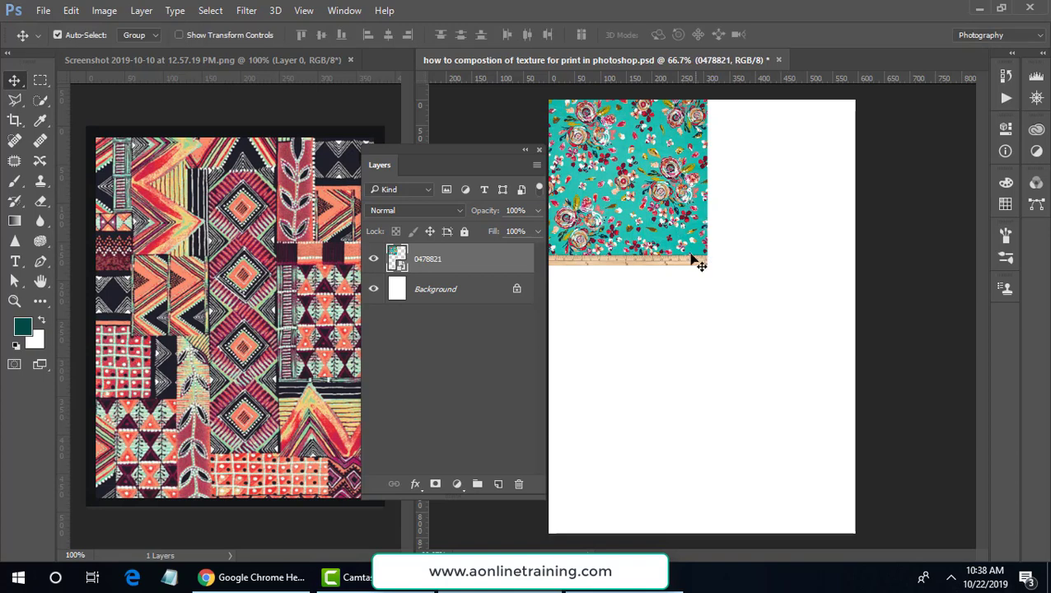
- Rasterize the 0478821 layer and delete the ruler strip along the bottom edge of the floral texture, leaving no active selection
right_click(501, 261)
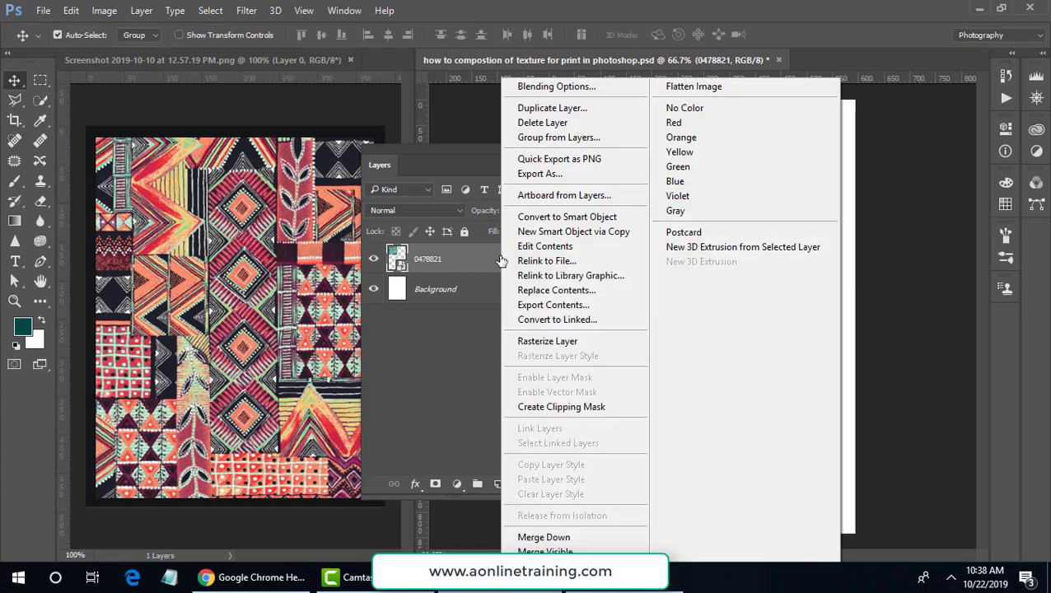
click(566, 342)
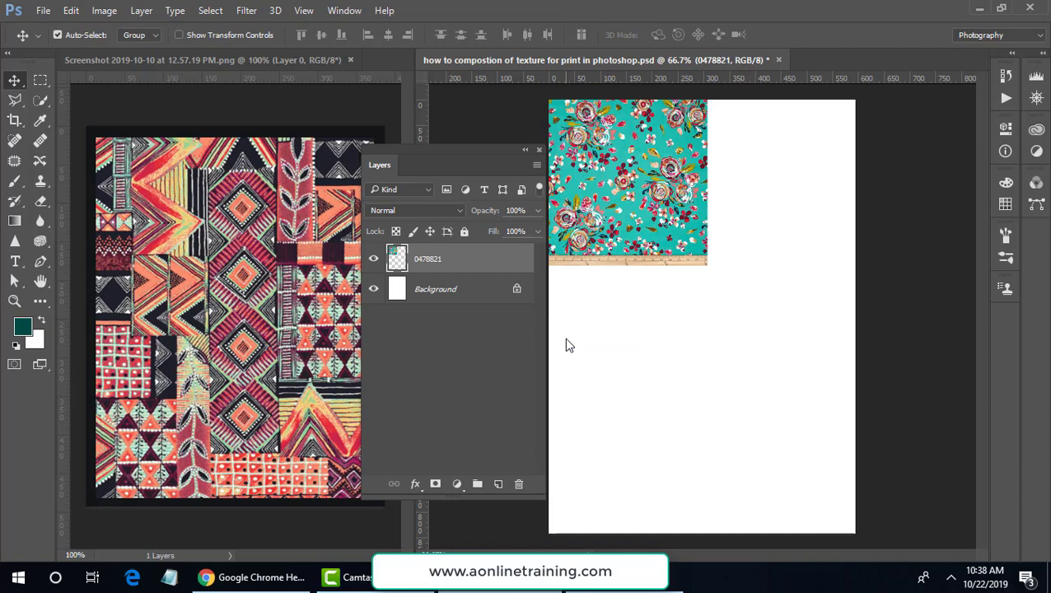
click(40, 81)
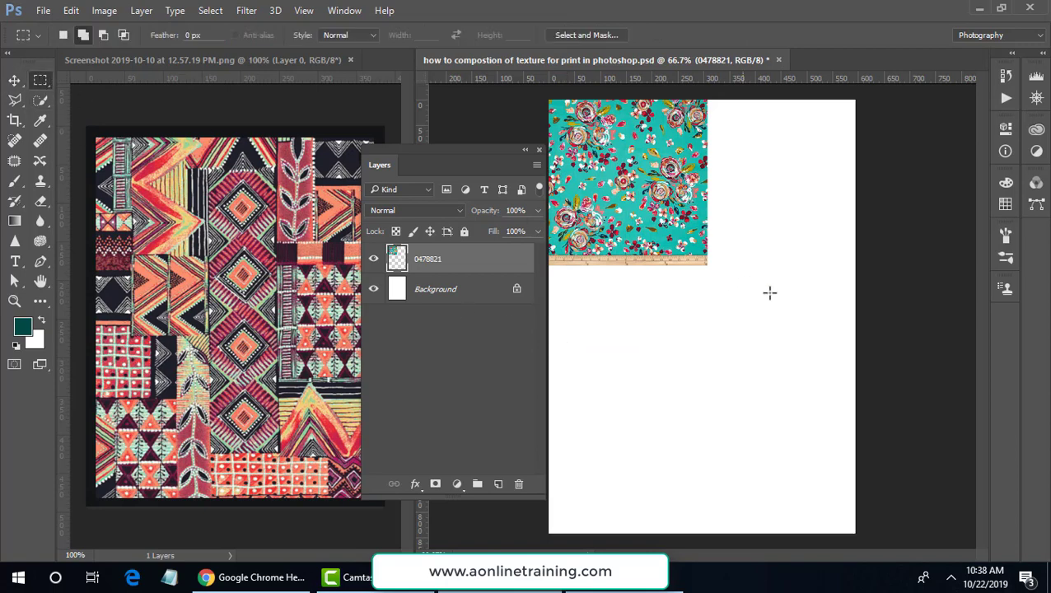
drag(776, 302, 508, 255)
key(Delete)
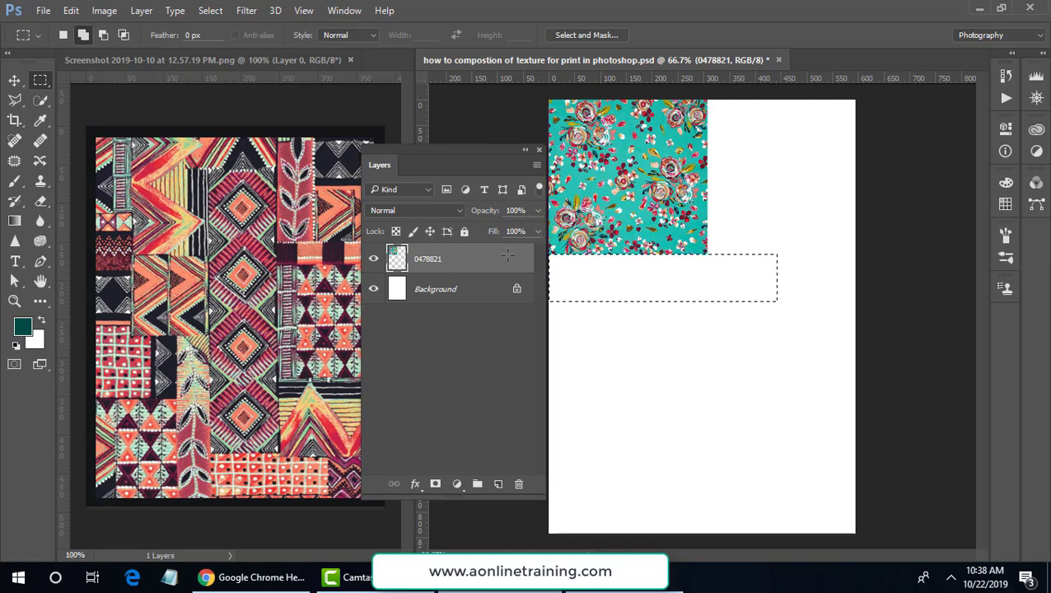
click(210, 10)
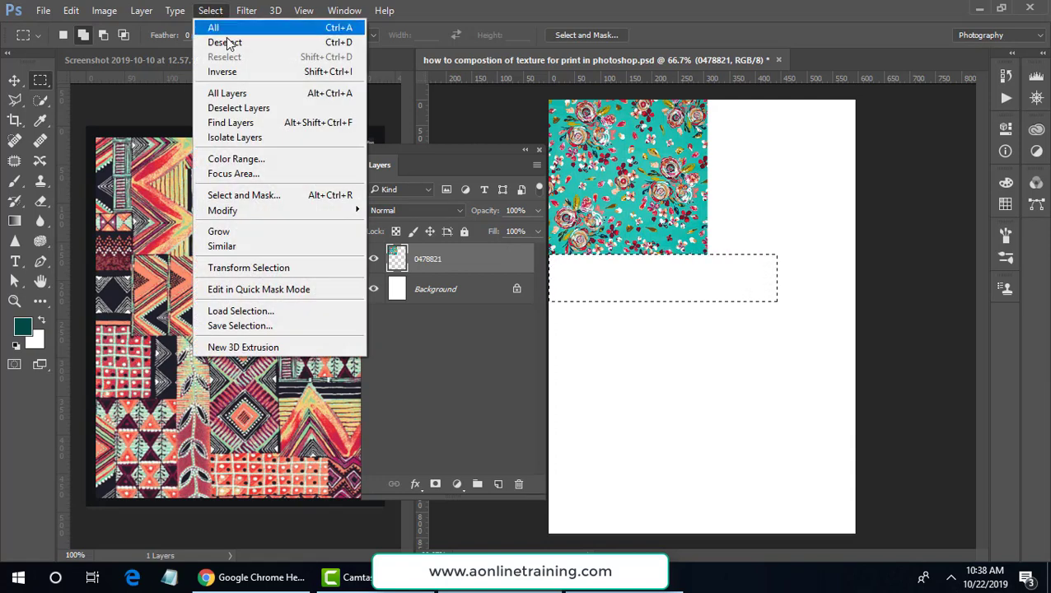
click(227, 43)
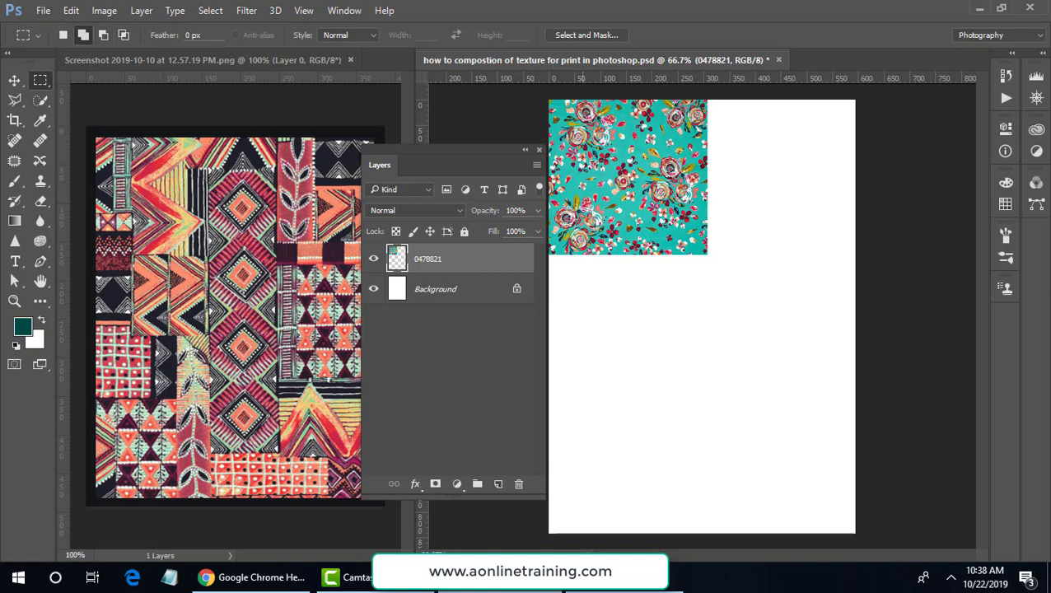
- Scale the floral texture down slightly with Free Transform, keeping it anchored in the canvas's upper-left corner
key(ctrl+t)
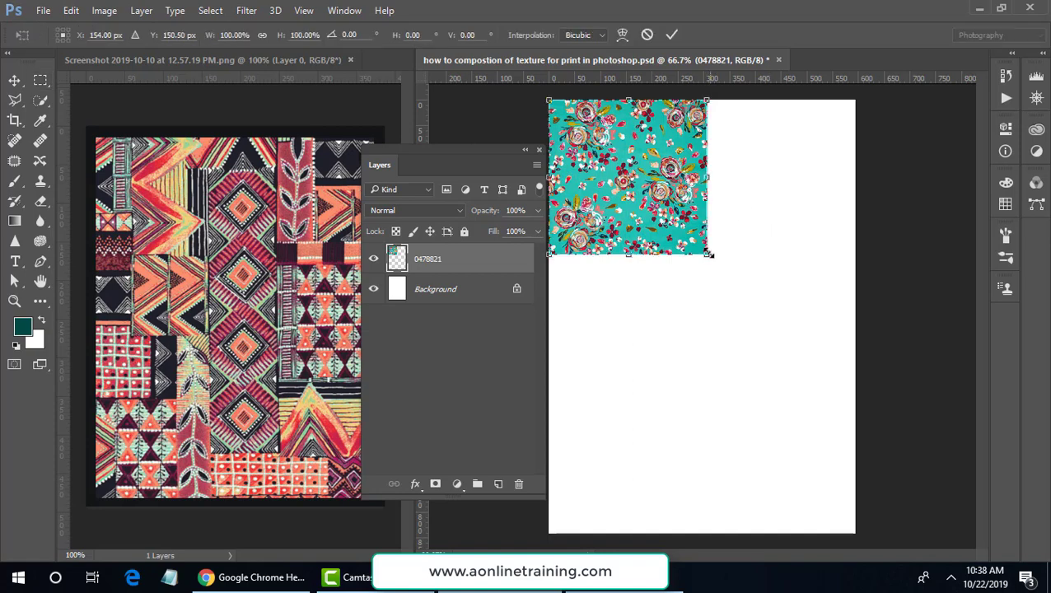
drag(707, 254, 688, 235)
click(40, 80)
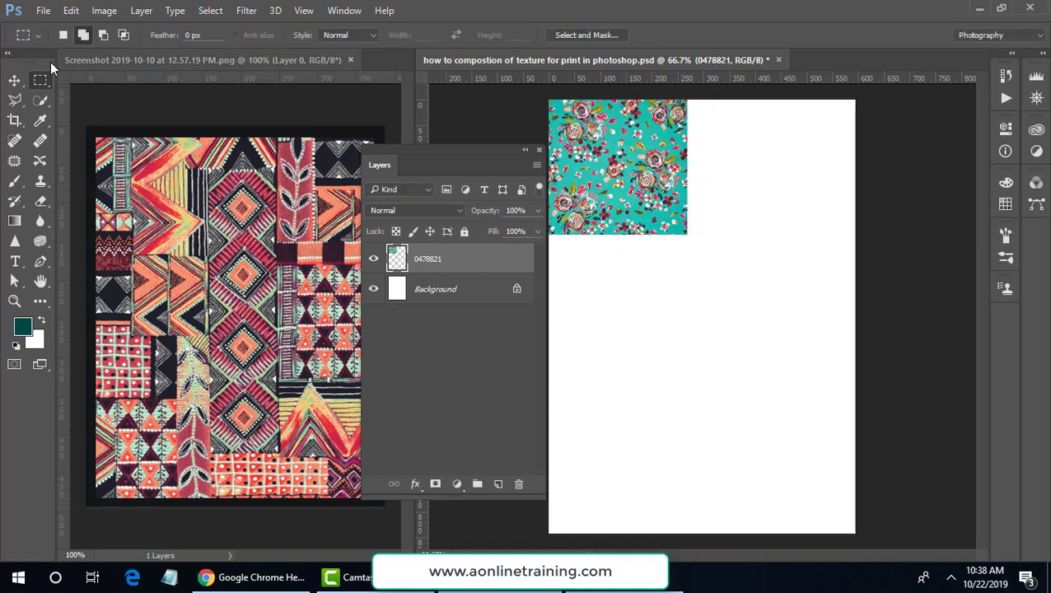
click(16, 79)
- Place the embedded image il_fullxfull.1853426552_qryf in the canvas's upper-right corner beside the floral texture and rasterize its layer
click(43, 10)
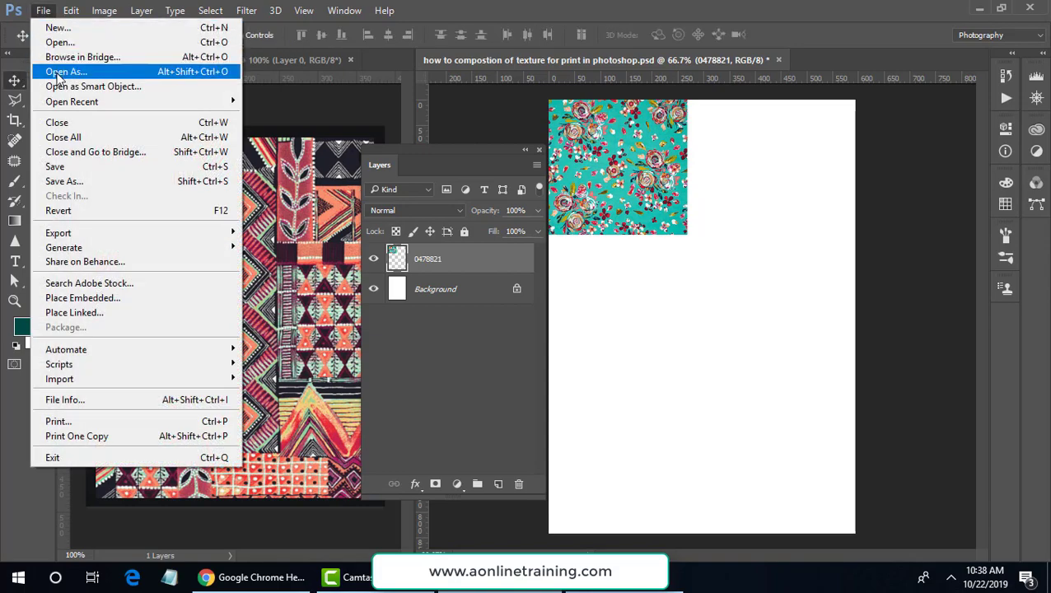
click(114, 298)
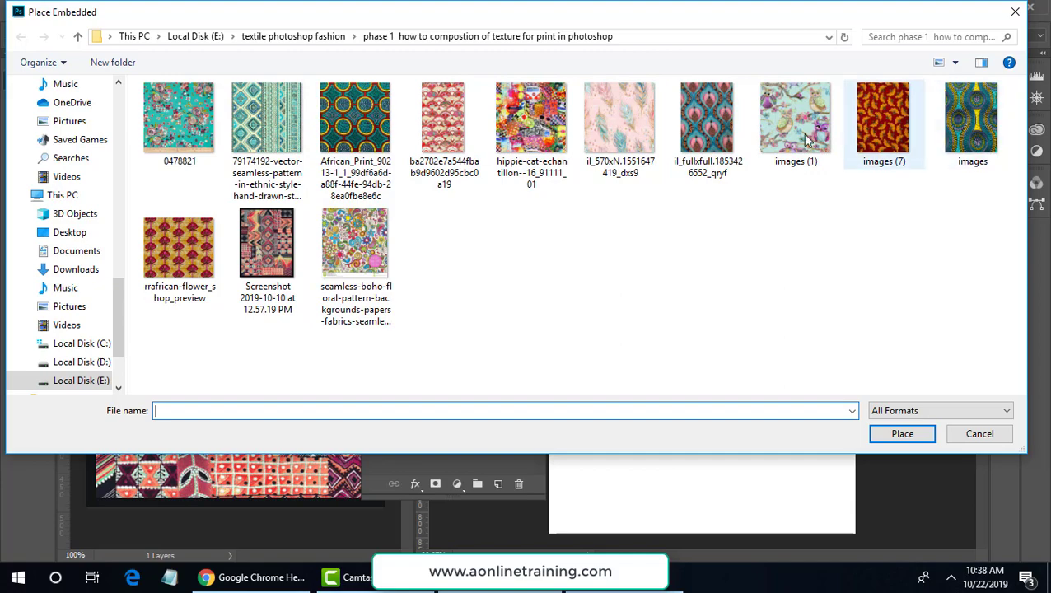
double_click(705, 124)
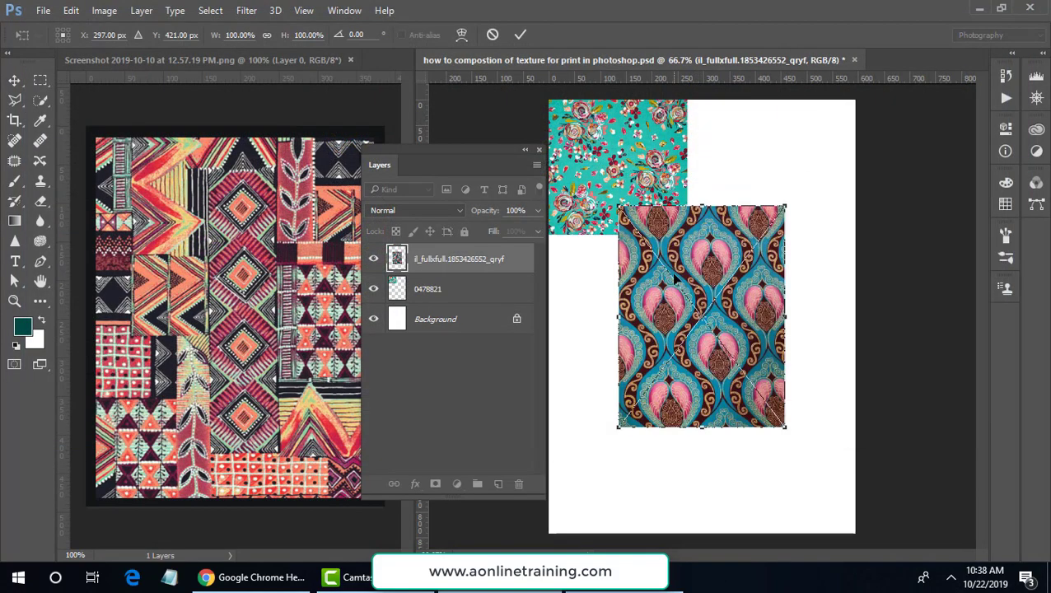
drag(675, 277, 744, 173)
key(Return)
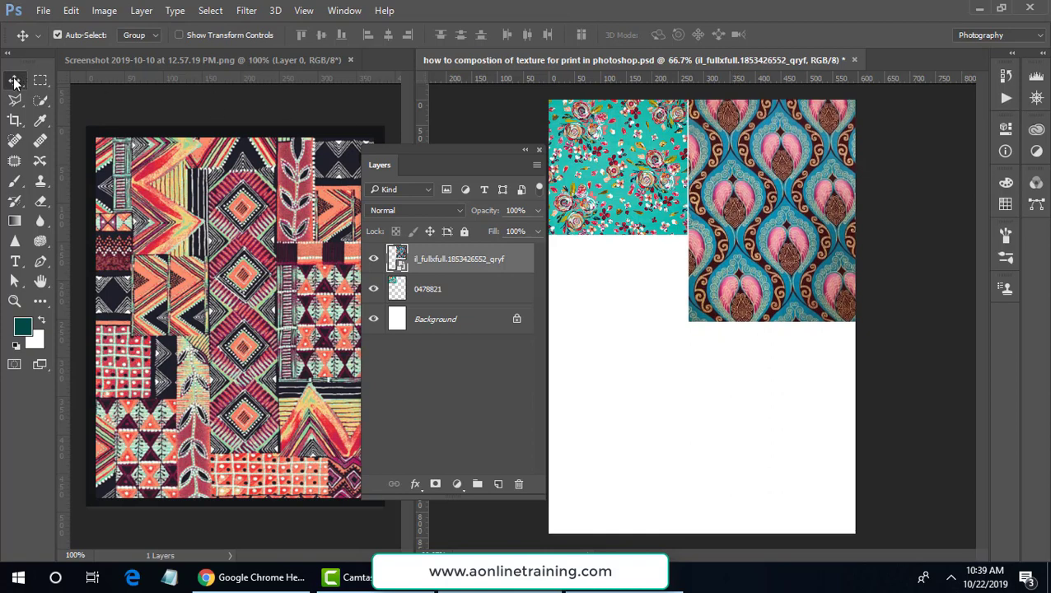
right_click(451, 255)
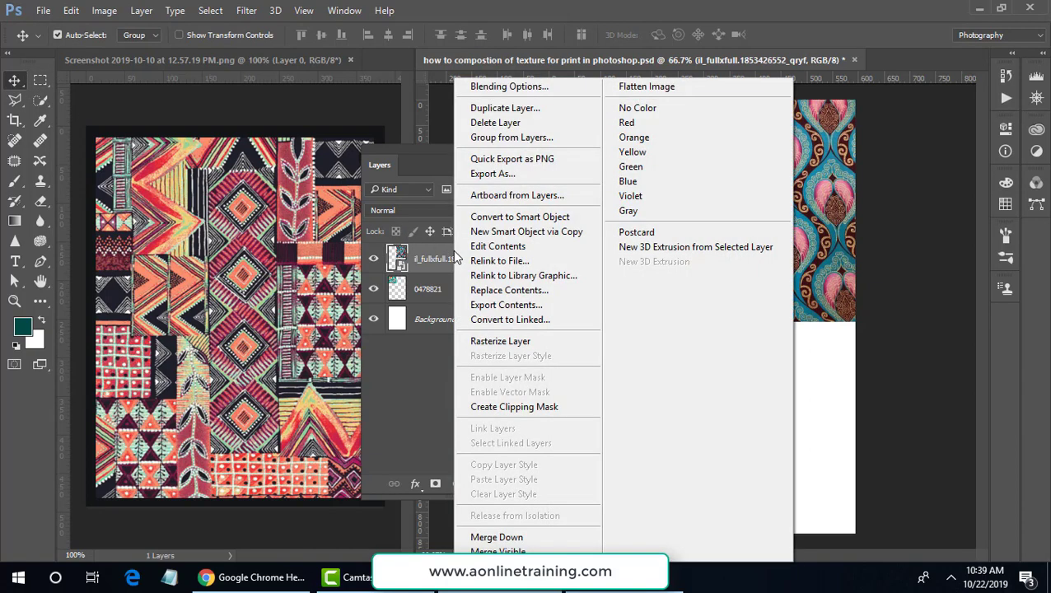
click(530, 341)
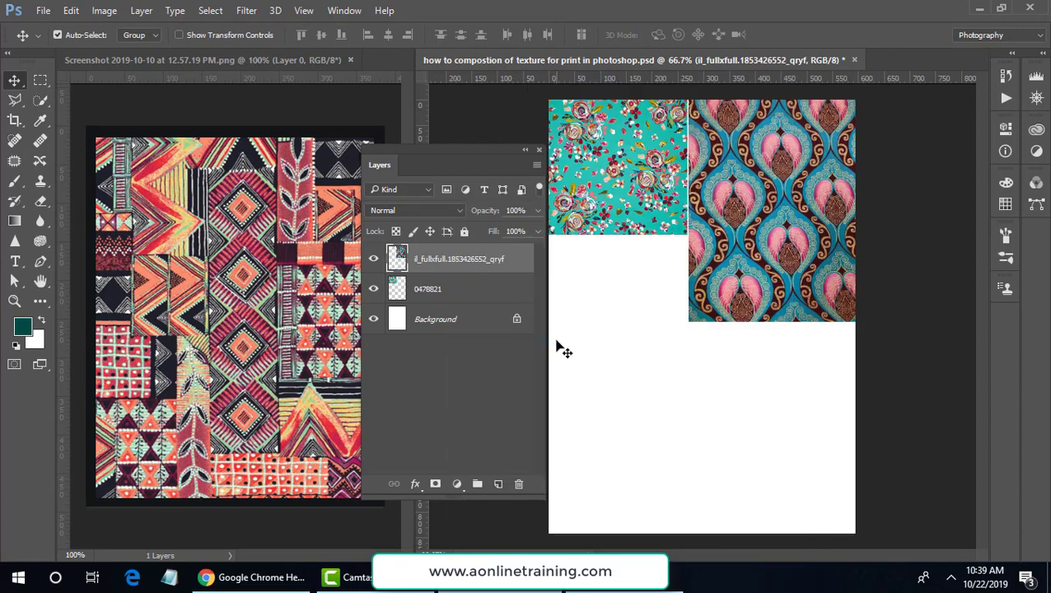
click(43, 11)
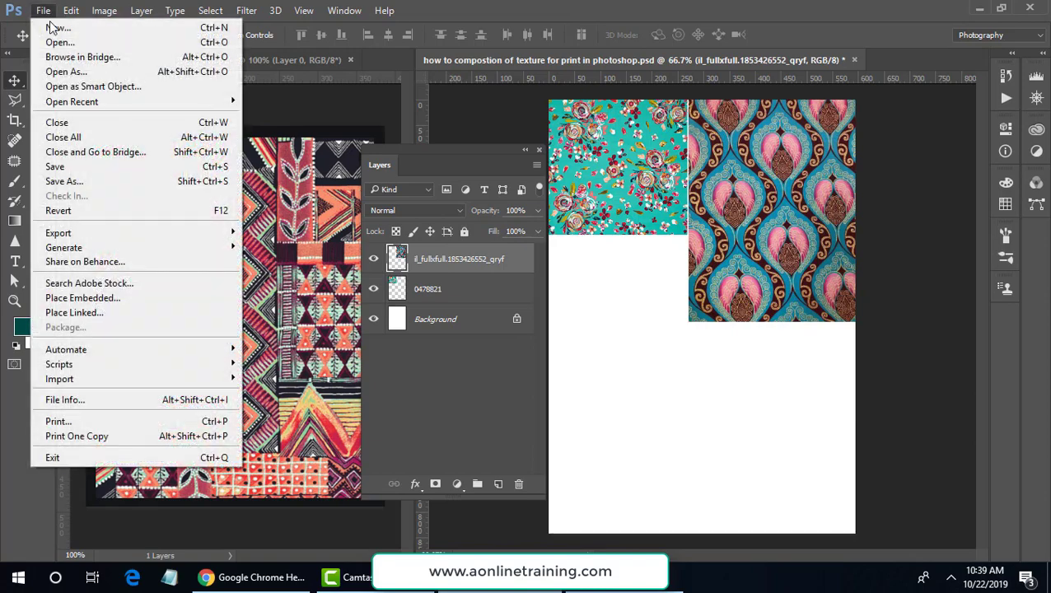
click(155, 298)
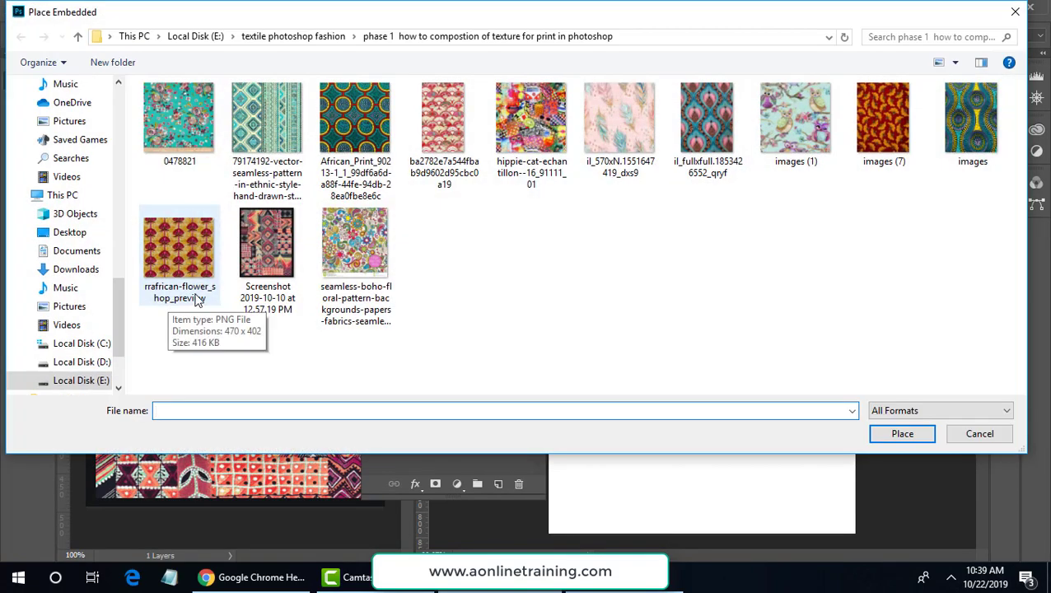
double_click(289, 139)
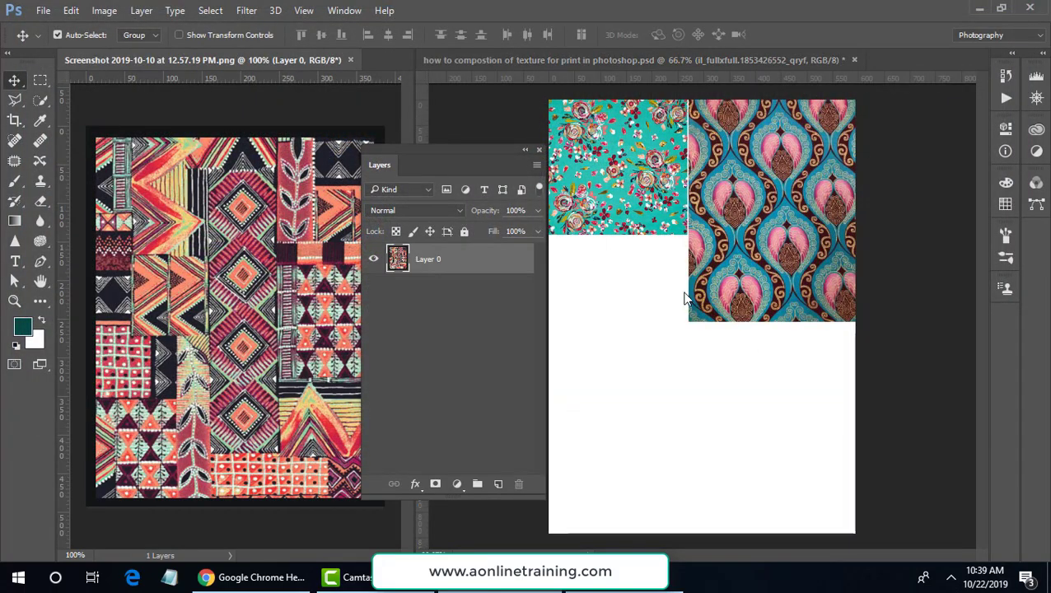
click(707, 339)
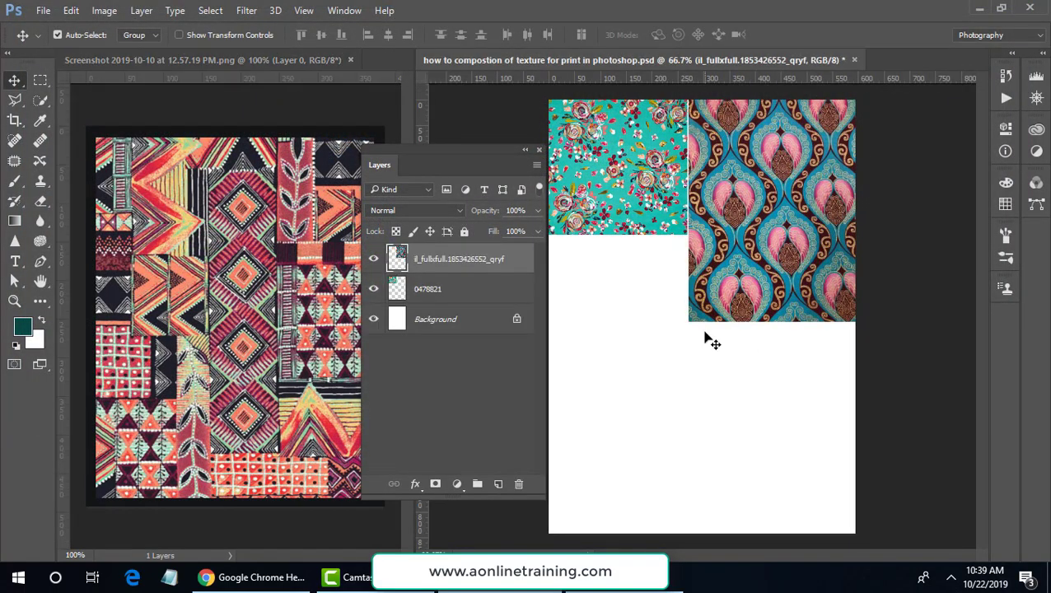
- Place the embedded 79174192 vector seamless ethnic pattern directly below the floral texture, scaled to about 30% width and 31% height
click(41, 10)
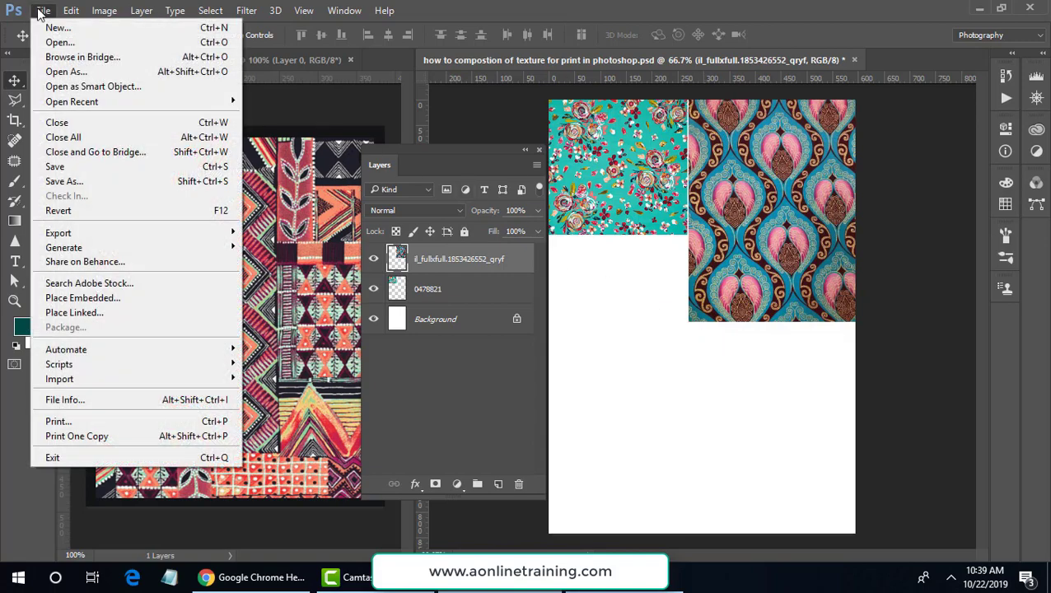
click(115, 298)
double_click(253, 117)
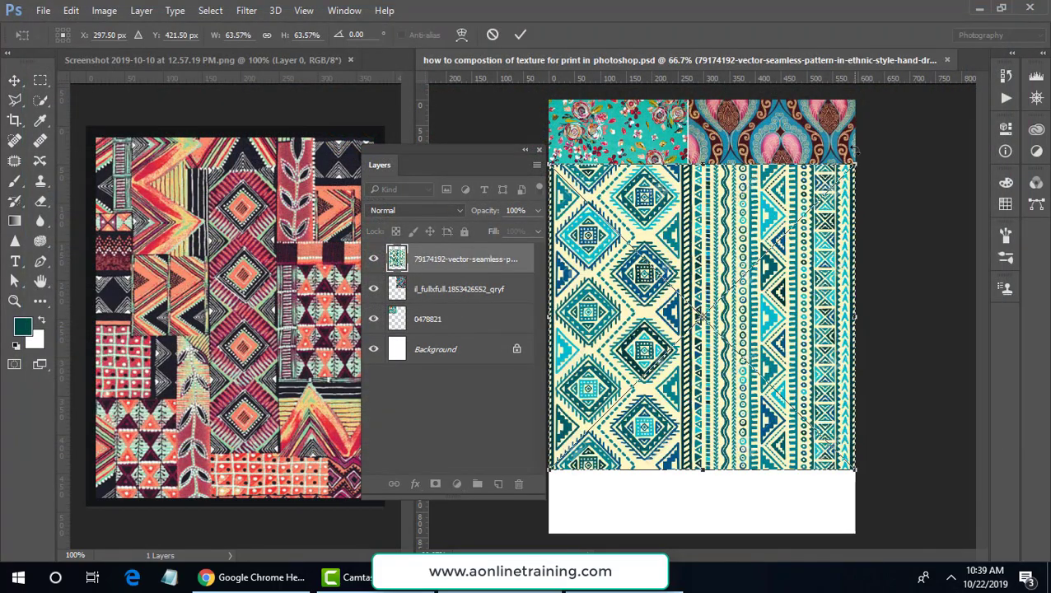
drag(856, 163, 760, 330)
drag(692, 383, 682, 325)
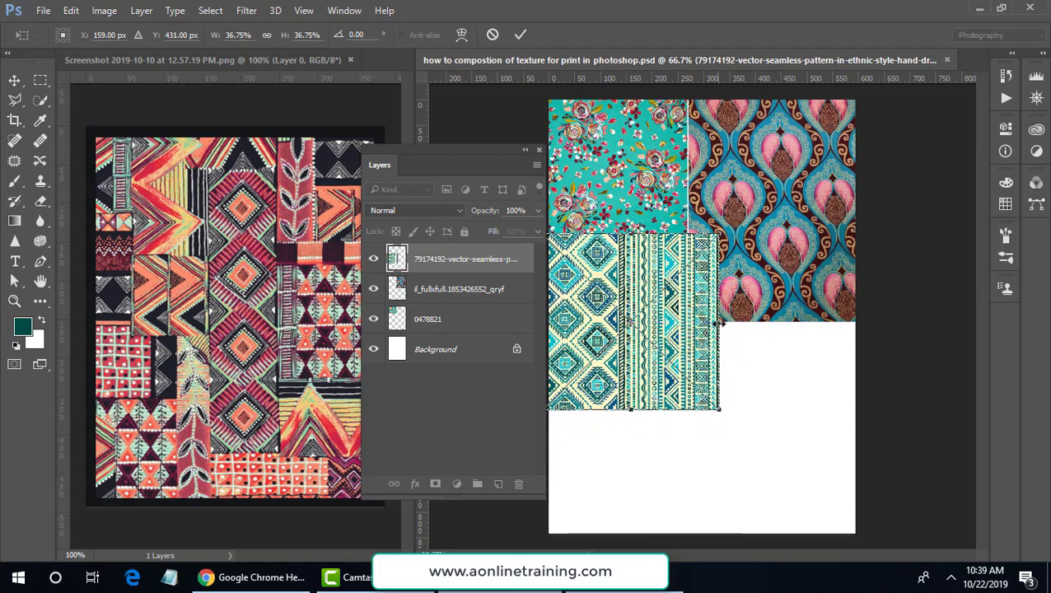
drag(720, 235, 698, 245)
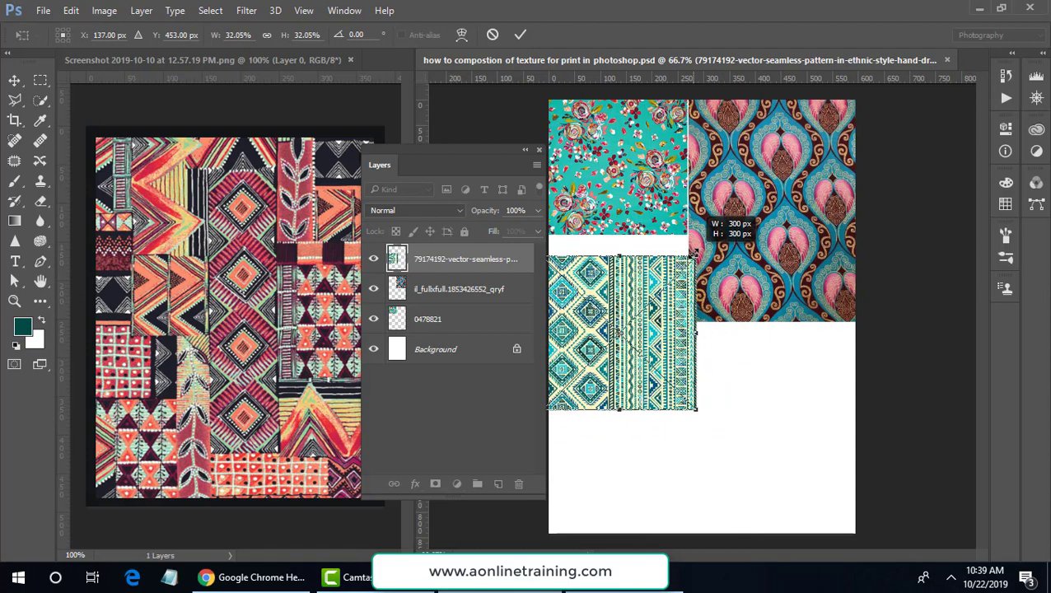
drag(664, 308, 664, 288)
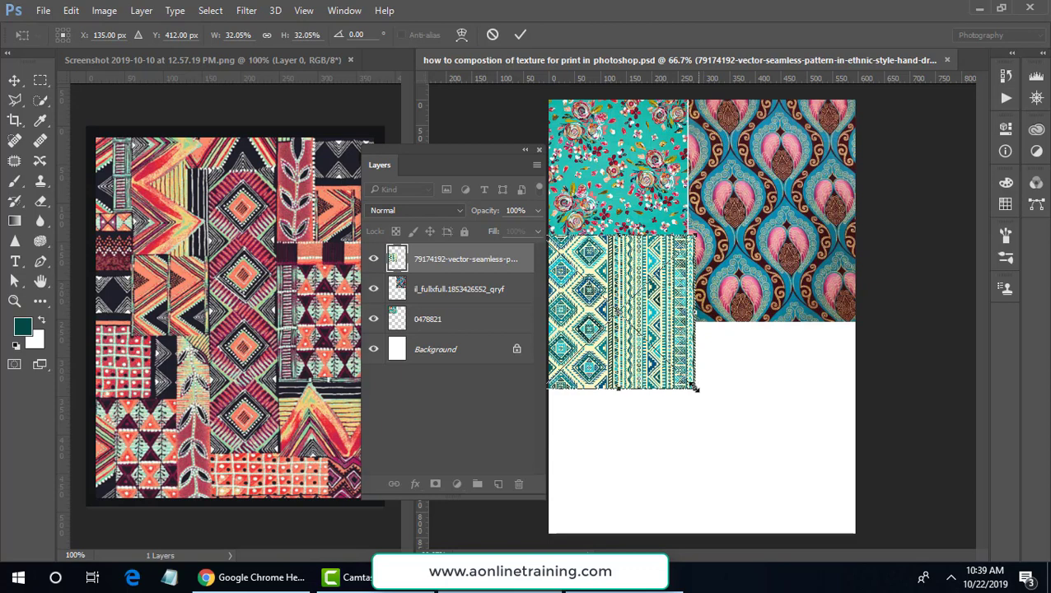
drag(695, 387, 688, 386)
key(Return)
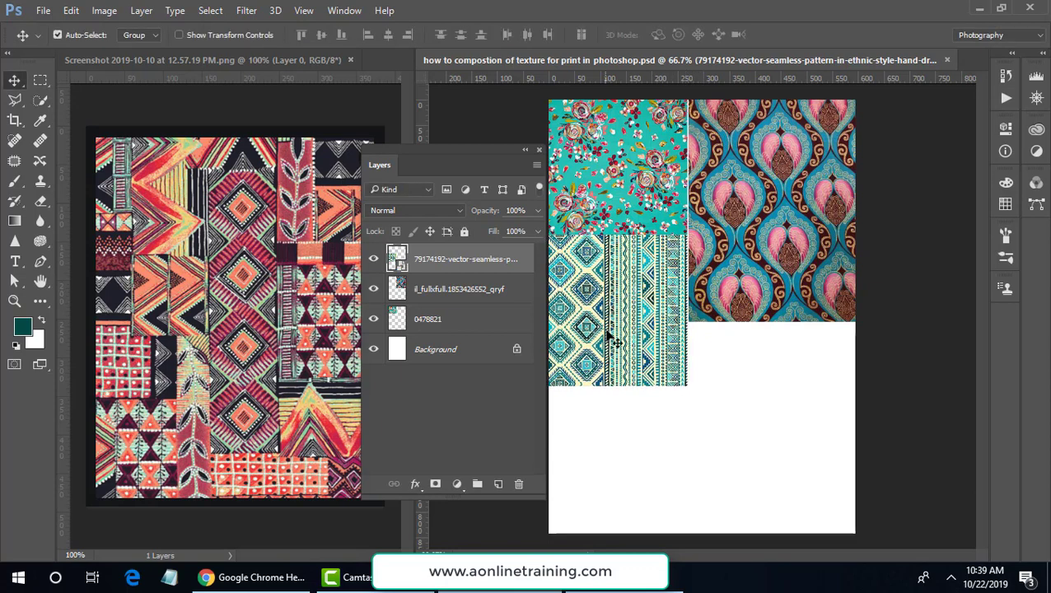
- Shift the ethnic pattern slightly right and nudge it down under the floral texture's lower edge
drag(608, 336, 613, 335)
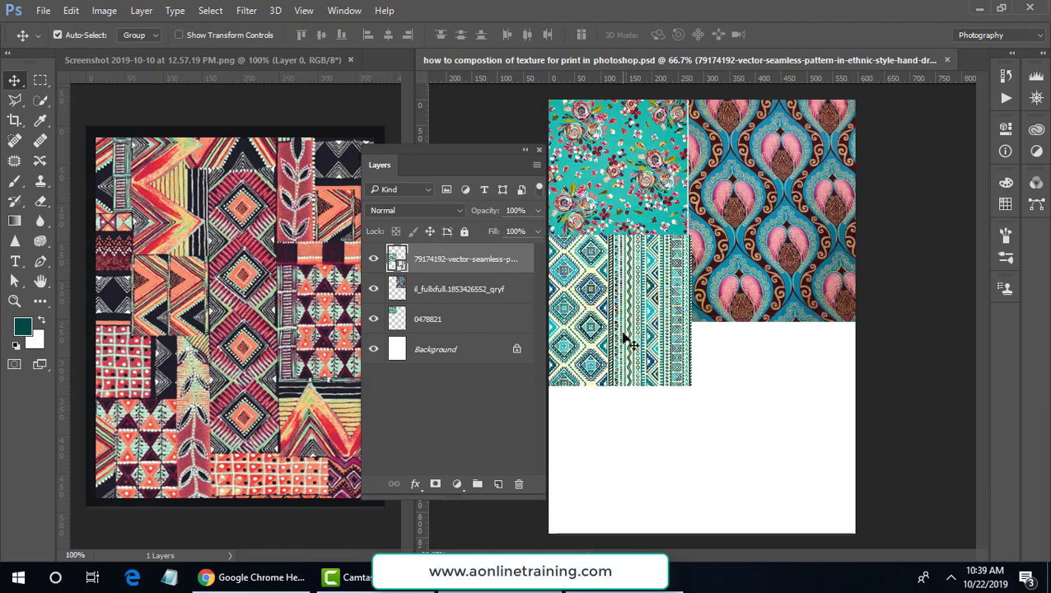
key(Down)
key(Down)
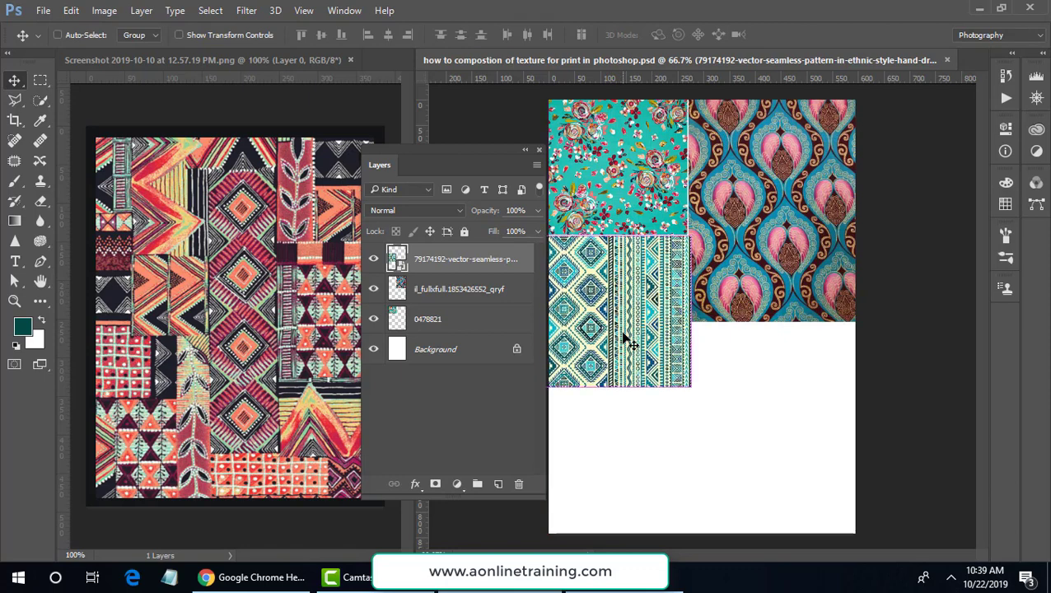
- Align the ethnic pattern with the floral texture's width by nudging and shrinking it in Free Transform, and rasterize its layer
key(ctrl+t)
key(Right)
key(Right)
key(Right)
key(Right)
key(Right)
key(Right)
key(Right)
key(Right)
key(Right)
key(Right)
key(Right)
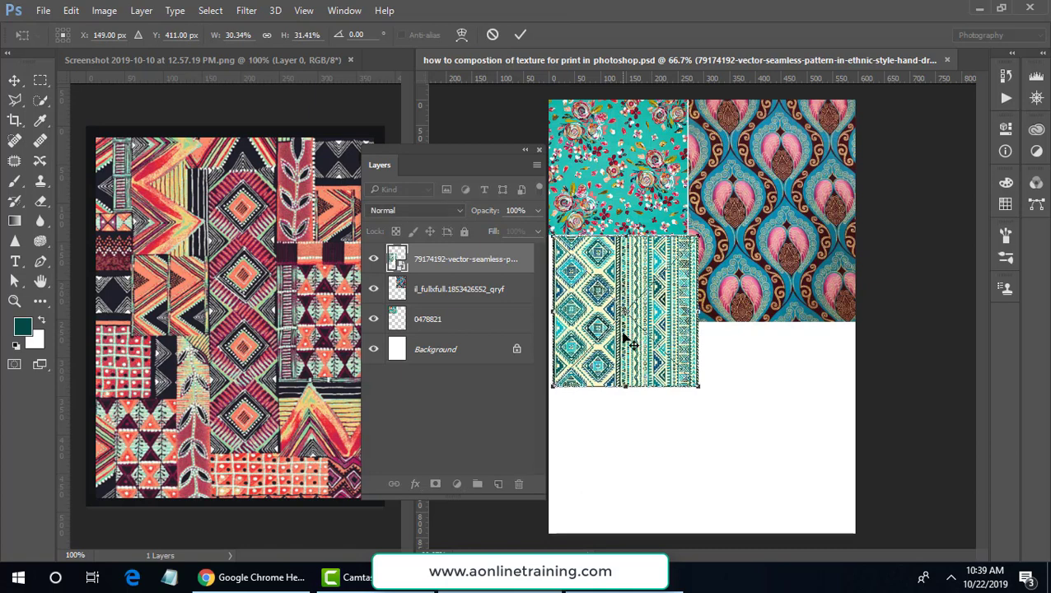
key(Left)
key(Left)
key(Left)
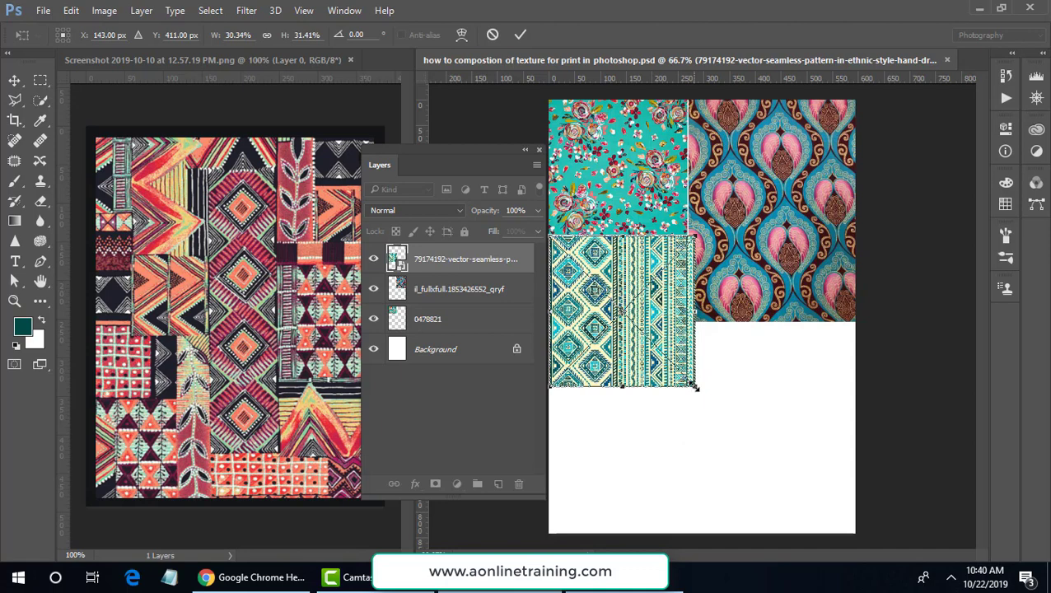
drag(694, 385, 689, 382)
key(Return)
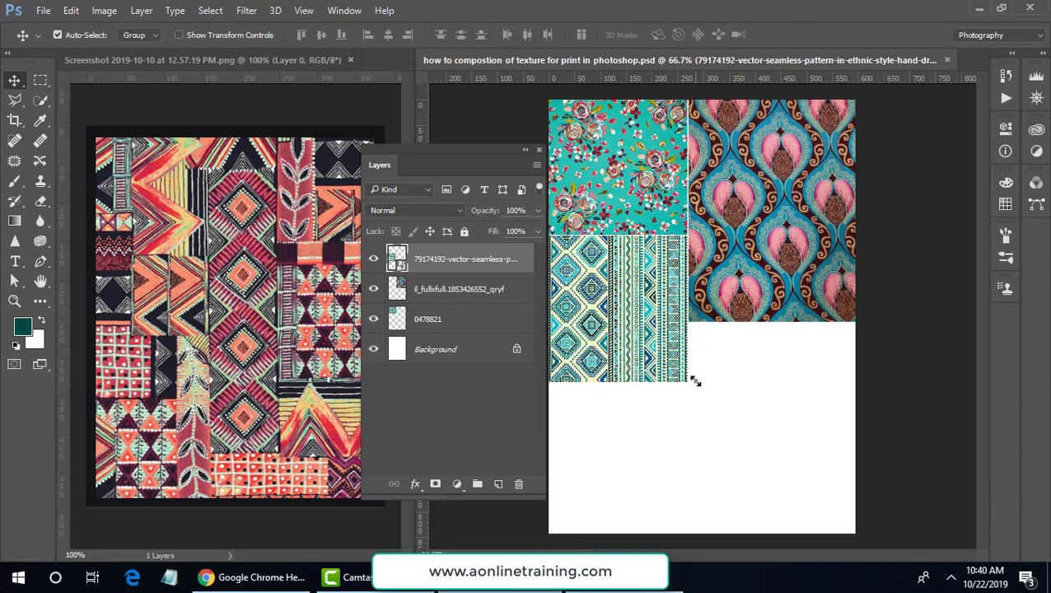
right_click(490, 270)
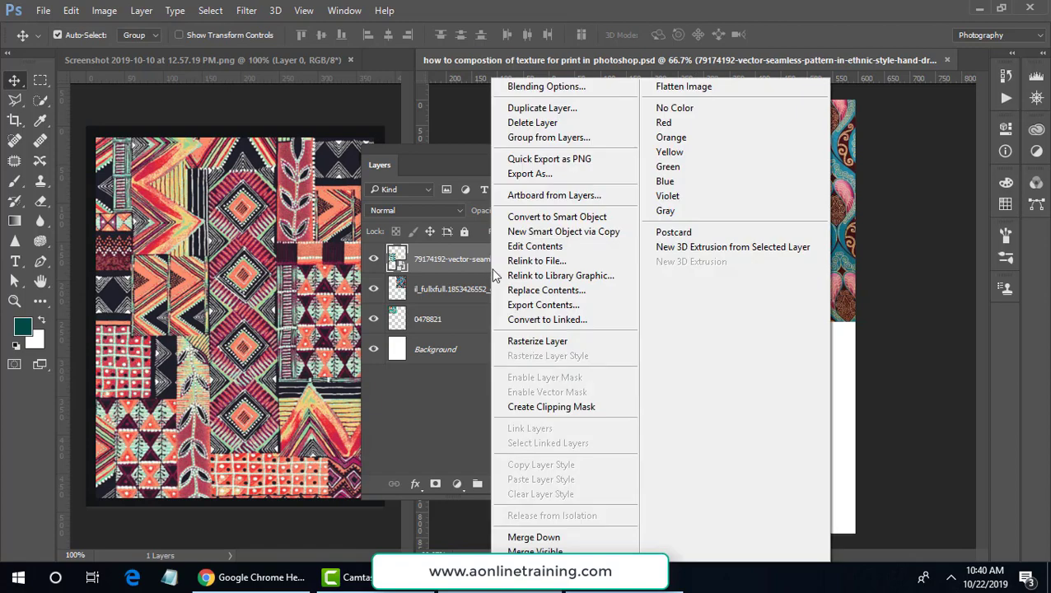
click(542, 346)
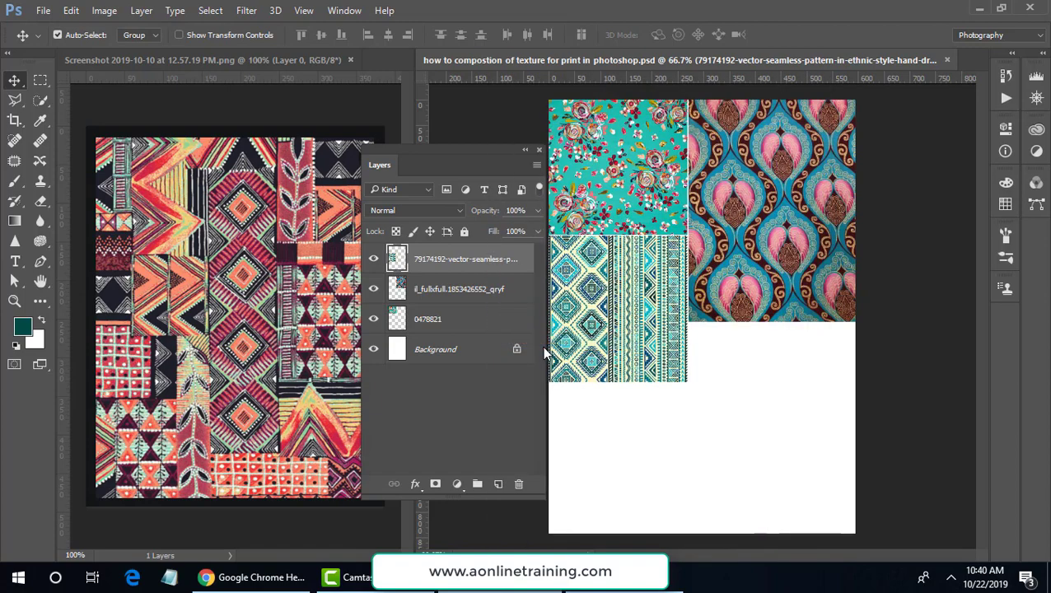
- Place the embedded African_Print_90213 image along the canvas's left edge, scaled to 34.90% width and 36.40% height
click(43, 10)
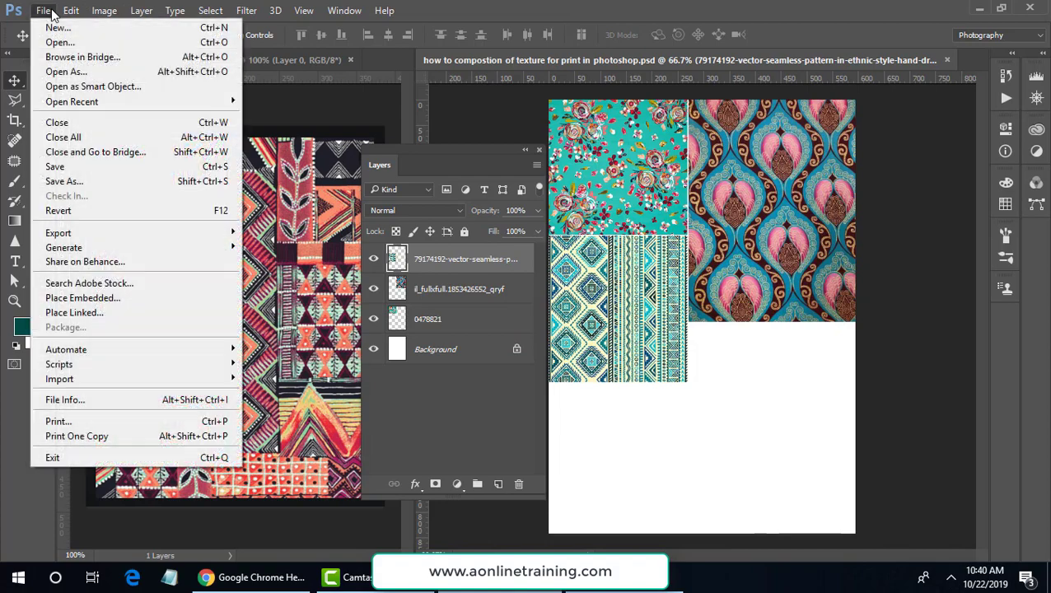
click(148, 298)
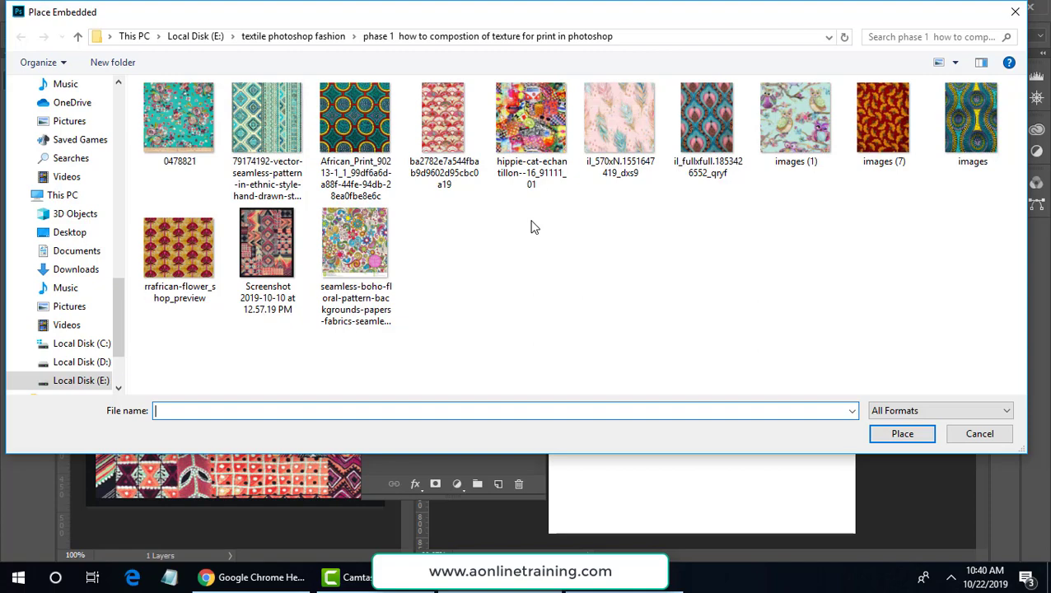
double_click(348, 111)
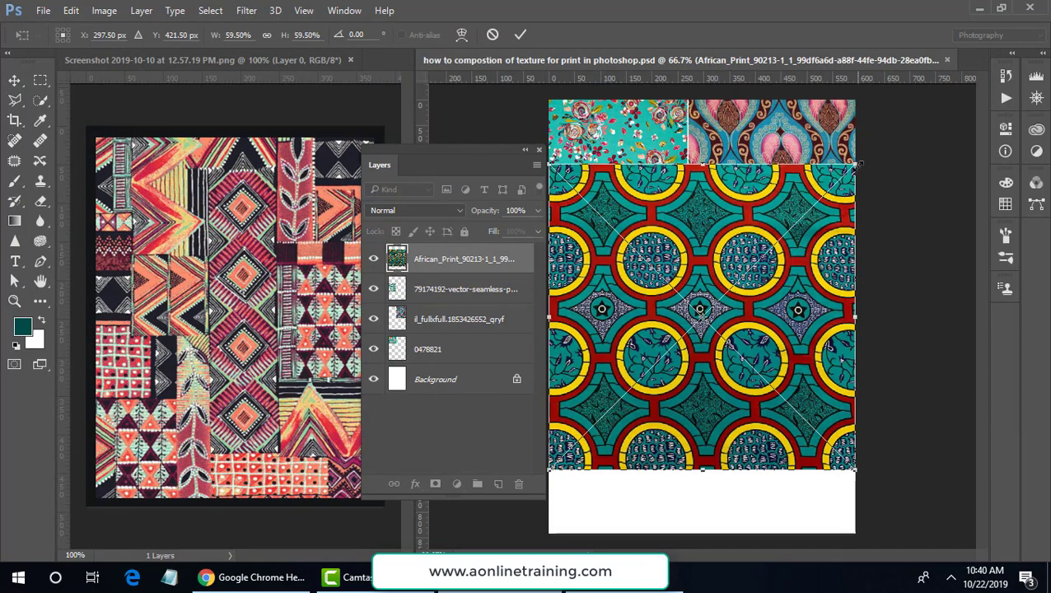
drag(856, 164, 736, 285)
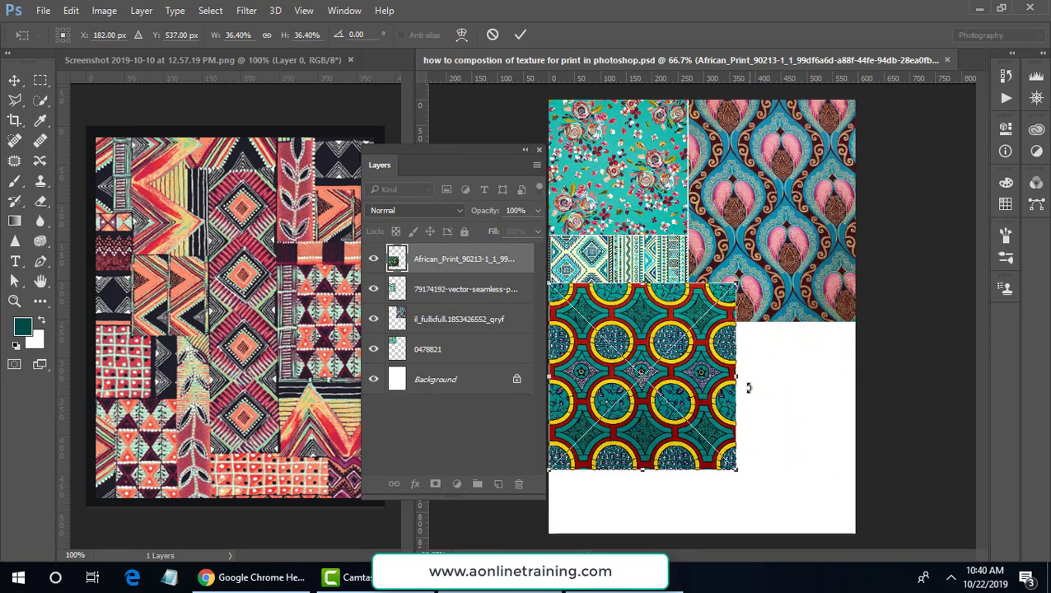
drag(741, 379, 730, 378)
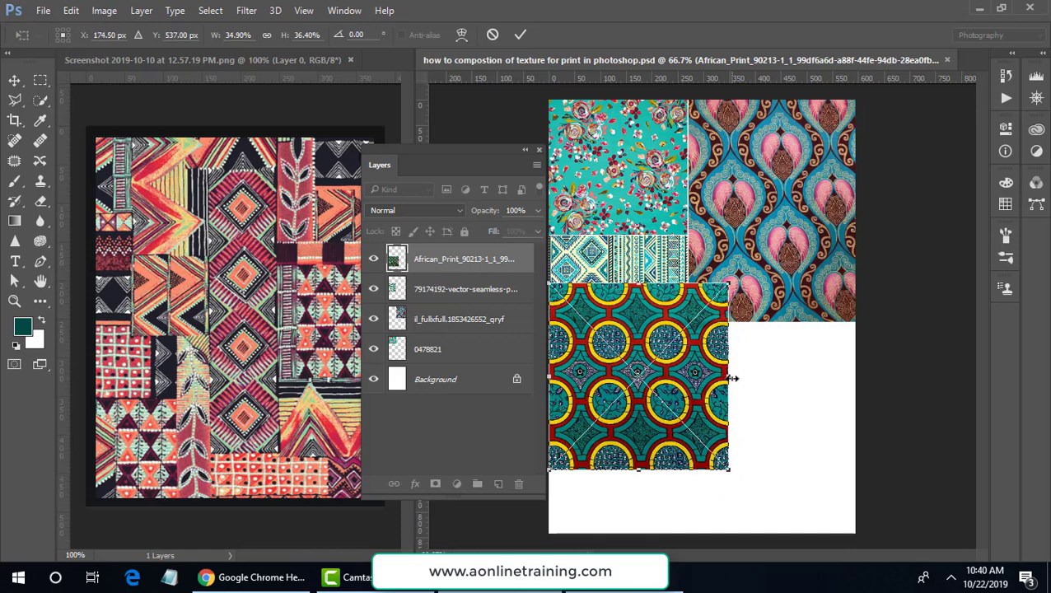
key(Return)
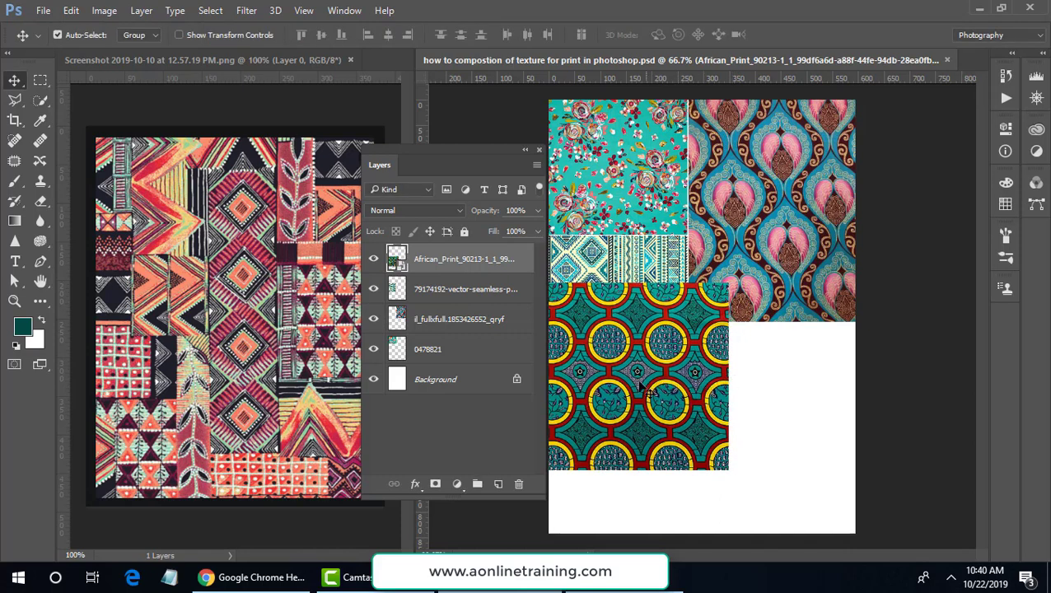
- Move the African print over the junction of the three textures and scale it to 19.30% width and 20.20% height
drag(643, 388, 692, 253)
key(ctrl+t)
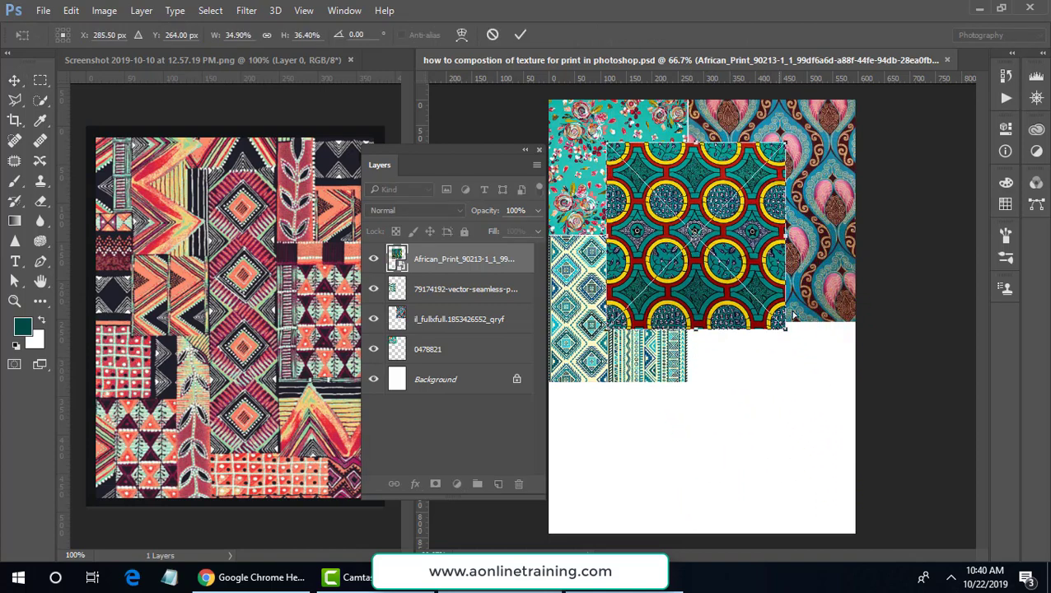
drag(789, 332, 711, 267)
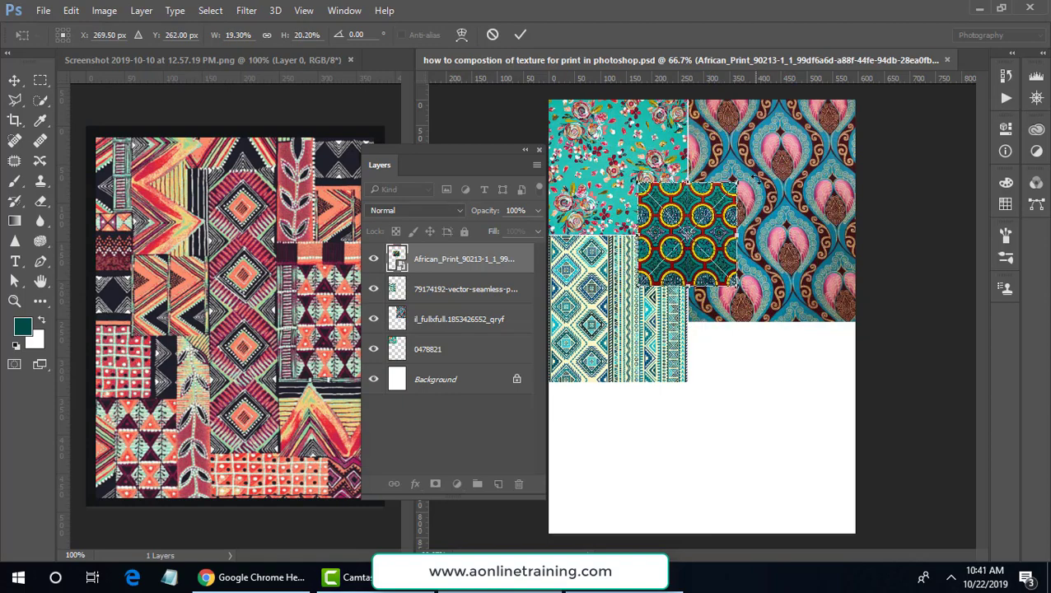
- Rotate the African print 45° into a diamond and rasterize its layer
drag(754, 180, 781, 233)
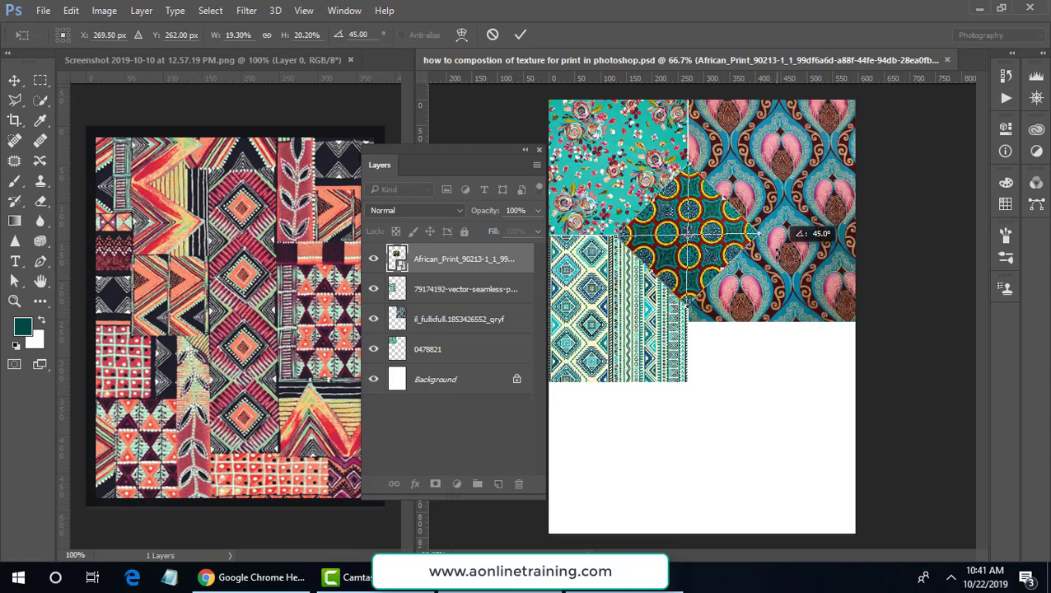
key(Return)
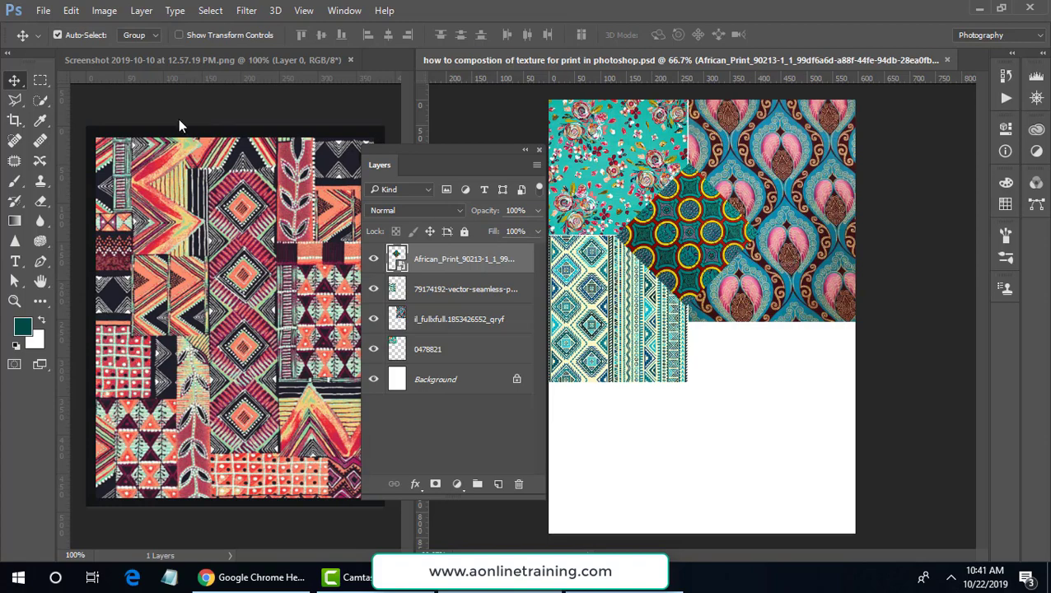
right_click(471, 278)
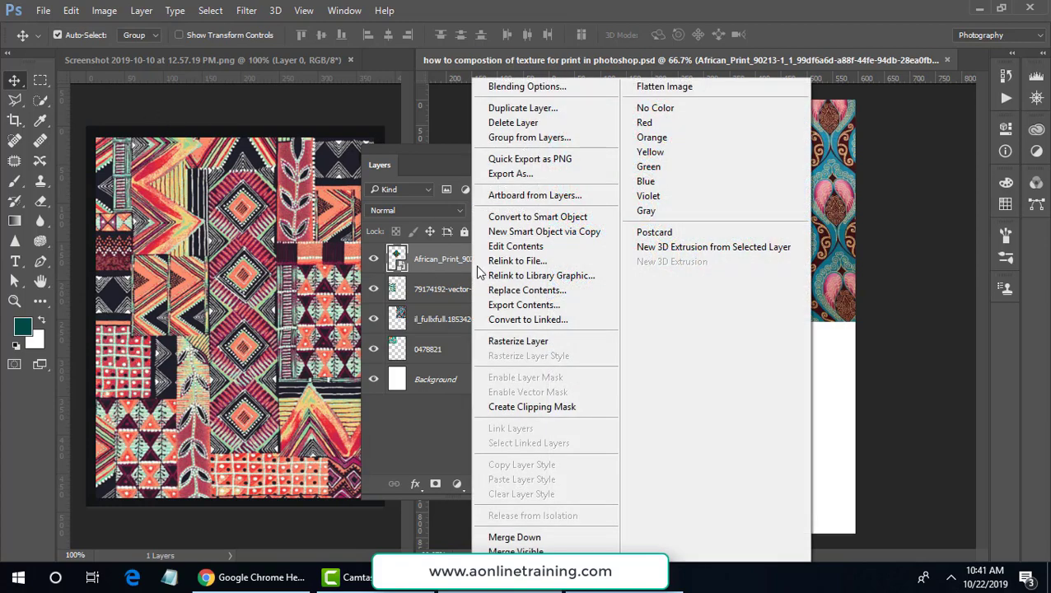
click(520, 340)
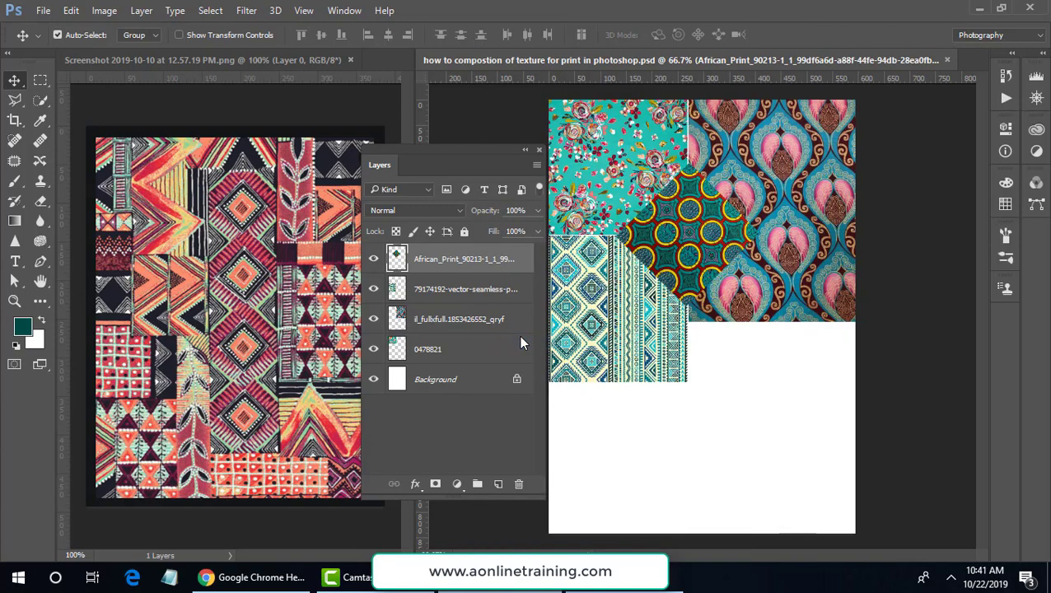
- Place the embedded image ba2782e7a544fbab9d9602d95cbc0a19 in the canvas's lower right area and narrow it to 92.41% width
click(43, 10)
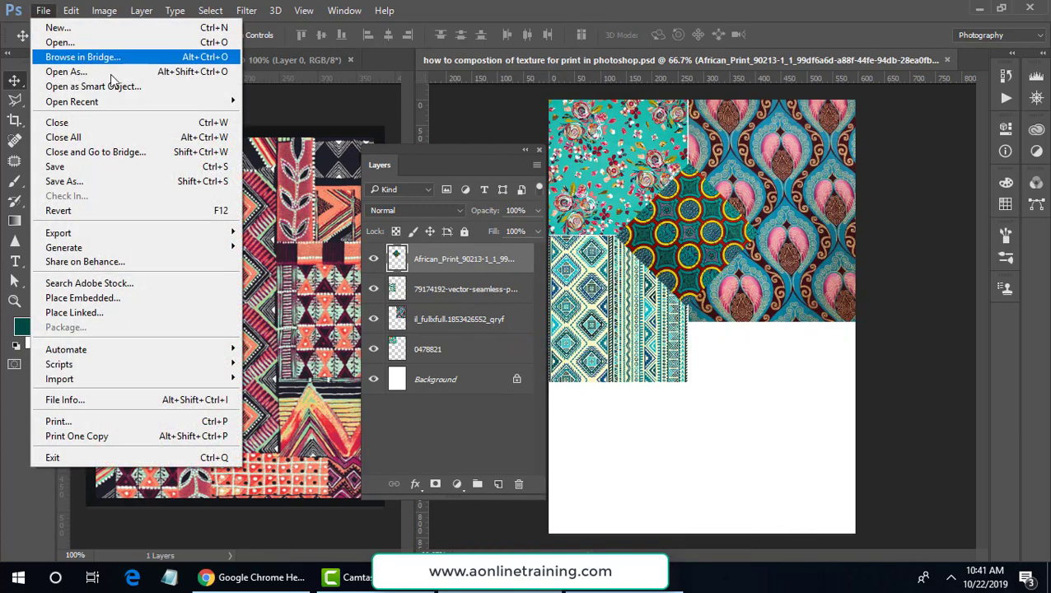
click(184, 297)
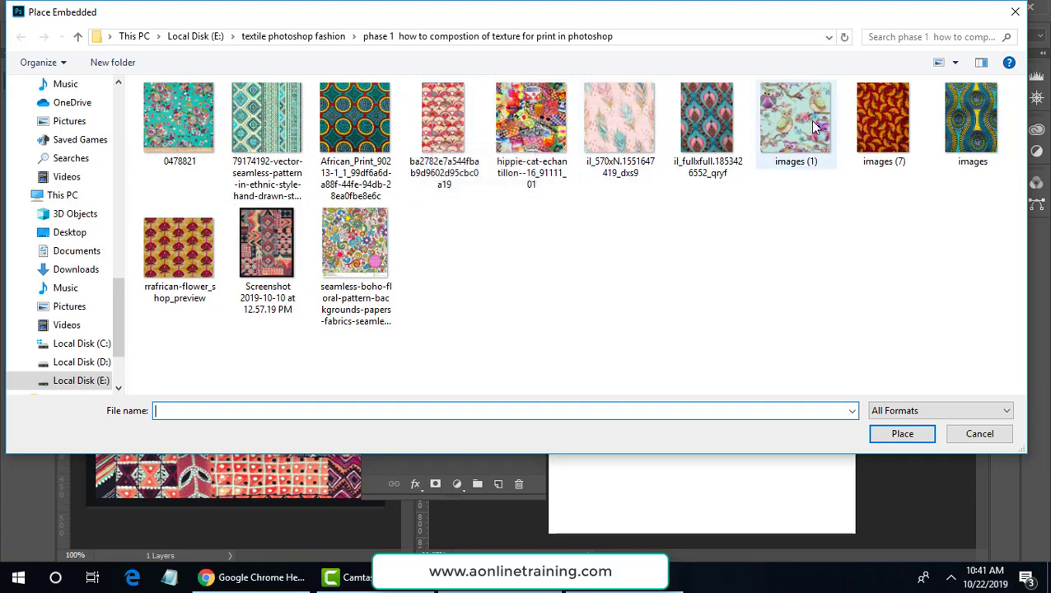
click(436, 133)
double_click(435, 134)
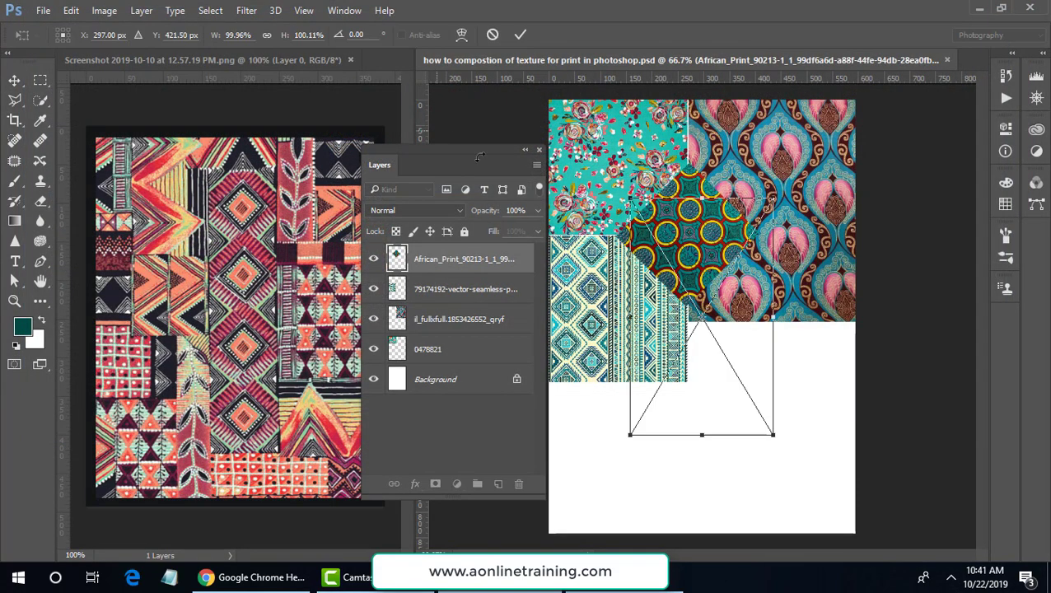
drag(706, 351, 756, 426)
drag(824, 391, 816, 384)
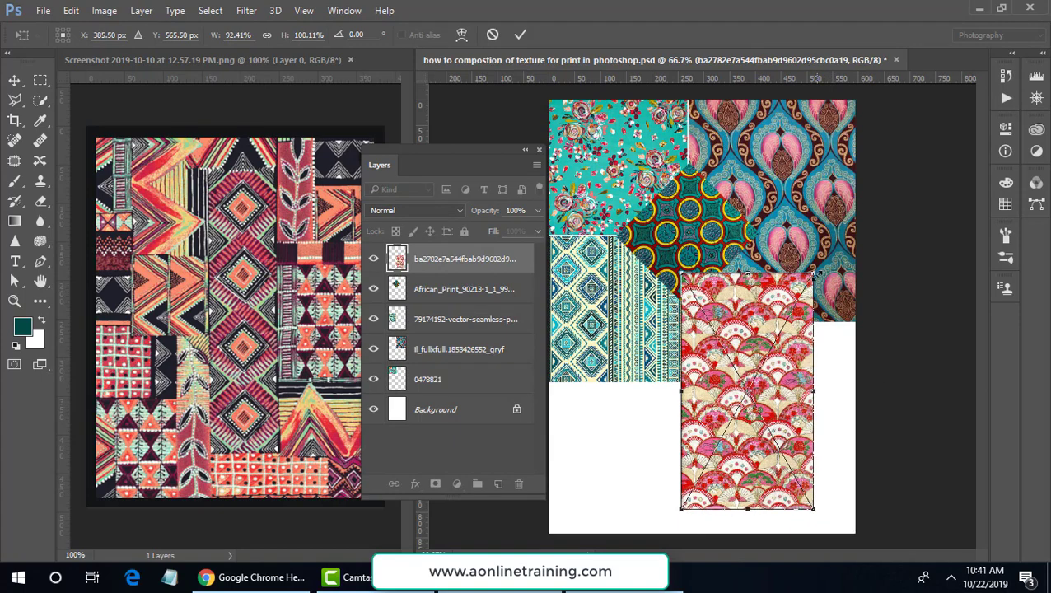
- Fit the red fan pattern into the canvas's lower-right corner beneath the blue texture, at 76.62% width and 89.15% height
drag(815, 274, 792, 310)
drag(734, 440, 794, 454)
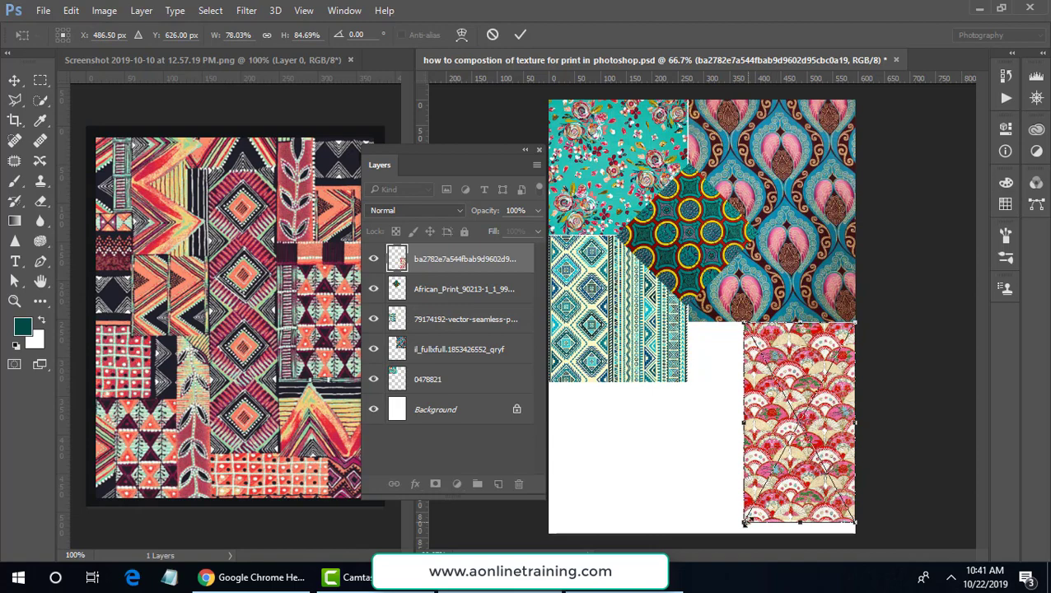
mouse_move(744, 522)
mouse_down()
mouse_move(737, 532)
mouse_move(749, 528)
mouse_up()
key(Return)
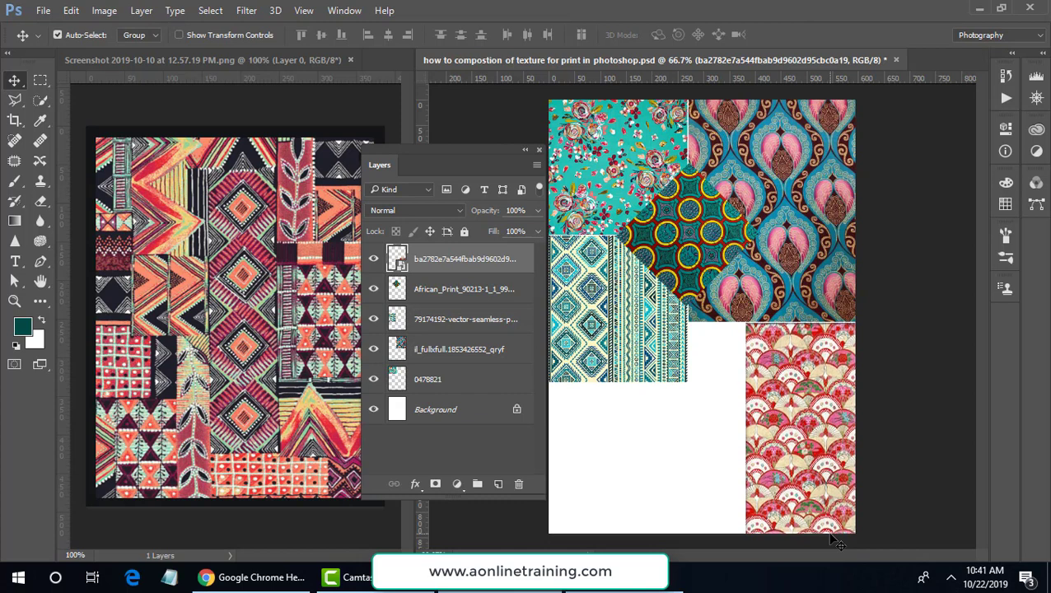
- Reduce the red fan pattern's height to 88.72% with Free Transform so its lower edge meets the canvas edge
key(ctrl+t)
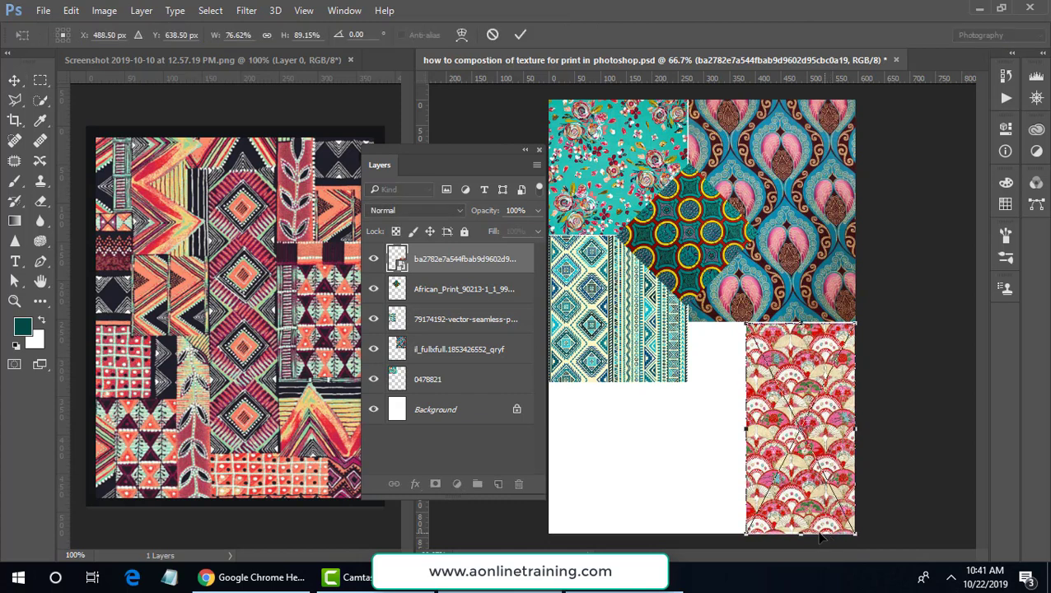
drag(802, 532, 801, 531)
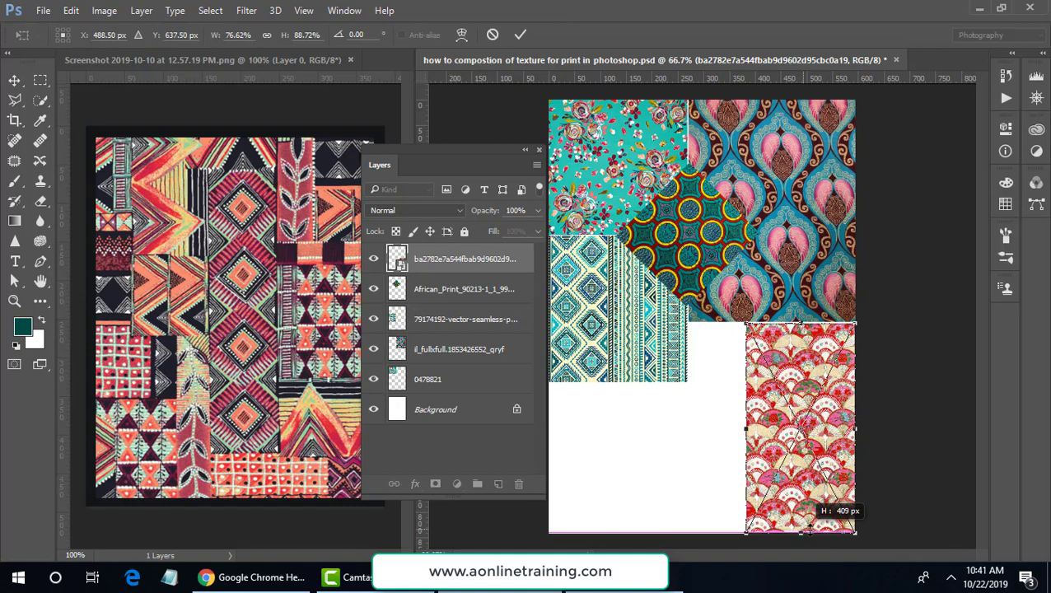
key(Return)
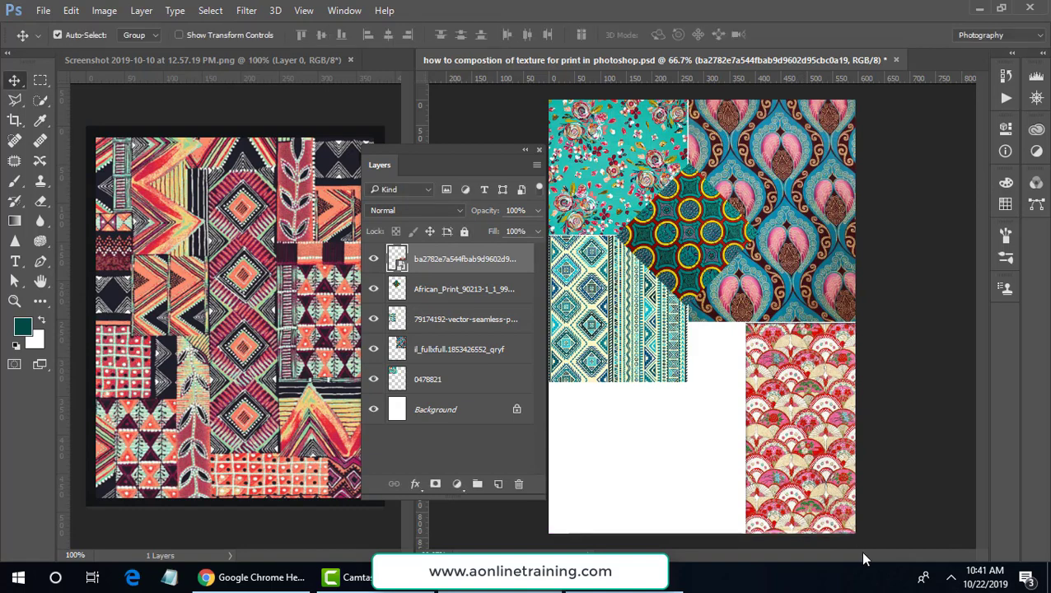
- Rasterize the red fan pattern's layer
click(40, 11)
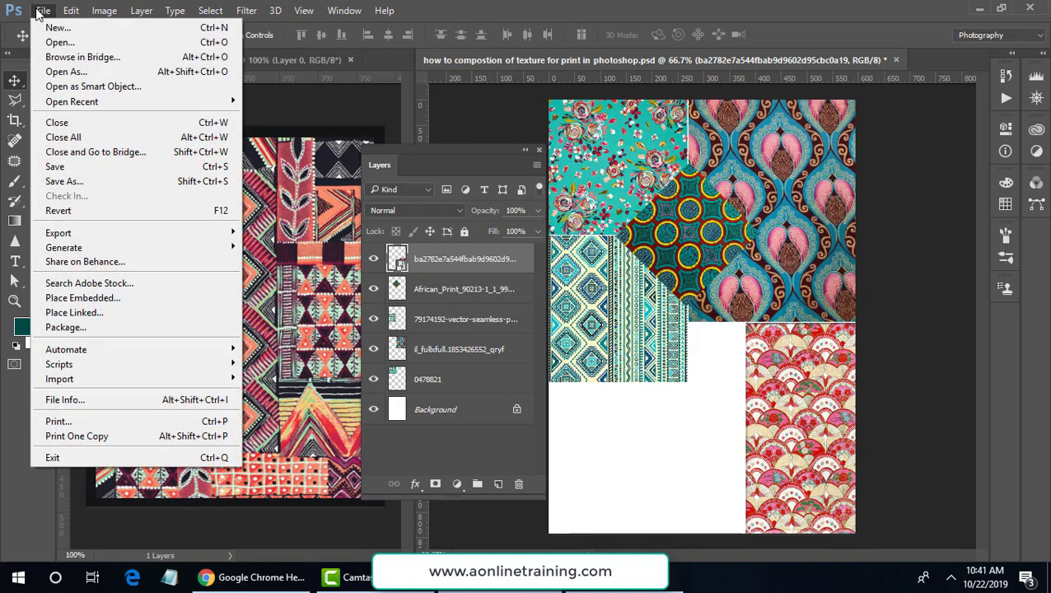
right_click(419, 271)
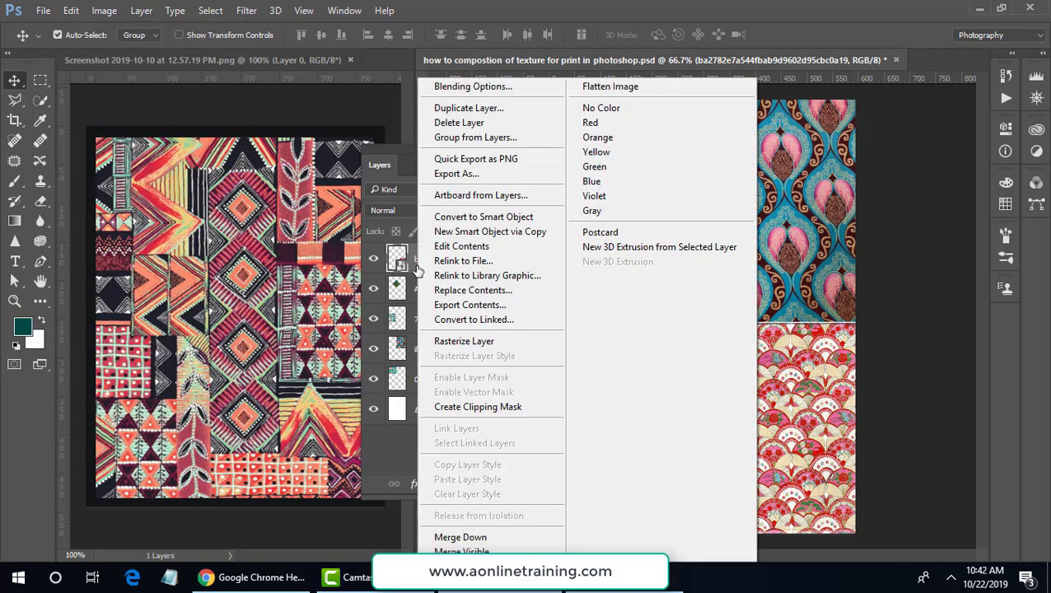
click(488, 341)
- Place the embedded file "images" in the gap left of the red fan pattern, scaled to 58.25% width and 46.33% height
click(41, 11)
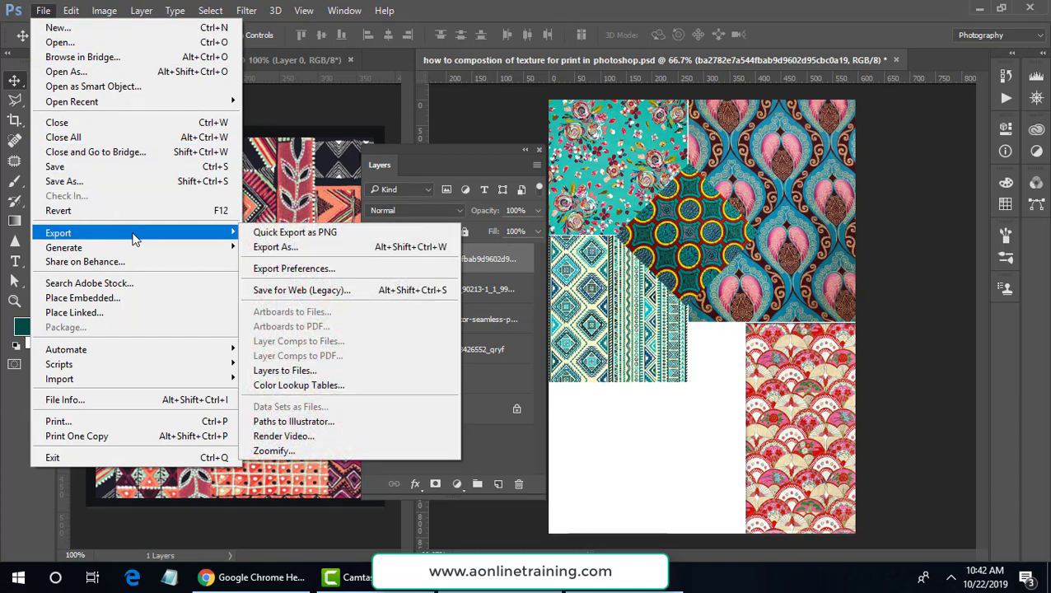
click(166, 300)
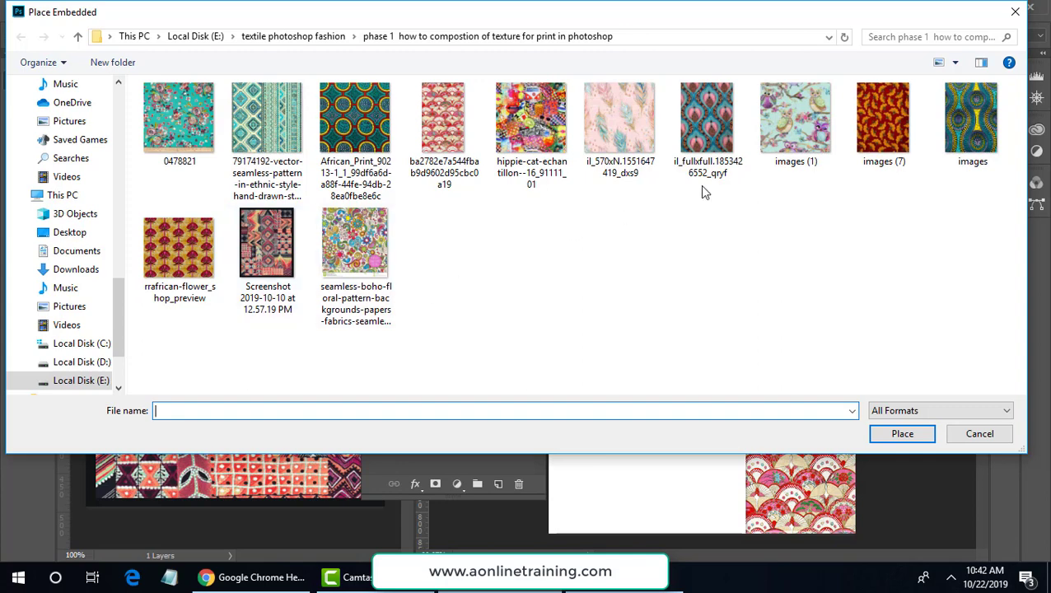
double_click(993, 115)
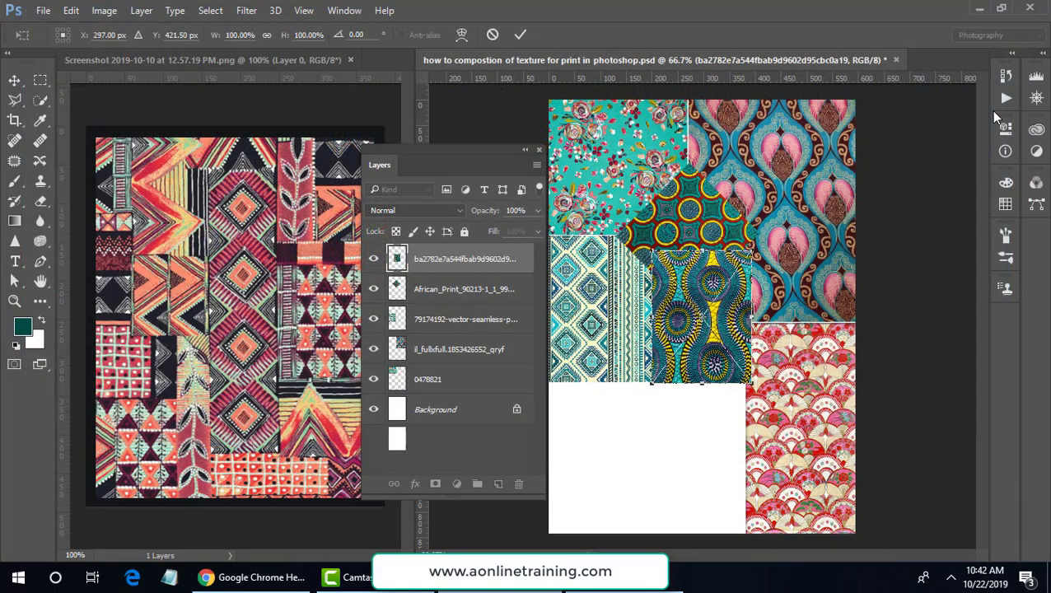
drag(722, 350, 752, 397)
drag(783, 431, 803, 269)
drag(791, 310, 735, 360)
drag(765, 281, 749, 352)
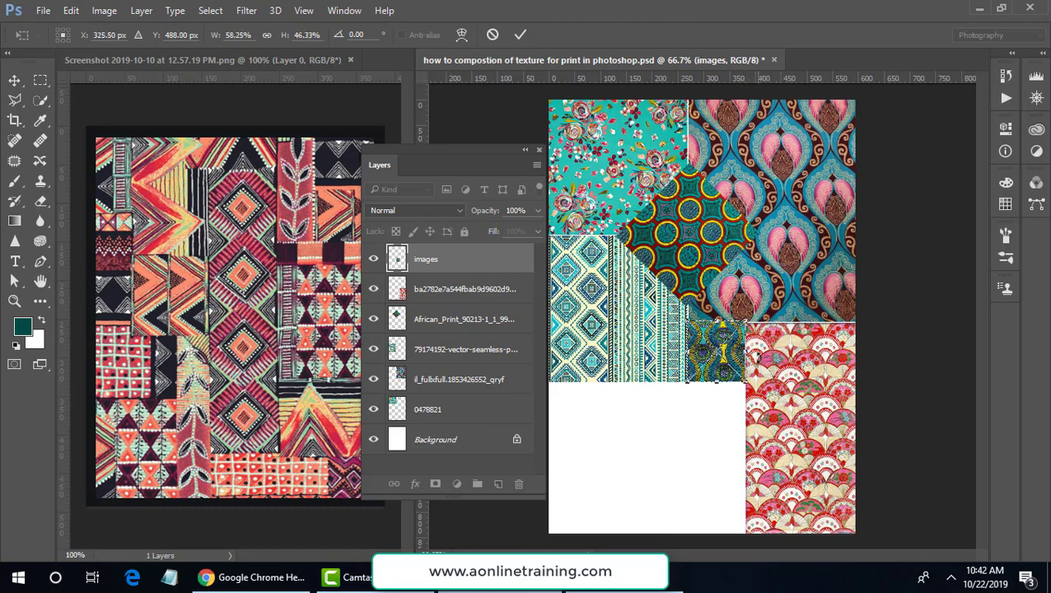
key(Return)
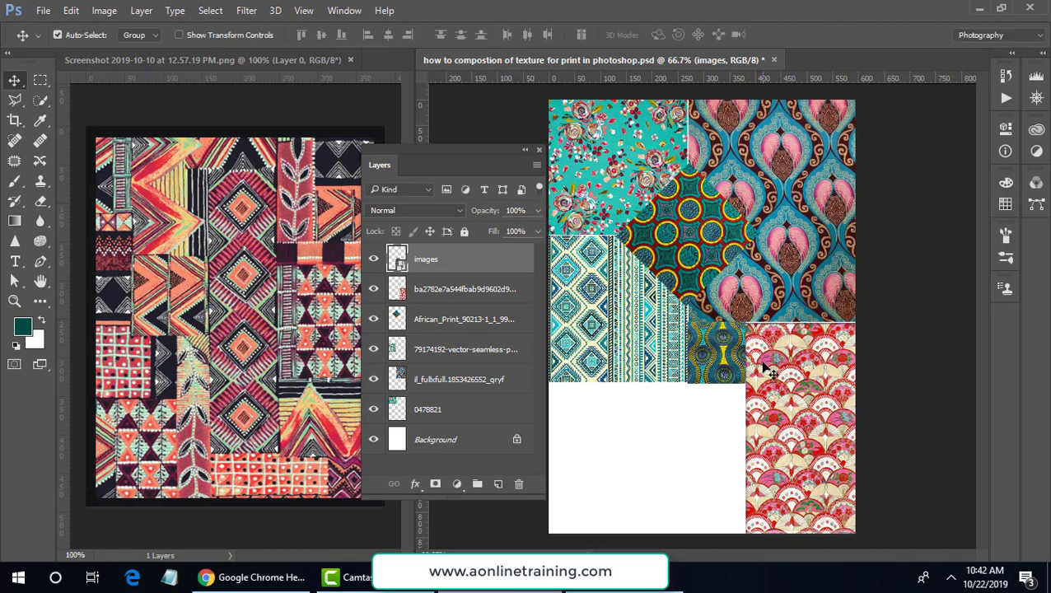
- Nudge the images pattern down to the blue texture's lower edge and stretch it to 55.98% height
key(Down)
key(Down)
key(Down)
key(Down)
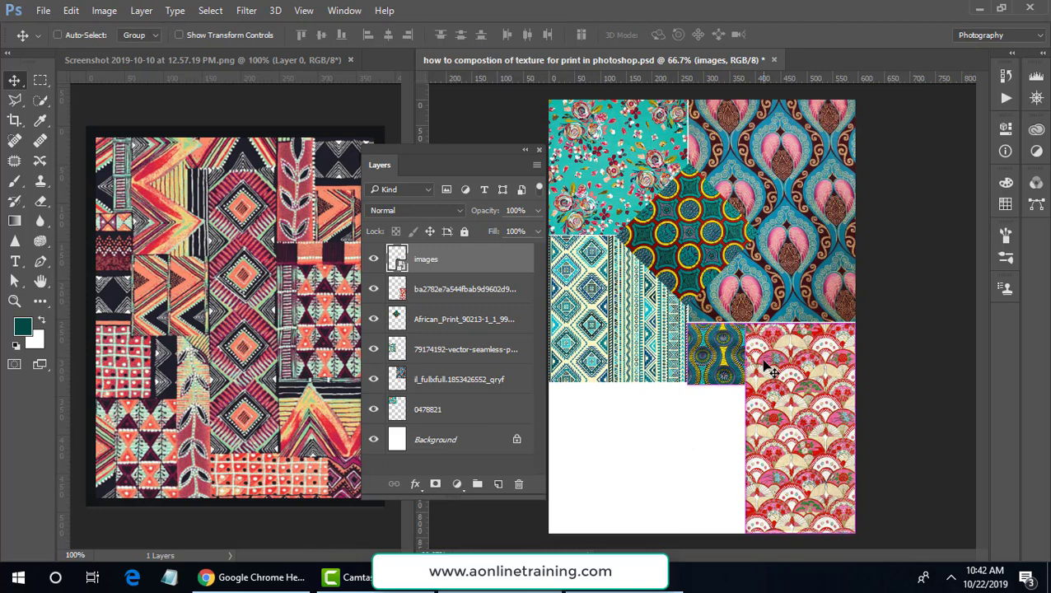
key(ctrl+t)
drag(716, 383, 716, 398)
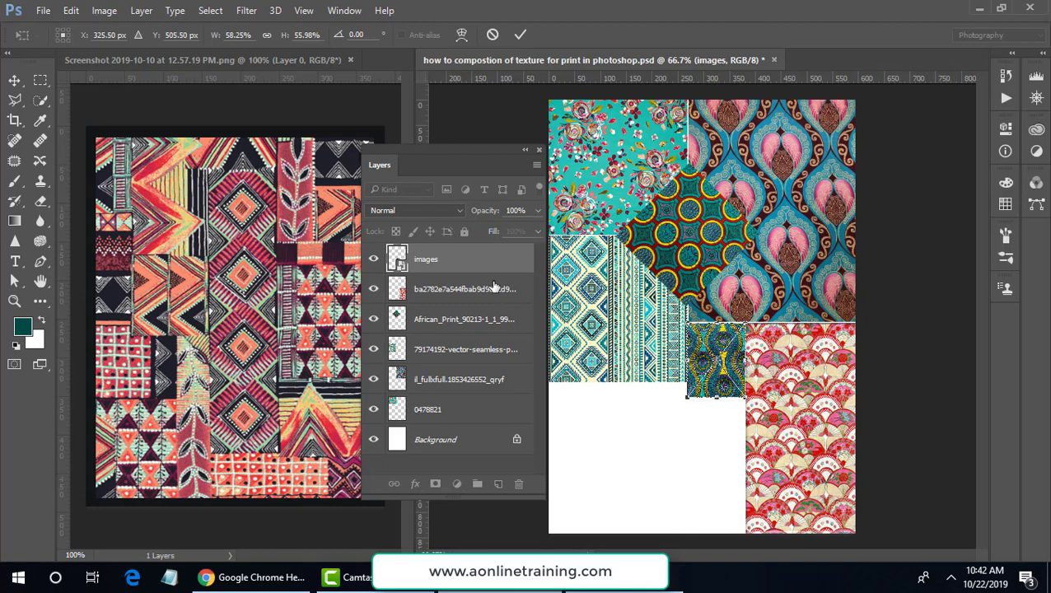
key(Return)
- Rasterize the images layer and delete its strip extending below the neighbouring ethnic pattern's lower edge, using a rectangular selection
right_click(470, 262)
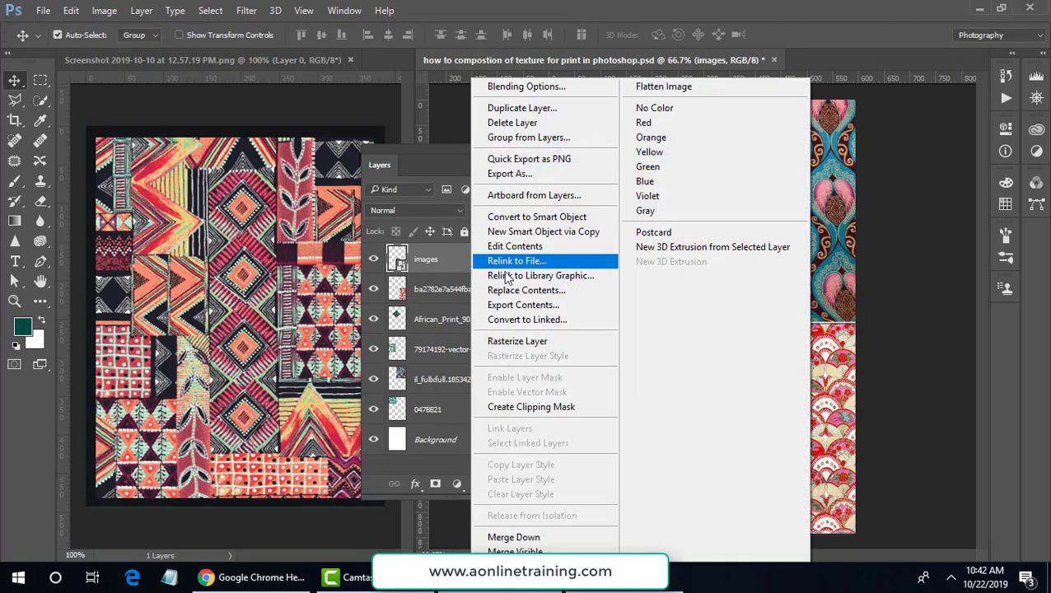
click(528, 341)
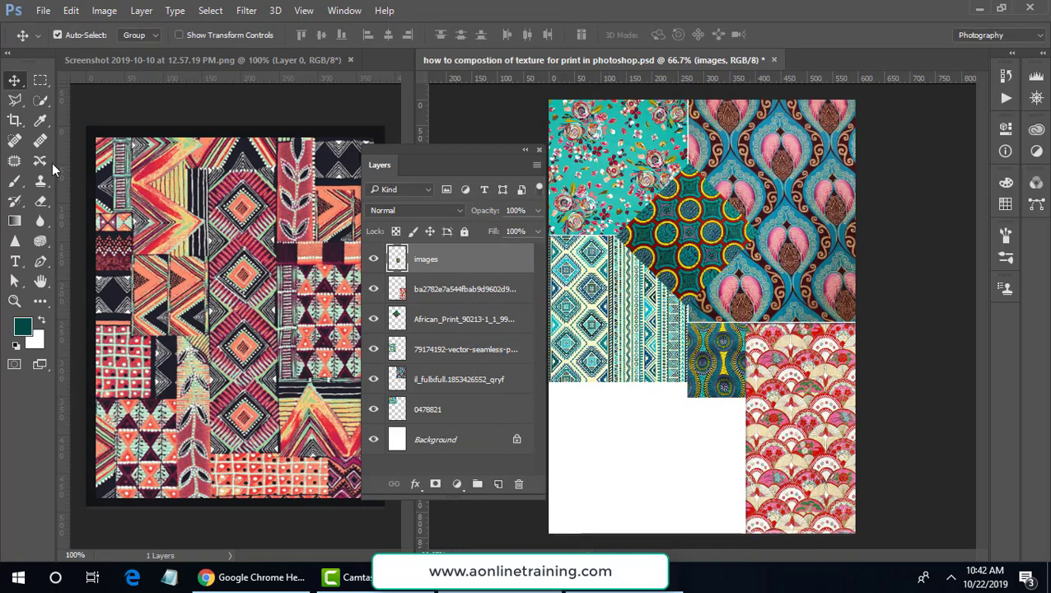
click(40, 80)
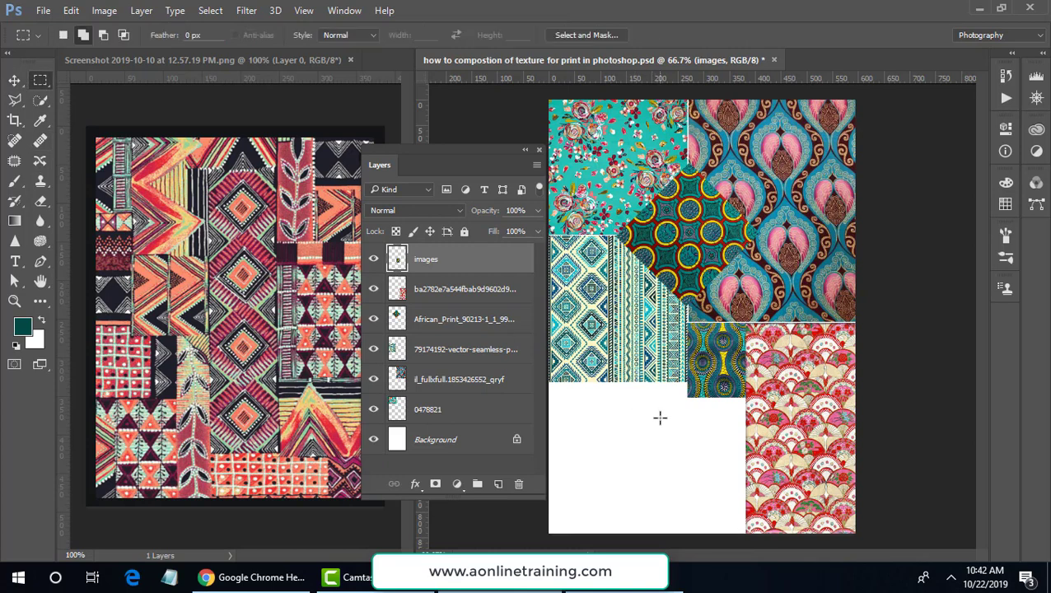
drag(659, 441, 758, 383)
key(Delete)
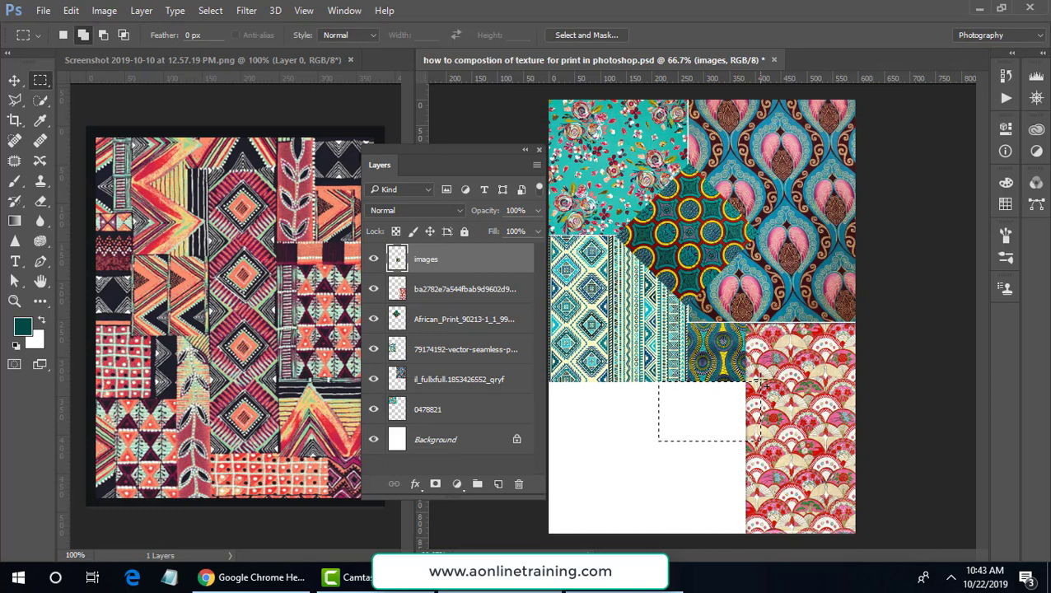
key(ctrl+d)
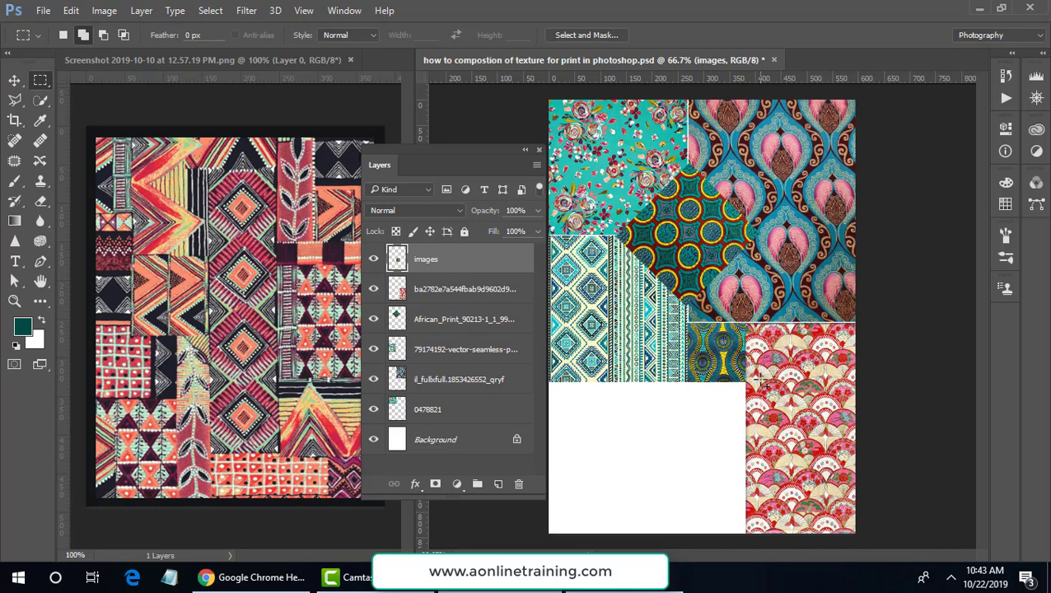
- Place rrafrican-flower_shop_preview at the canvas's upper edge above the diamond, scaled to 24.68% width and 31.34% height
click(13, 81)
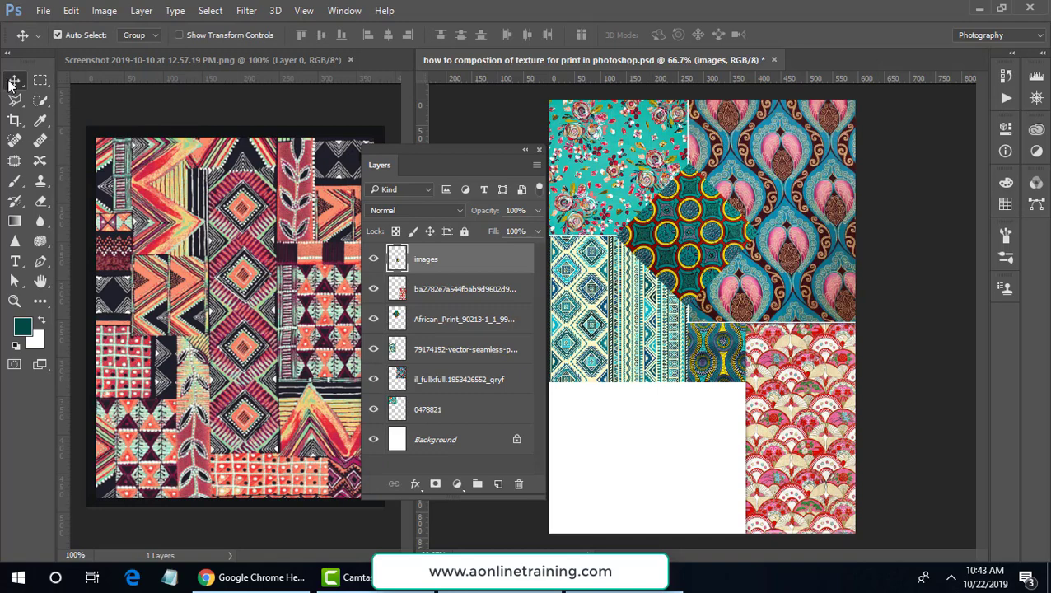
click(43, 10)
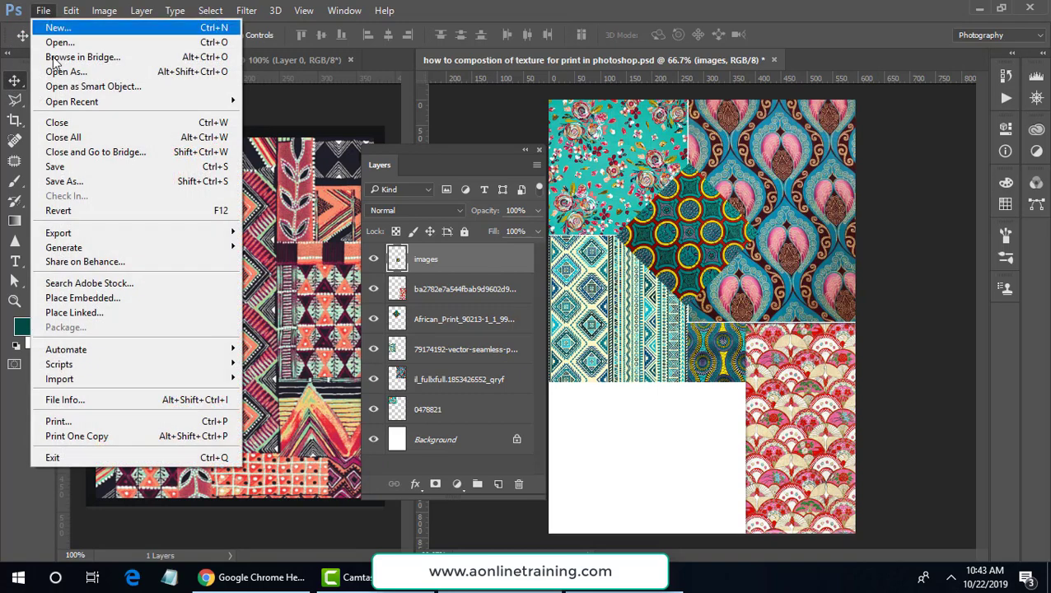
click(88, 298)
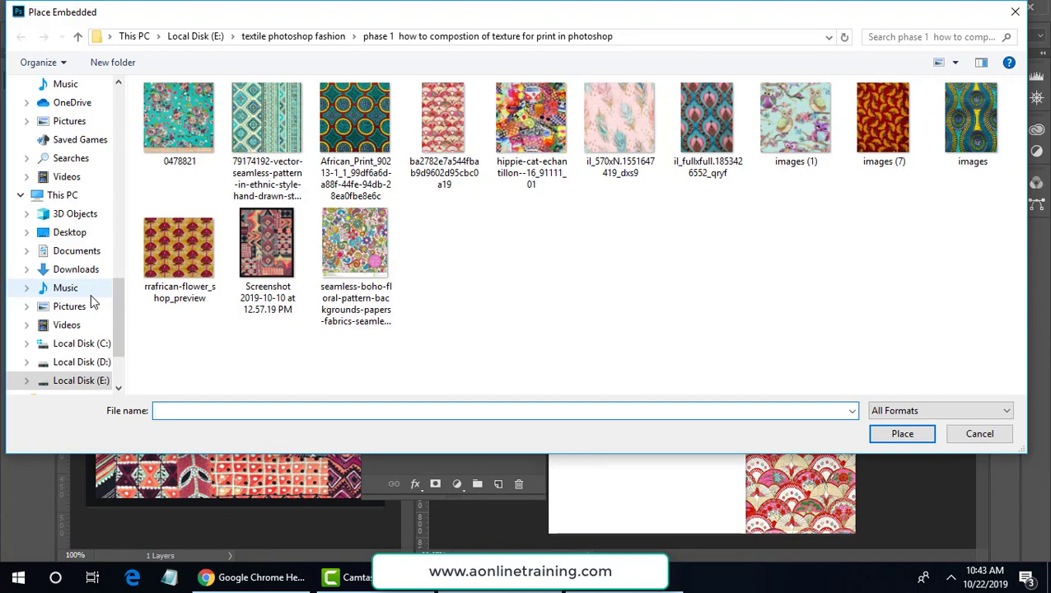
double_click(174, 295)
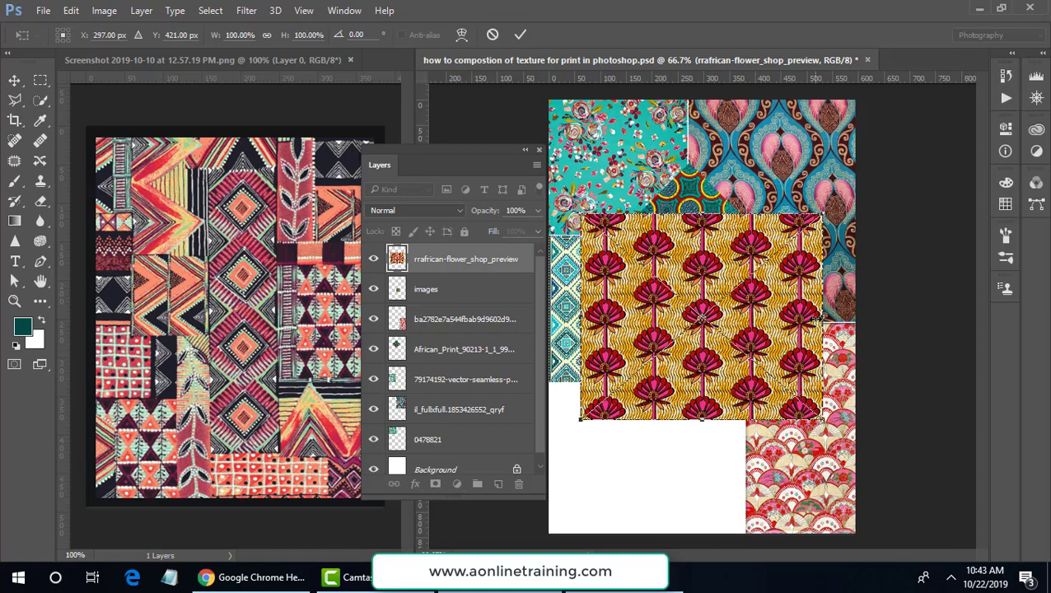
drag(822, 318, 773, 325)
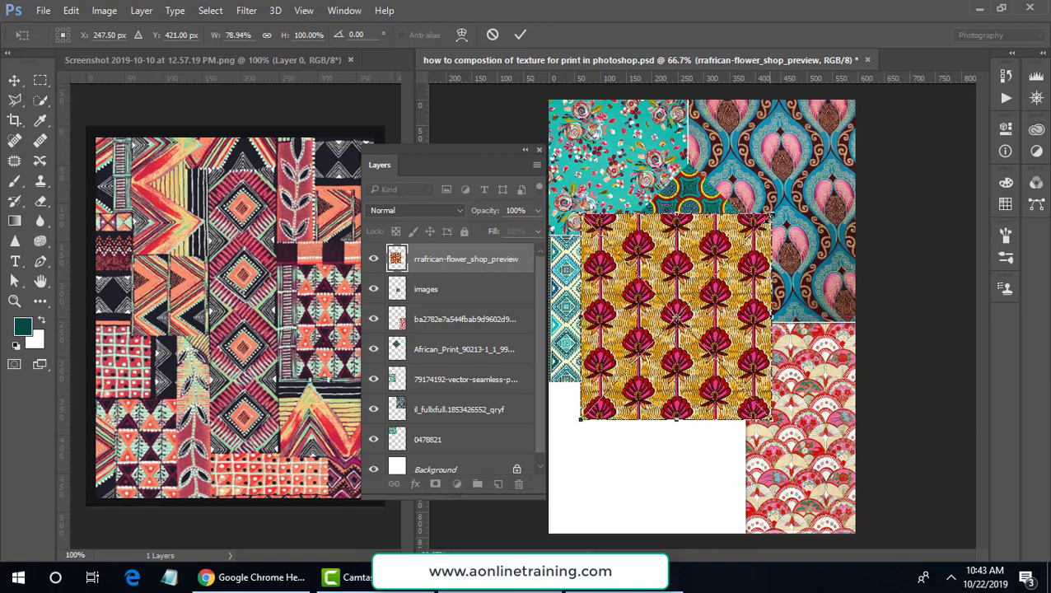
drag(772, 215, 676, 321)
drag(672, 340, 672, 341)
drag(625, 400, 690, 164)
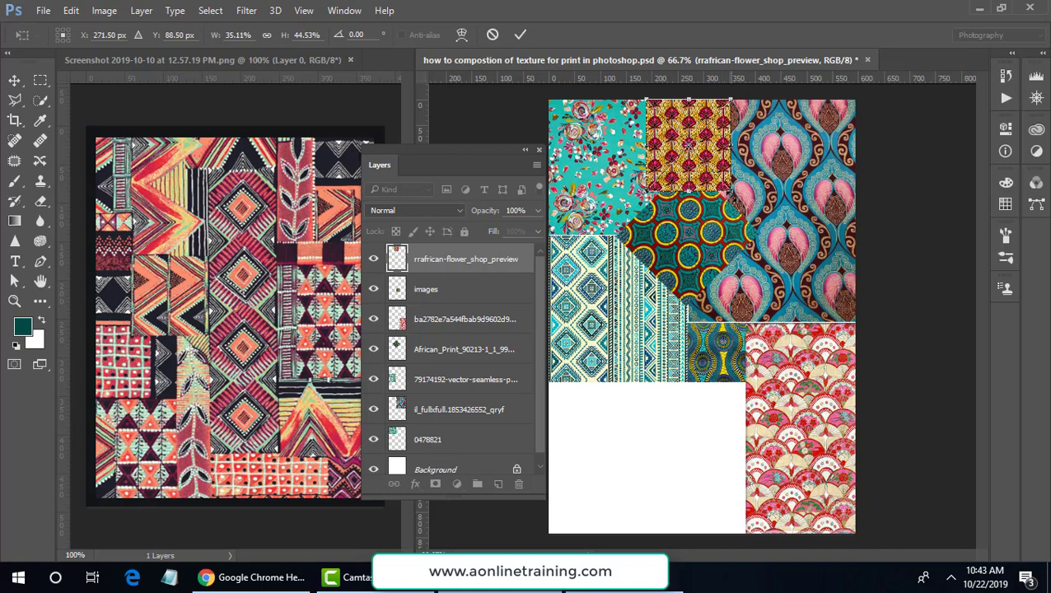
drag(731, 191, 700, 152)
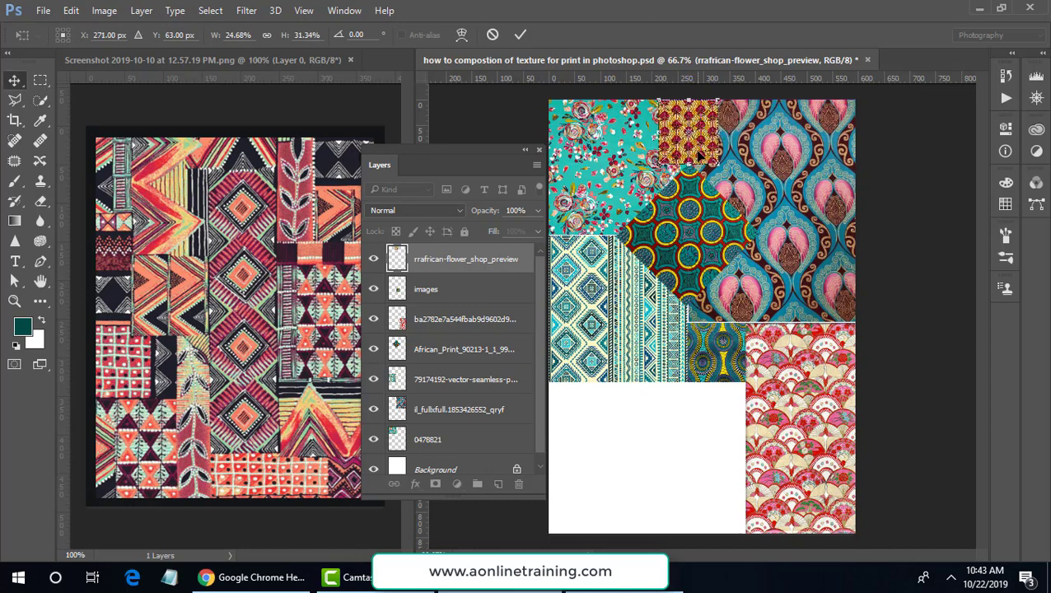
key(Return)
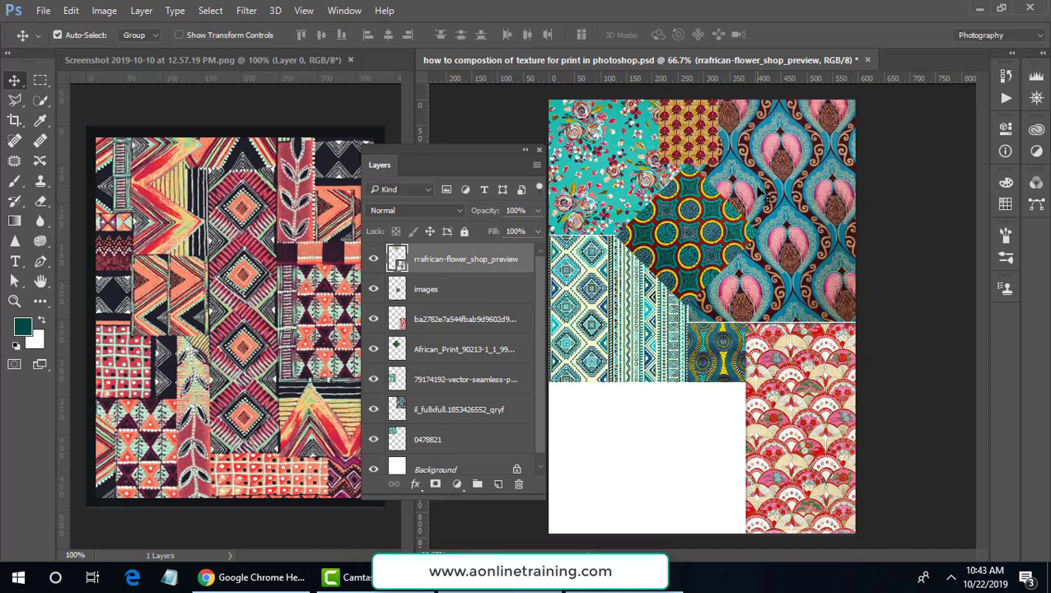
- Narrow the African flower pattern to 23.19% width and nudge it right to X 273.50 px with Free Transform
key(ctrl+t)
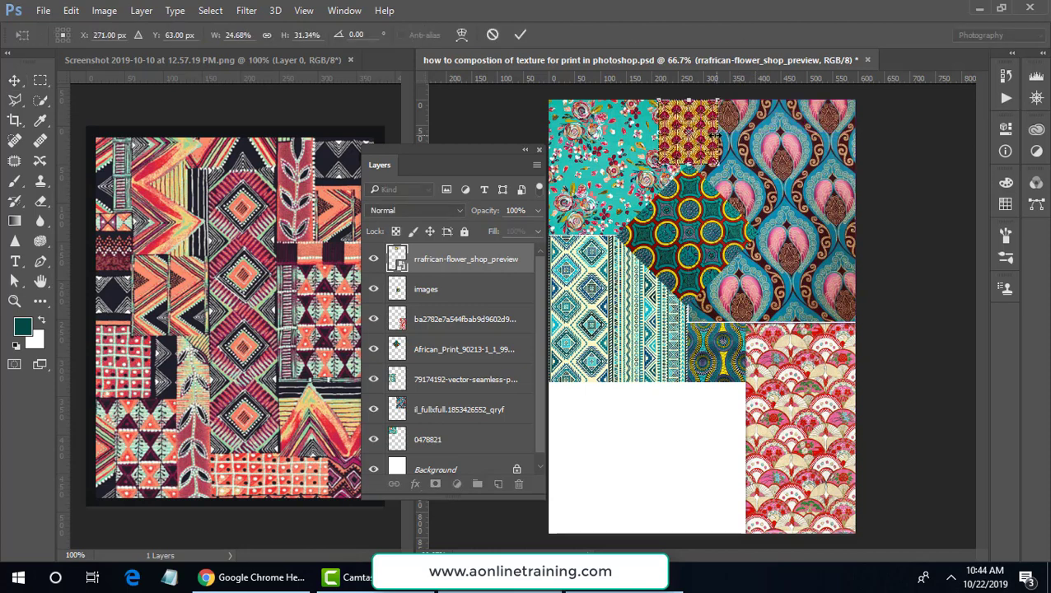
drag(716, 132, 714, 133)
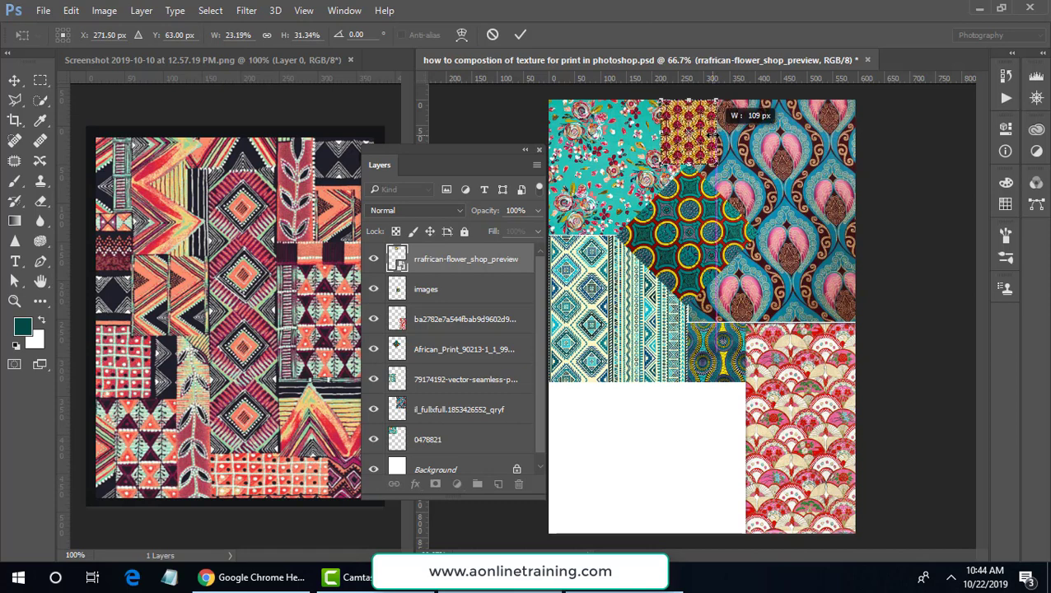
key(Right)
key(Right)
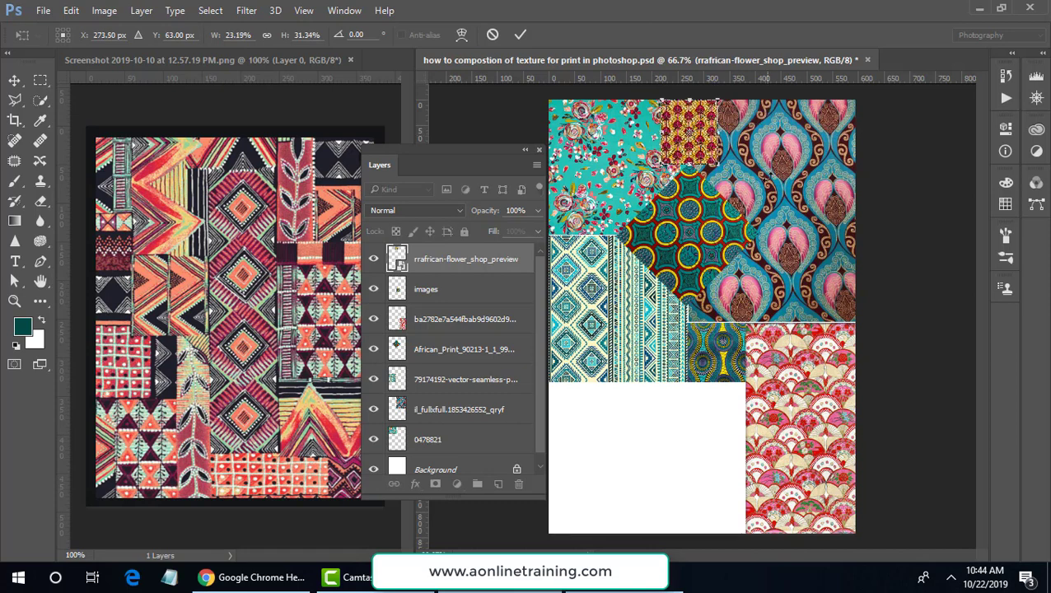
key(Return)
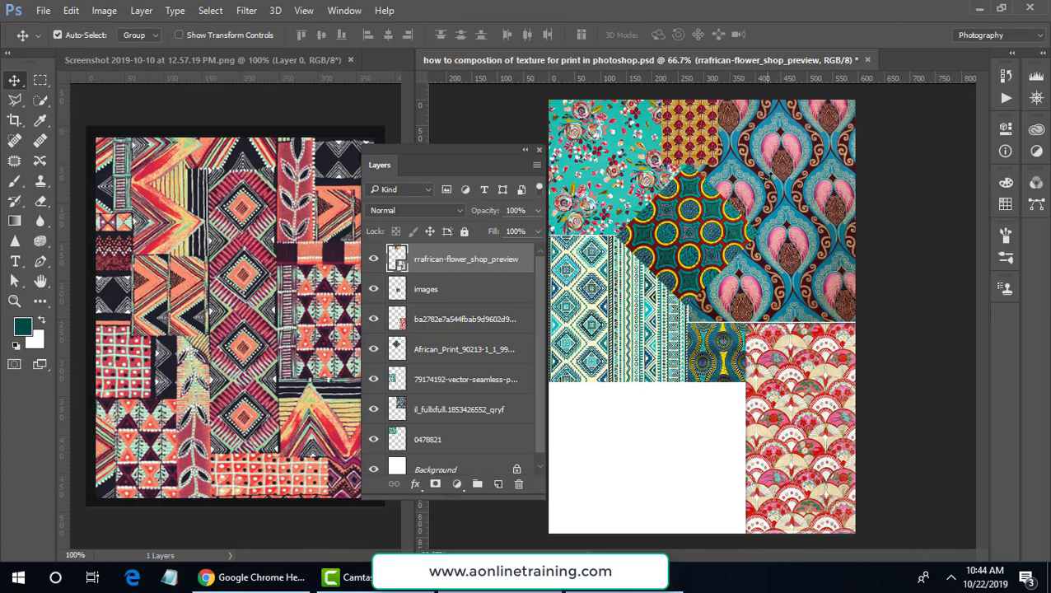
- Place the embedded seamless boho floral pattern over the middle of the canvas at X 298 px, Y 402 px
click(43, 11)
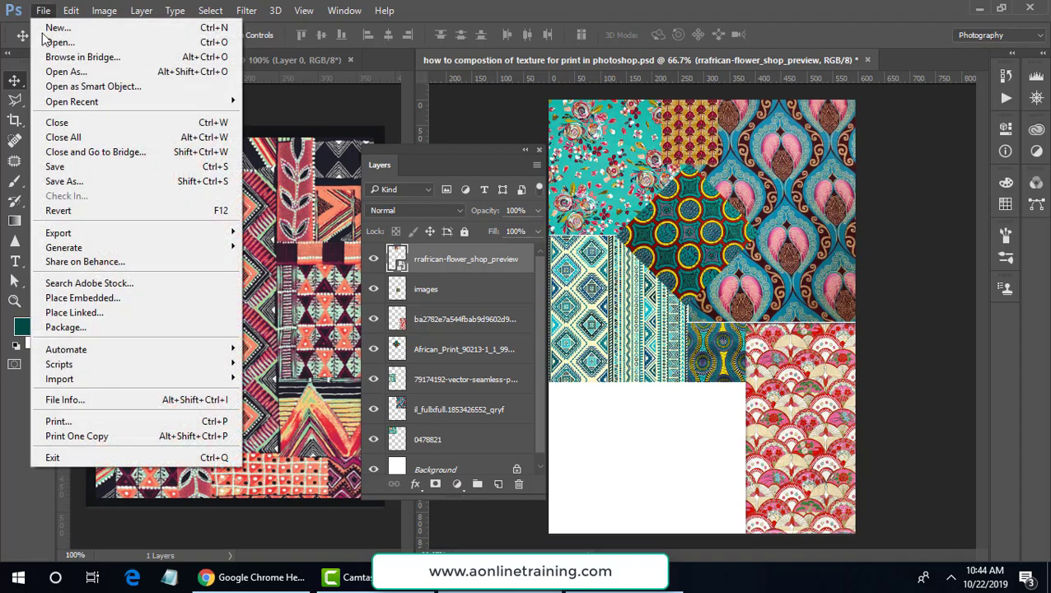
click(122, 298)
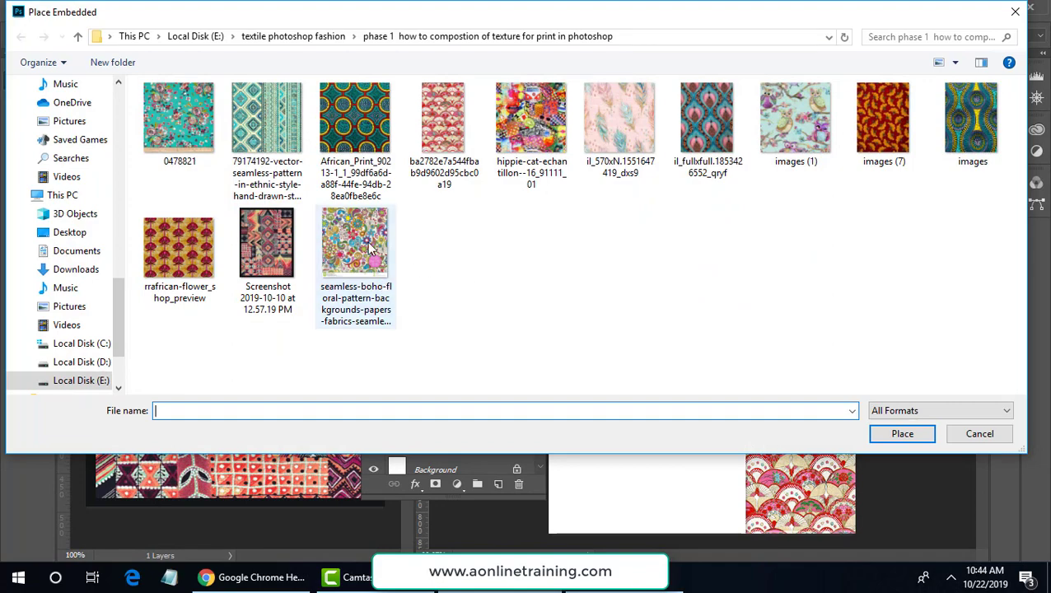
double_click(370, 247)
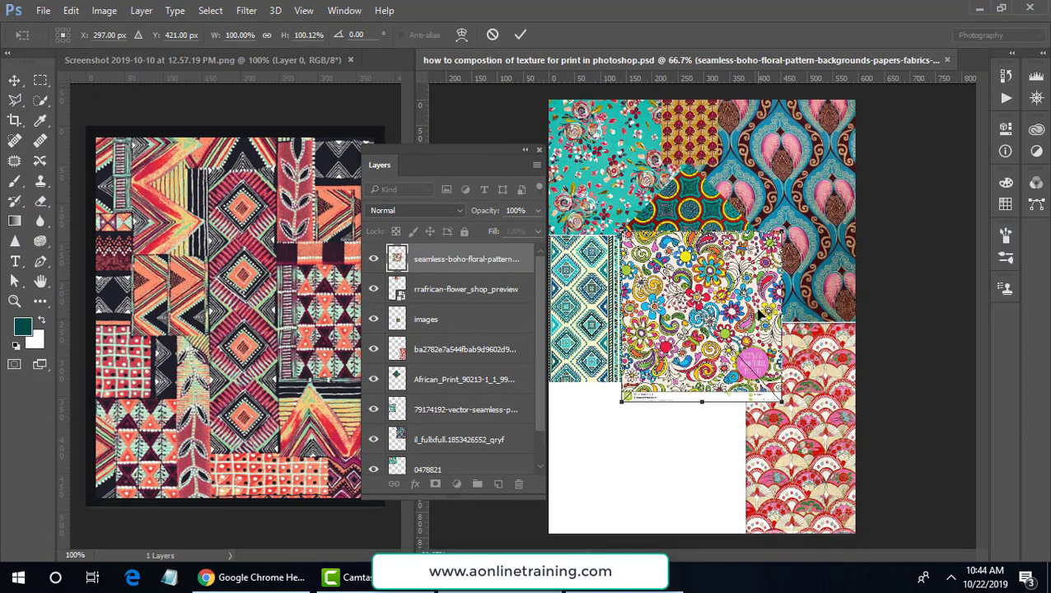
drag(760, 315, 760, 305)
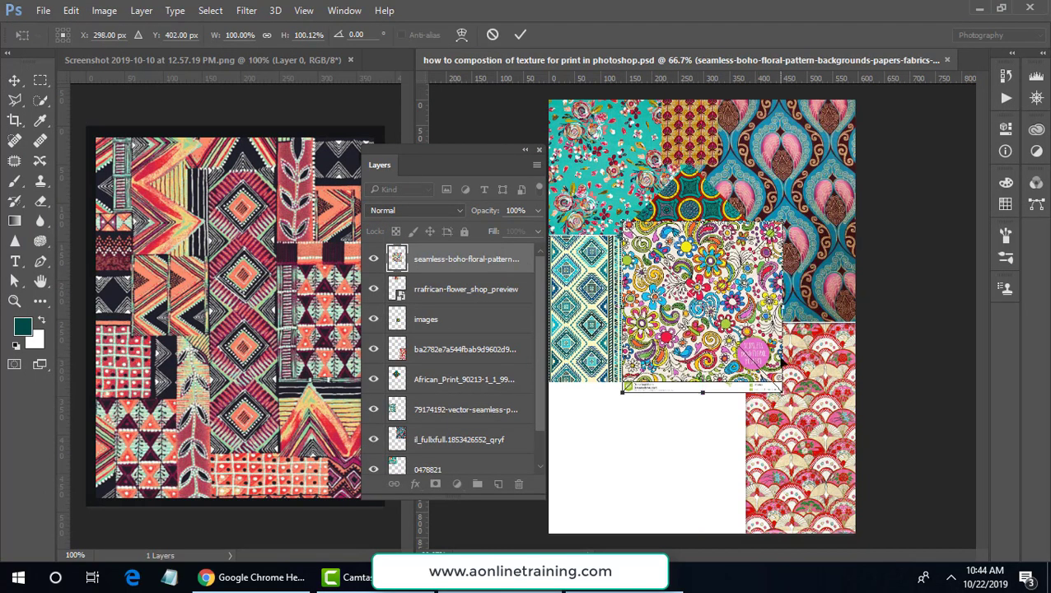
key(Return)
- Rasterize the boho floral layer and the rrafrican-flower_shop_preview layer
right_click(484, 257)
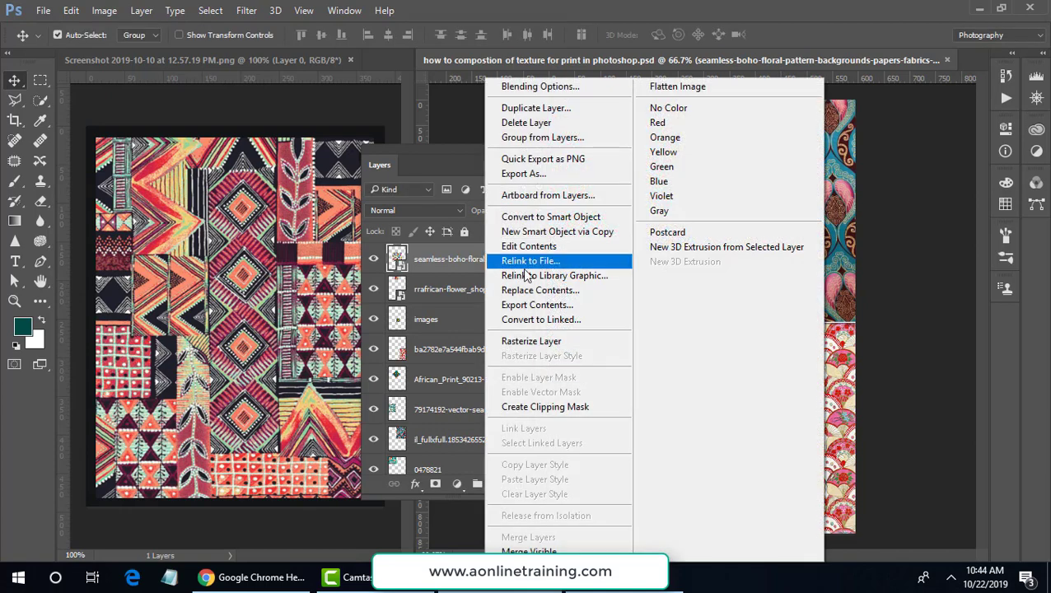
click(559, 339)
right_click(495, 303)
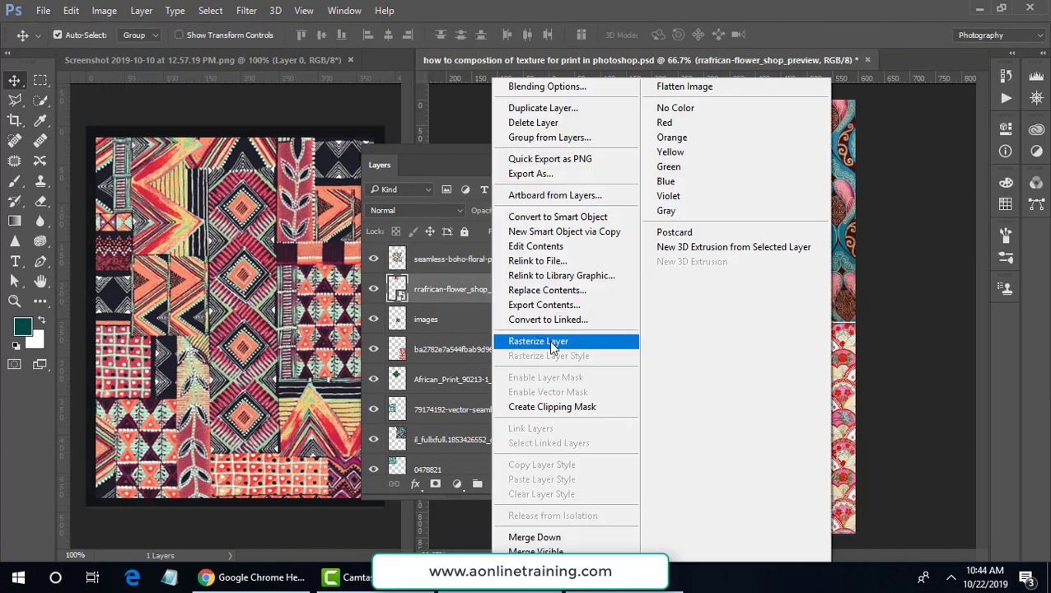
click(549, 340)
- Cut the seamless boho floral layer to a circle using an elliptical selection, removing everything outside it
click(466, 271)
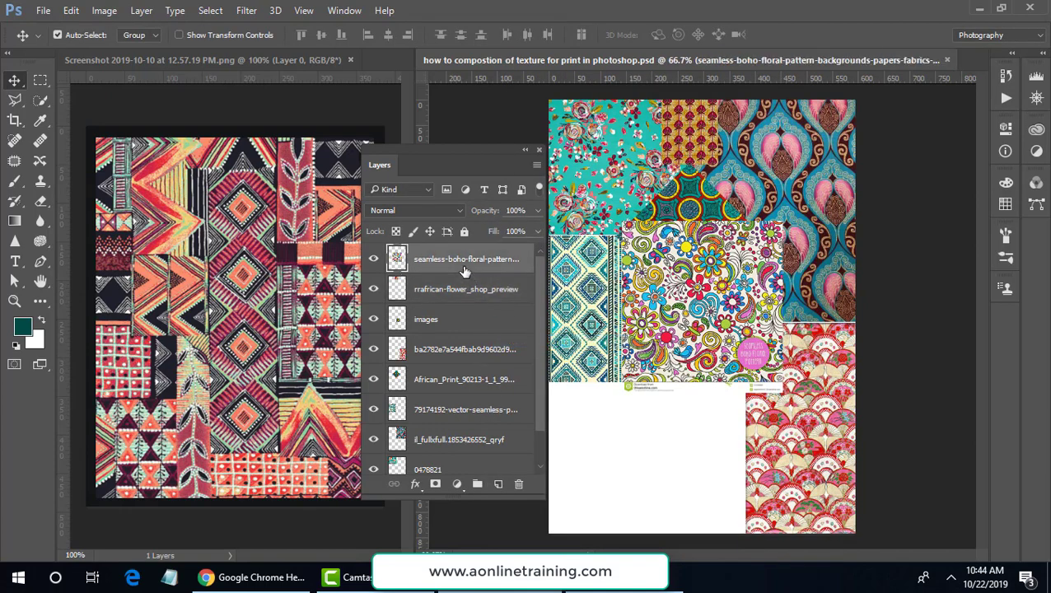
click(45, 80)
click(75, 98)
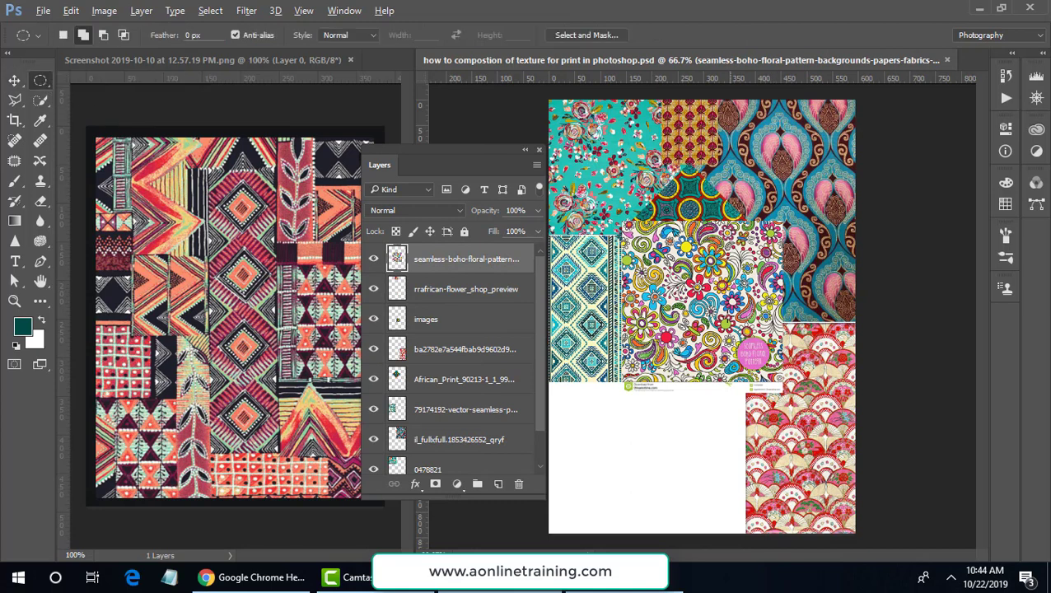
drag(695, 289, 762, 362)
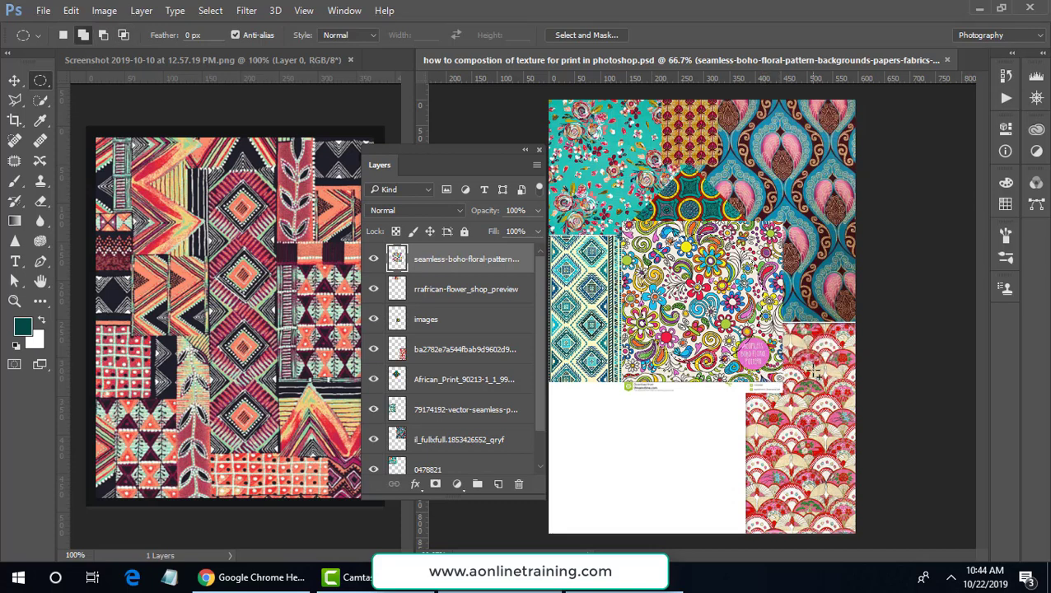
click(211, 10)
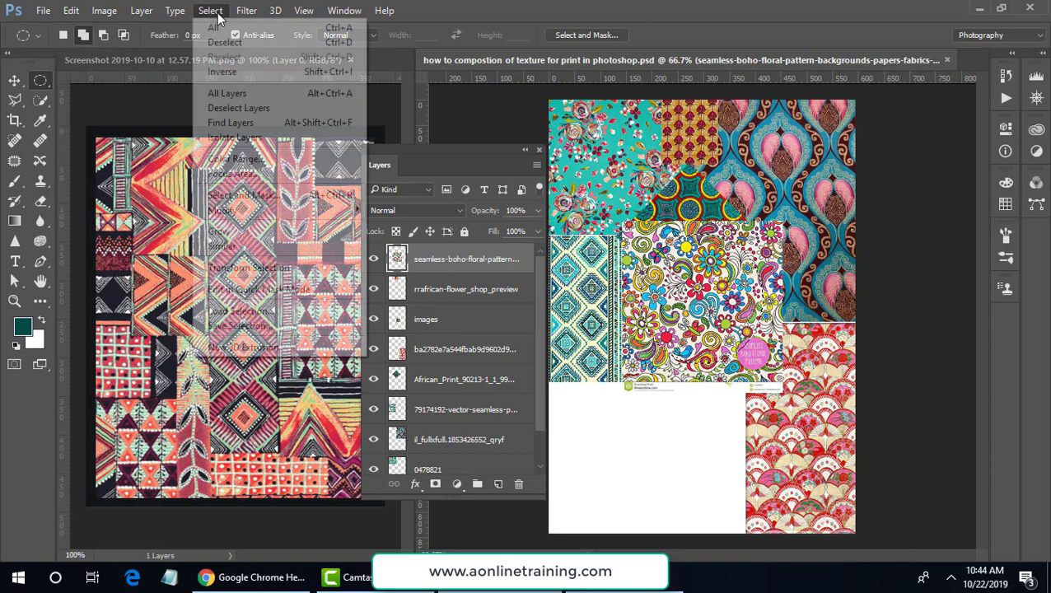
click(247, 73)
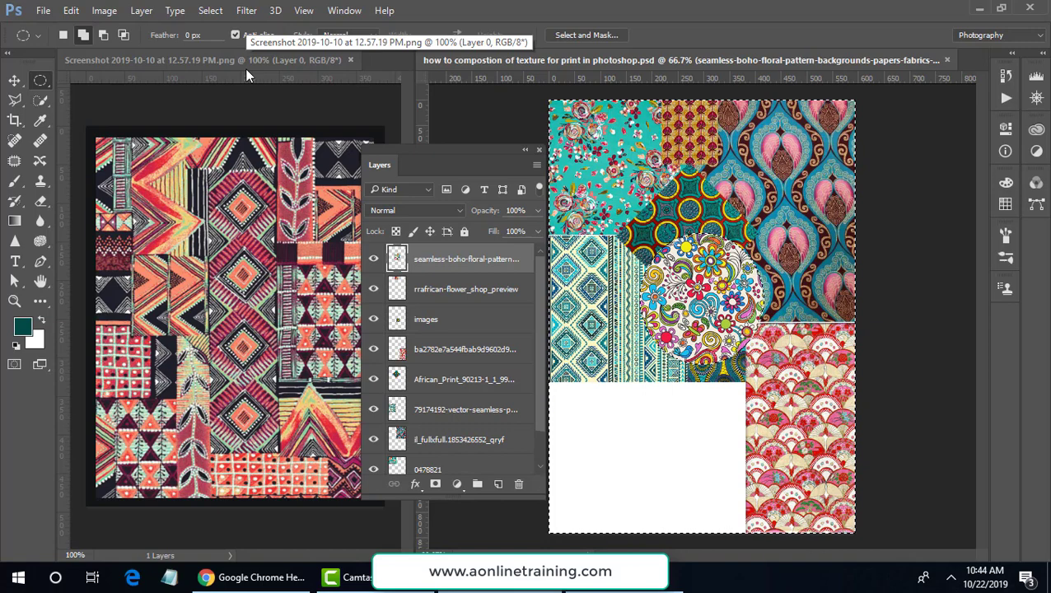
- Move the boho floral circle and shrink it with Free Transform to fit the centre of the African print diamond
click(14, 80)
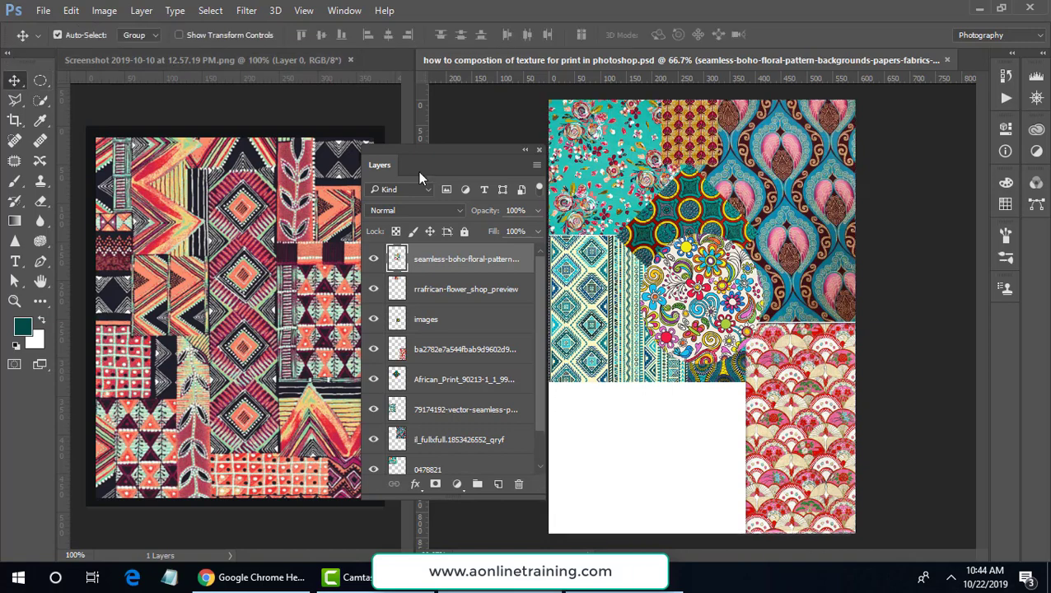
drag(709, 301, 801, 190)
key(ctrl)
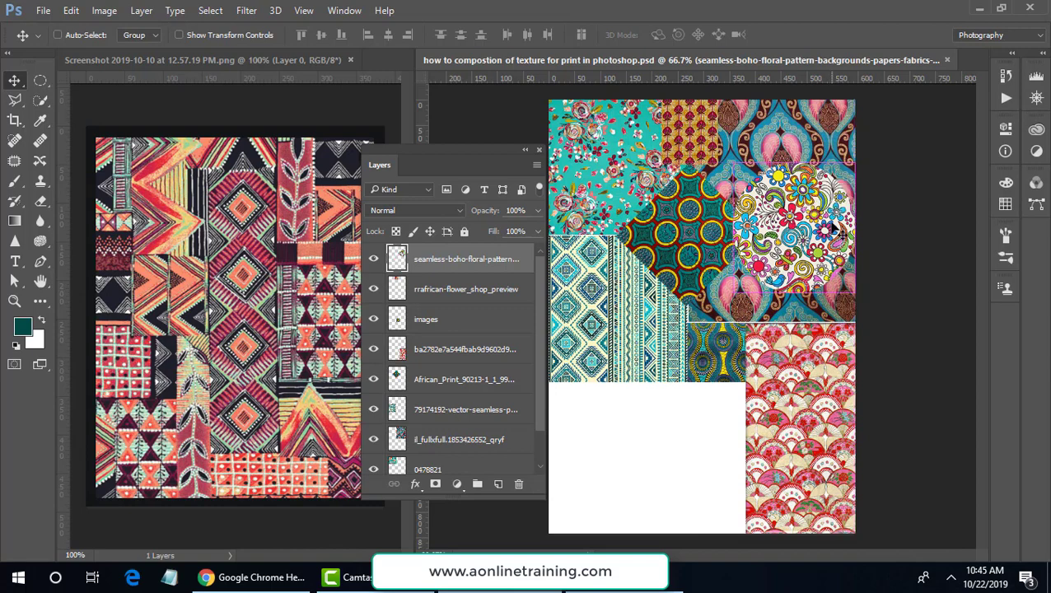
key(ctrl+t)
drag(855, 163, 690, 235)
key(Return)
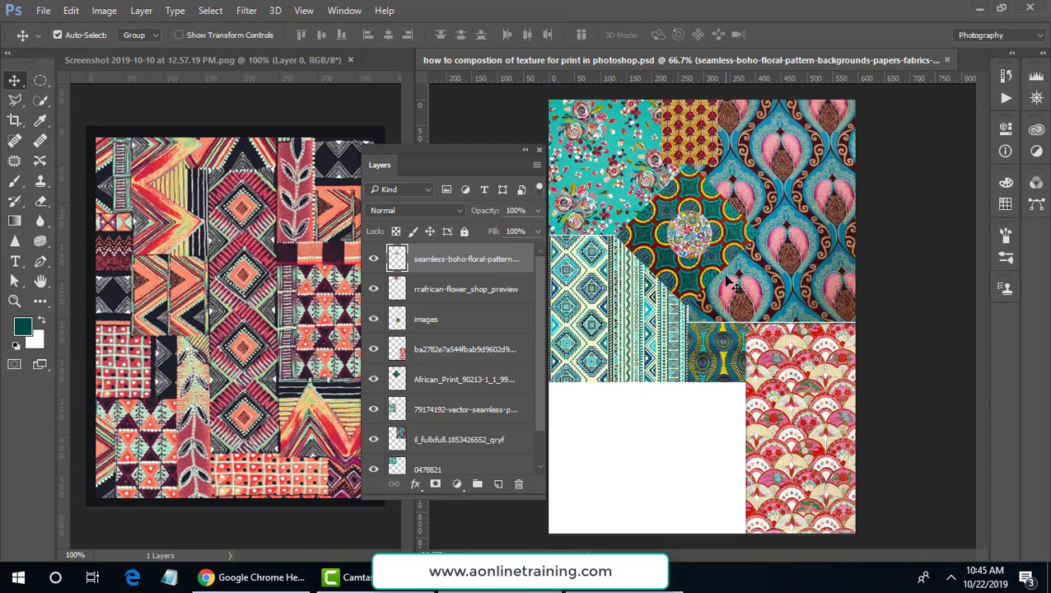
- Place the embedded images (7) pattern in the canvas's lower-left corner, scaled down to fit below the ethnic pattern
click(43, 9)
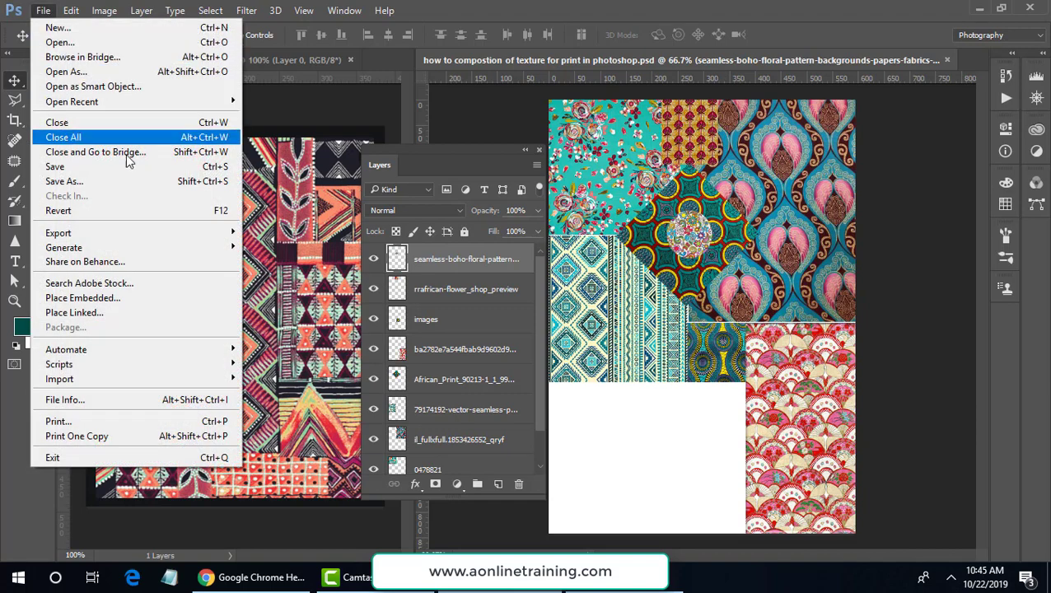
click(184, 297)
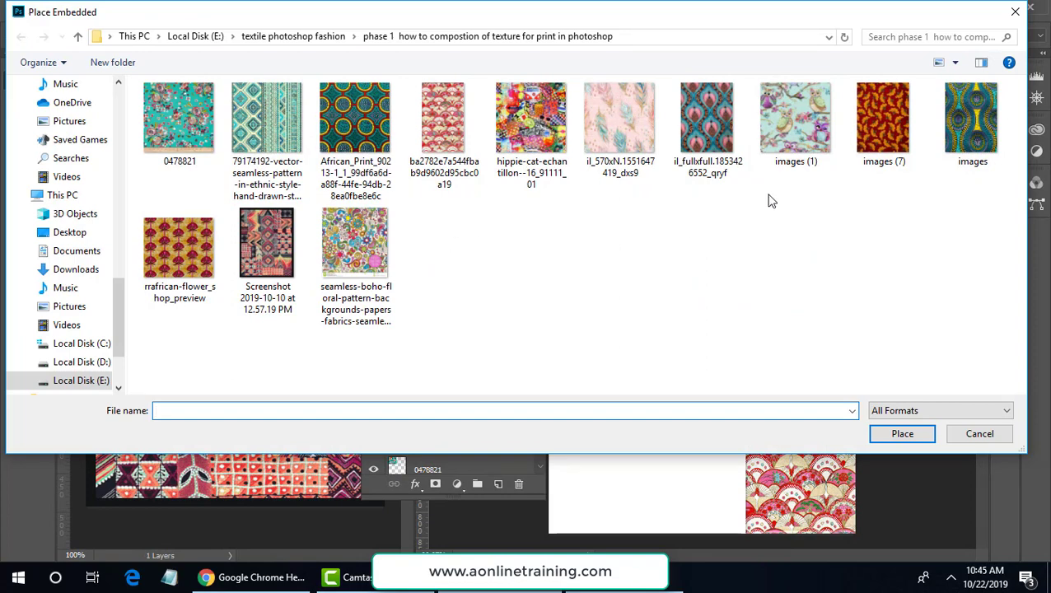
double_click(901, 132)
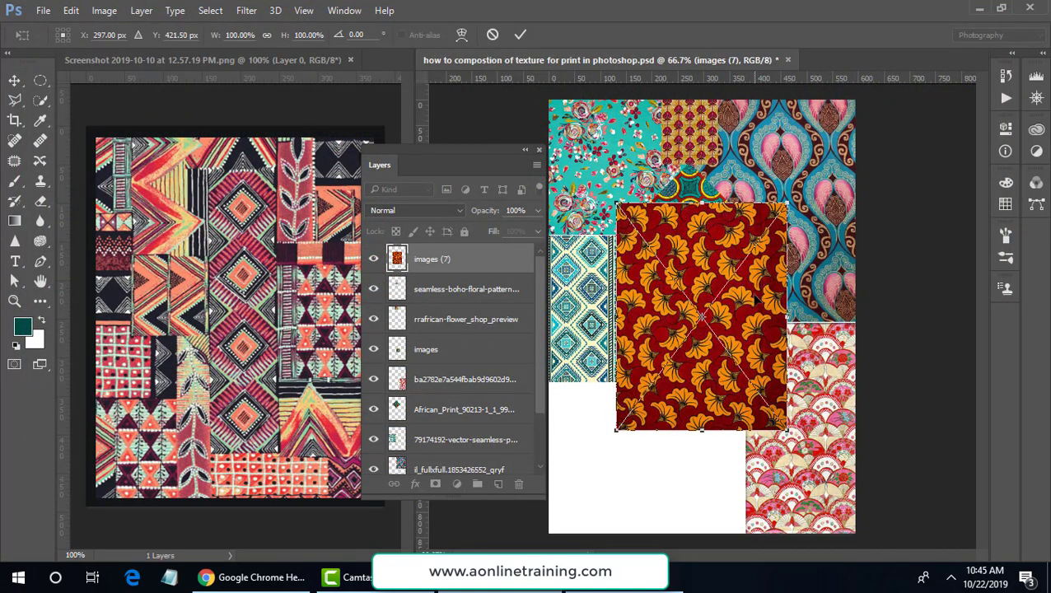
drag(734, 304, 661, 409)
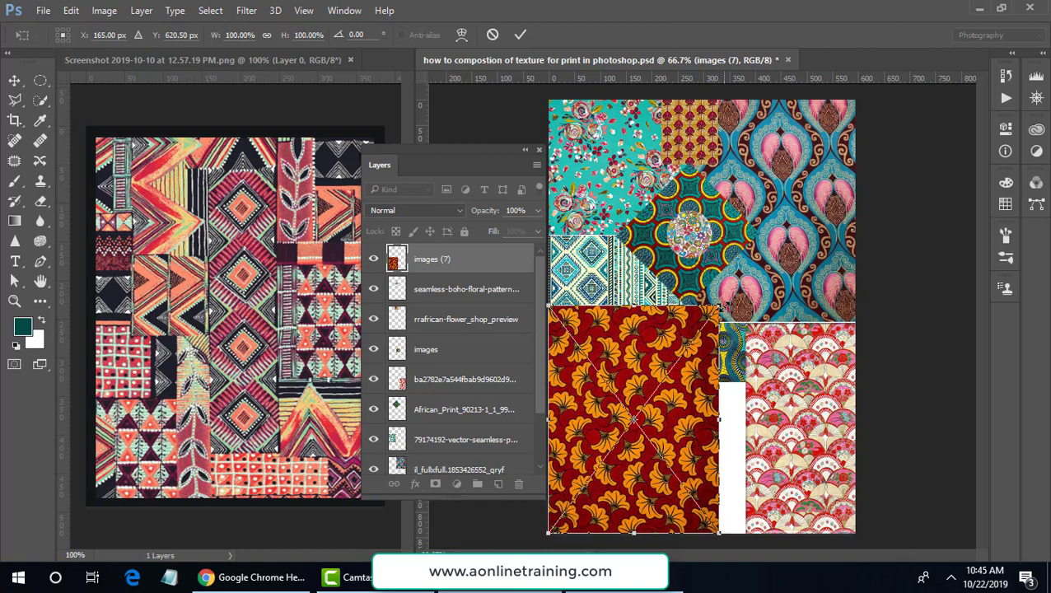
drag(719, 307, 664, 385)
key(Return)
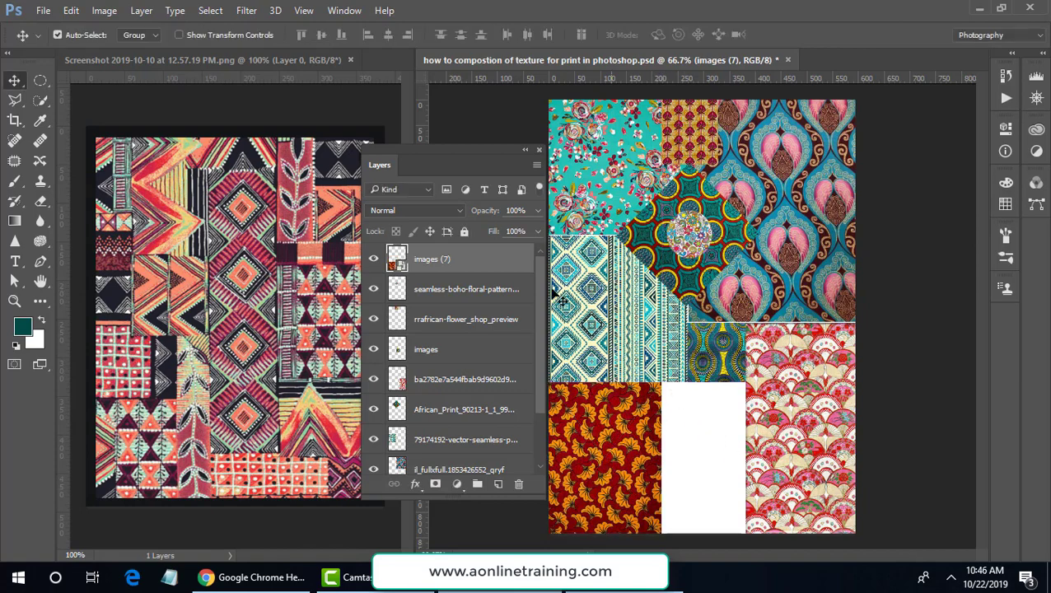
- Place the embedded il_570xN.1551647419_dxs9 feather pattern beside the red-orange pattern at the canvas's lower edge, scaled to 50.35% width and 51.58% height
click(43, 10)
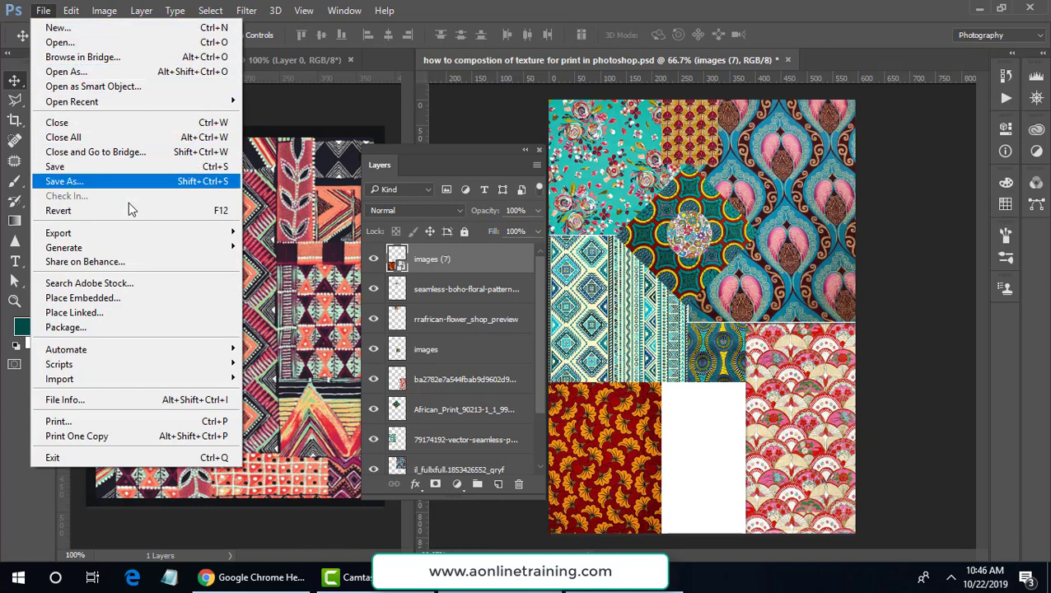
click(223, 299)
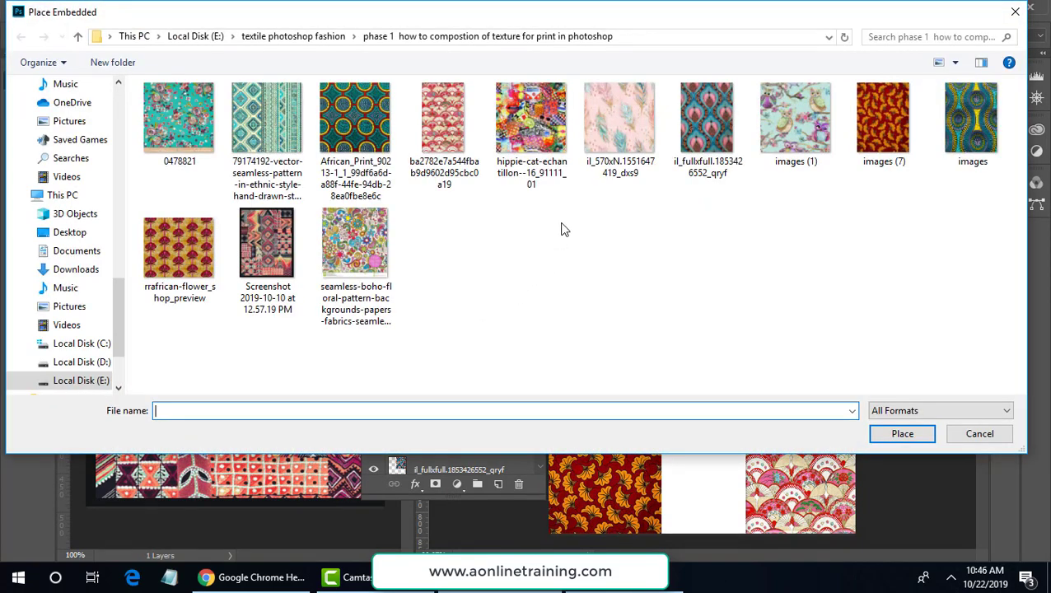
double_click(614, 136)
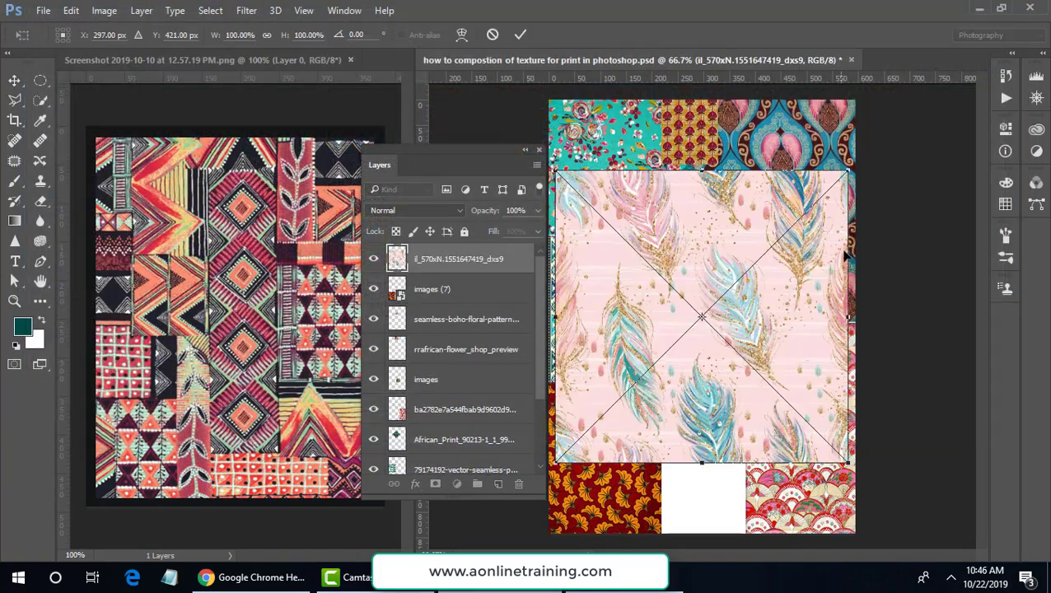
drag(848, 173, 694, 336)
drag(694, 432, 772, 464)
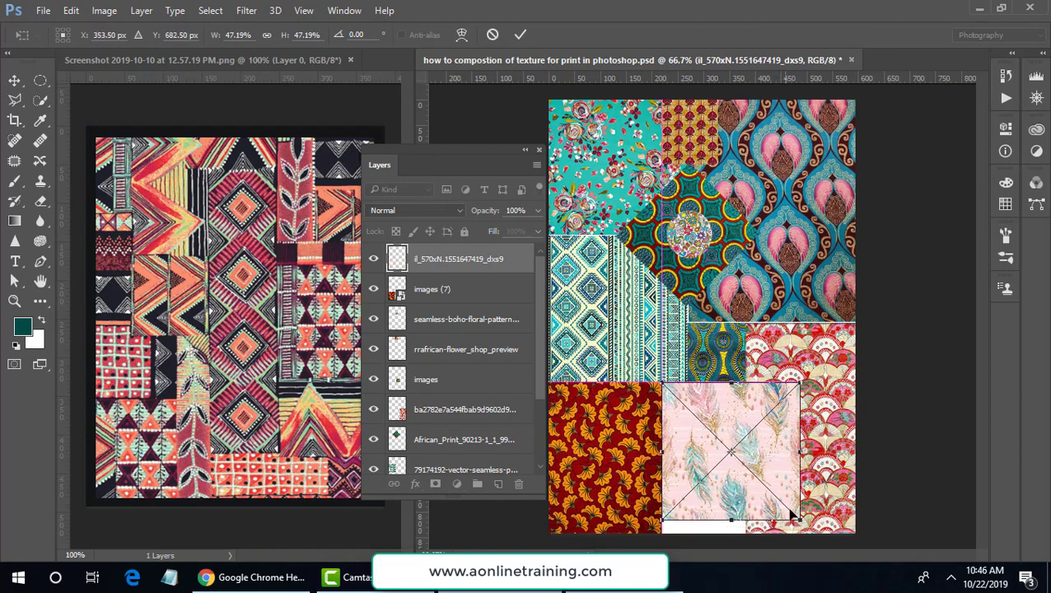
mouse_move(800, 521)
mouse_down()
mouse_move(813, 529)
mouse_move(784, 528)
mouse_move(809, 532)
mouse_up()
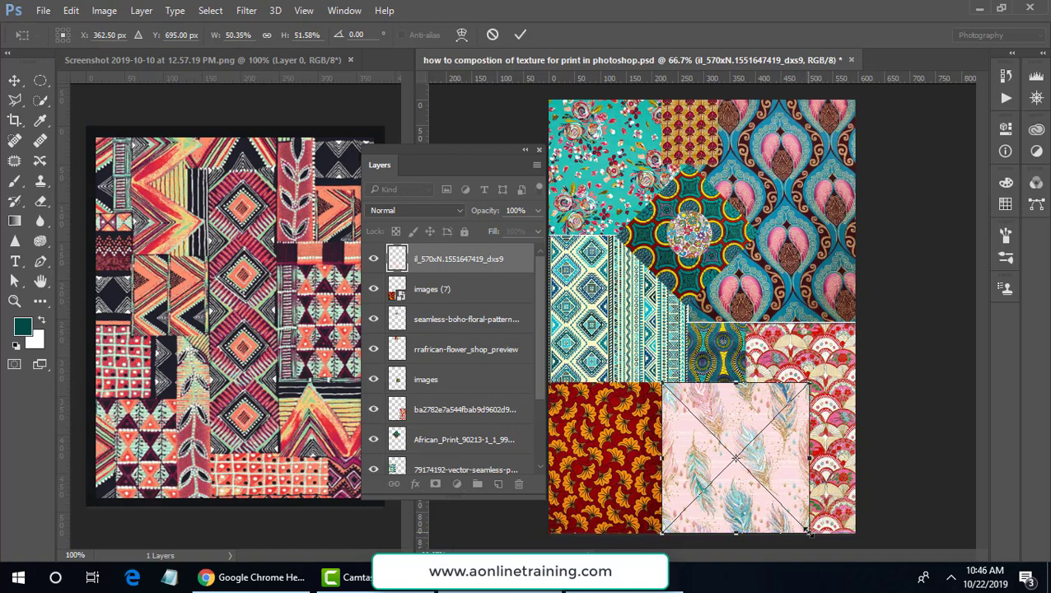
key(Return)
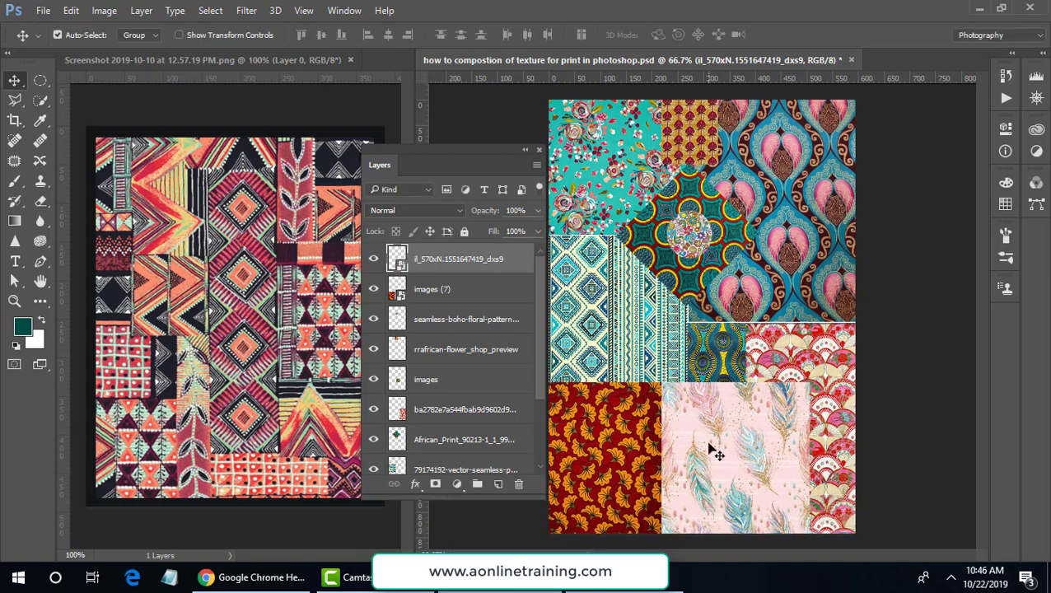
drag(707, 449, 710, 449)
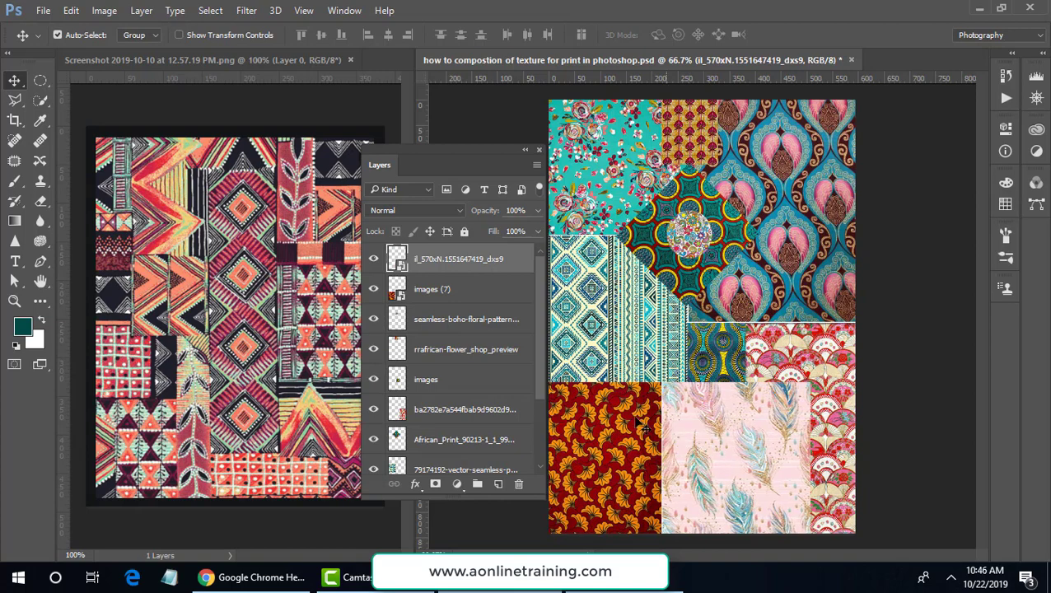
- Rasterize the images (7) layer and the il_570xN.1551647419_dxs9 layer
right_click(445, 289)
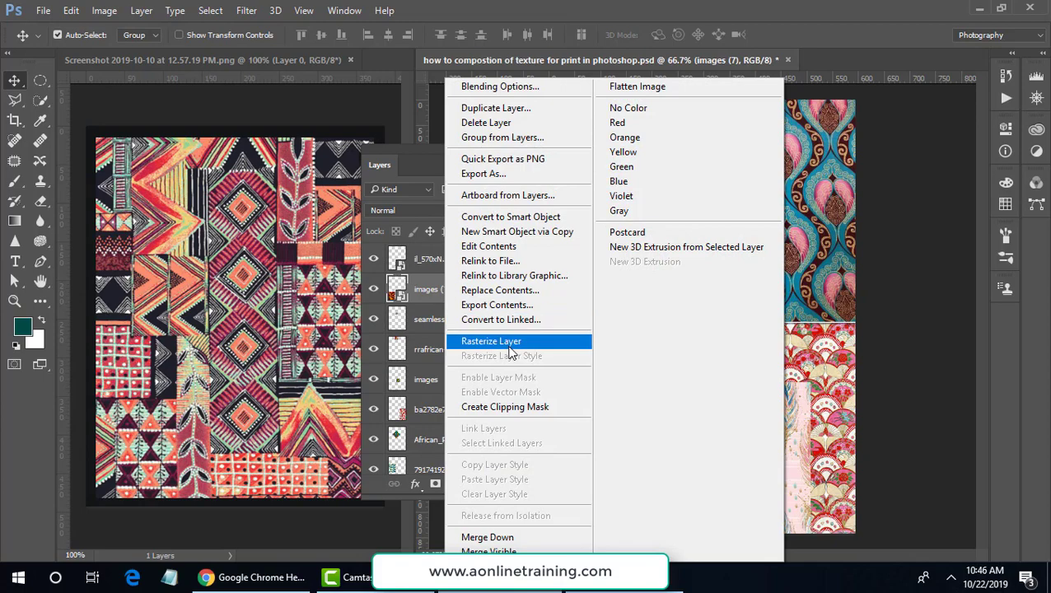
click(495, 341)
right_click(471, 257)
click(516, 341)
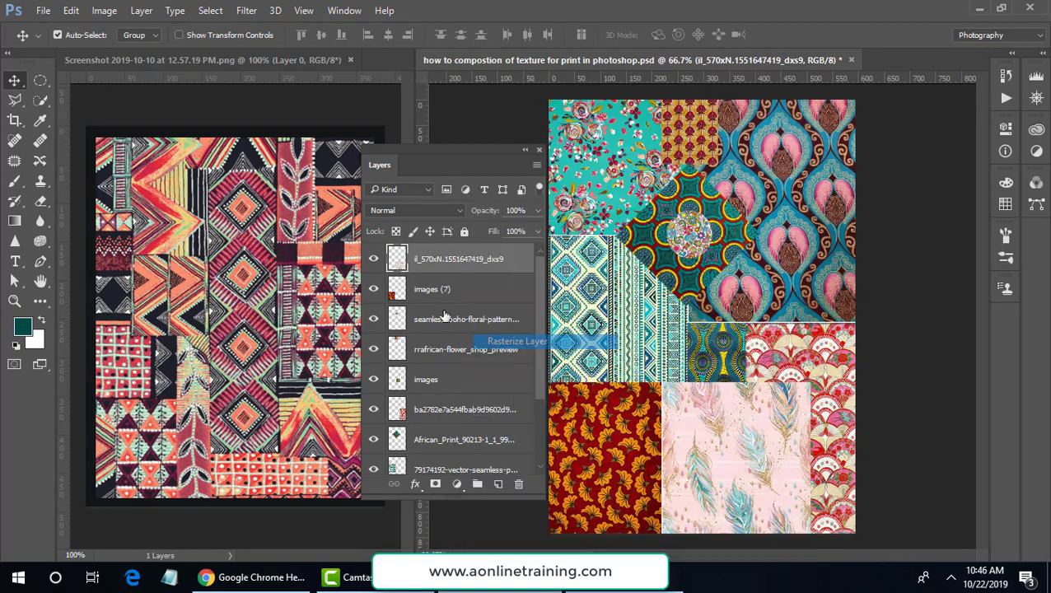
- Trim off the part of the feather pattern overlapping the red fan pattern with a rectangular selection, and nudge the remainder slightly left
click(43, 83)
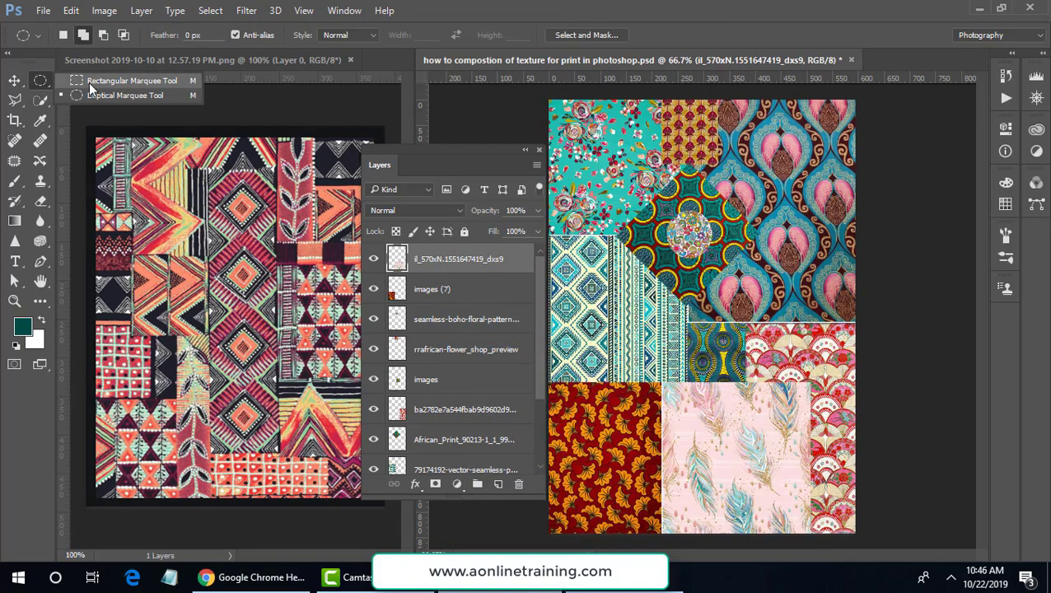
click(89, 82)
drag(827, 351, 746, 544)
drag(746, 544, 746, 544)
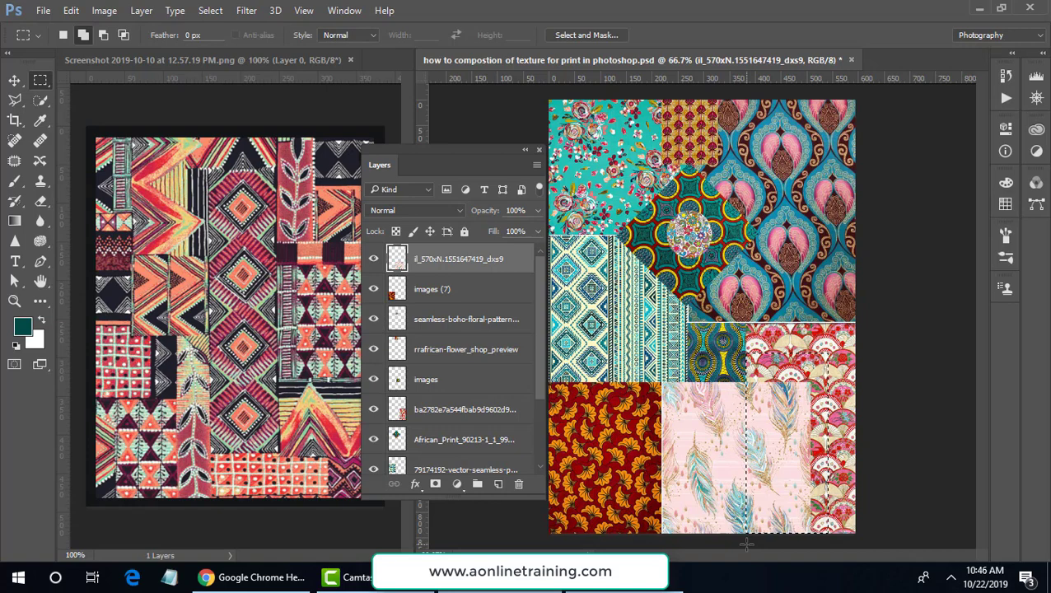
key(Delete)
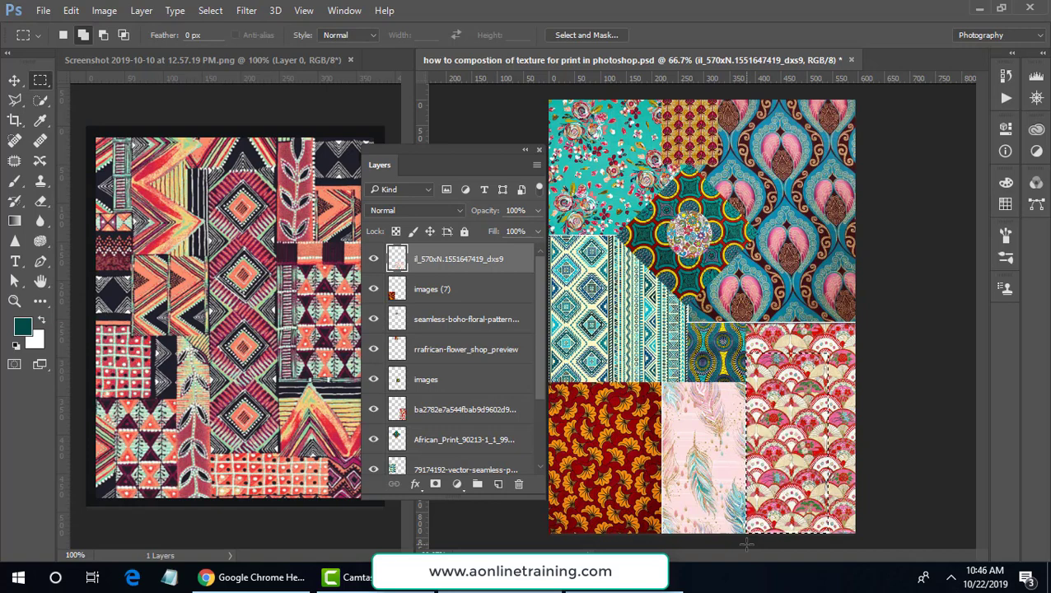
key(ctrl+d)
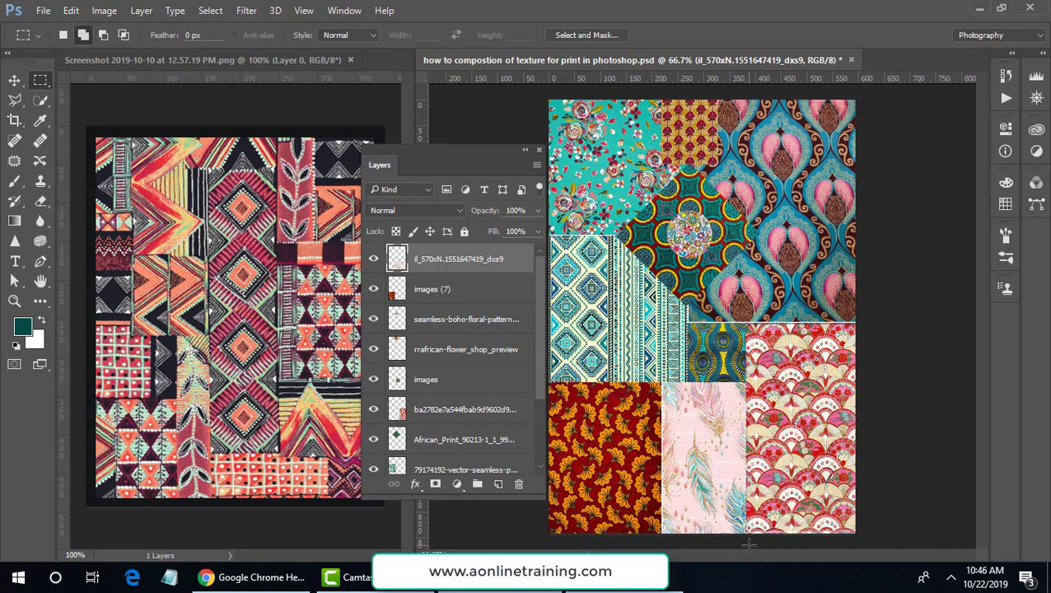
click(14, 80)
key(Left)
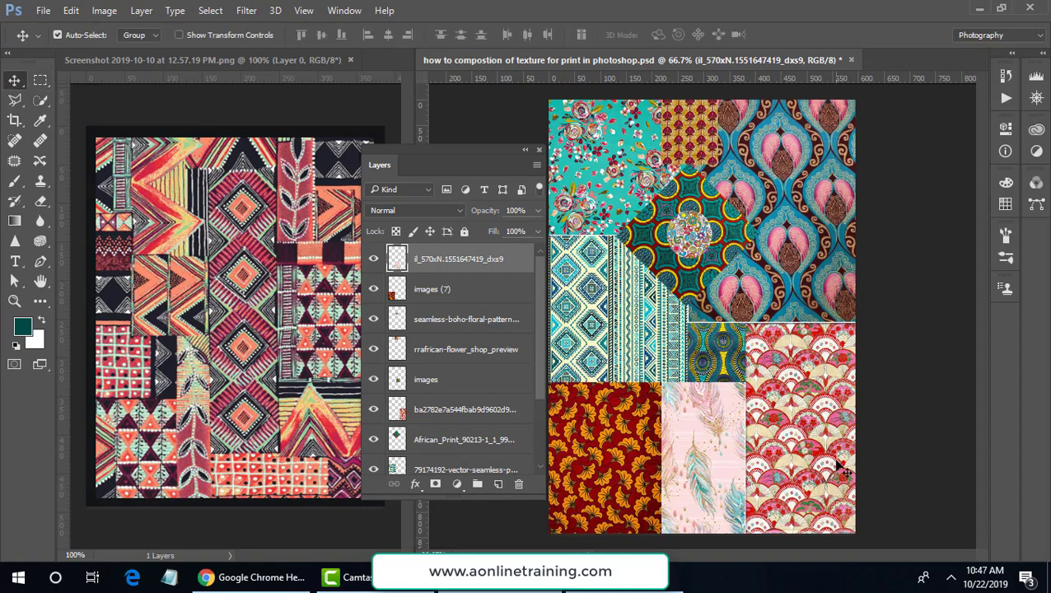
key(Left)
- Delete the rrafrican-flower_shop_preview layer from the composition
right_click(702, 145)
click(705, 148)
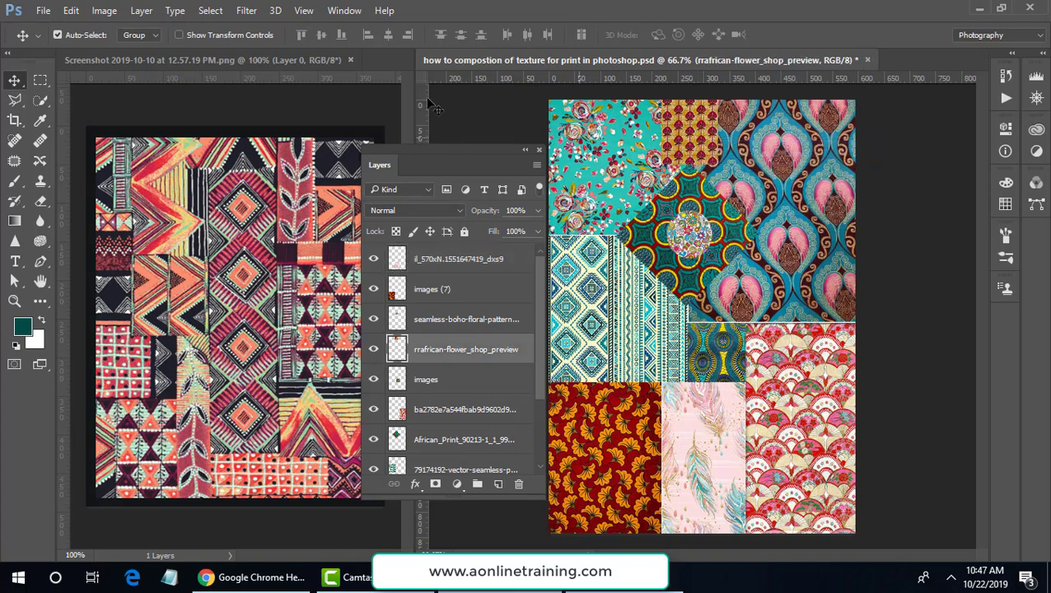
click(71, 11)
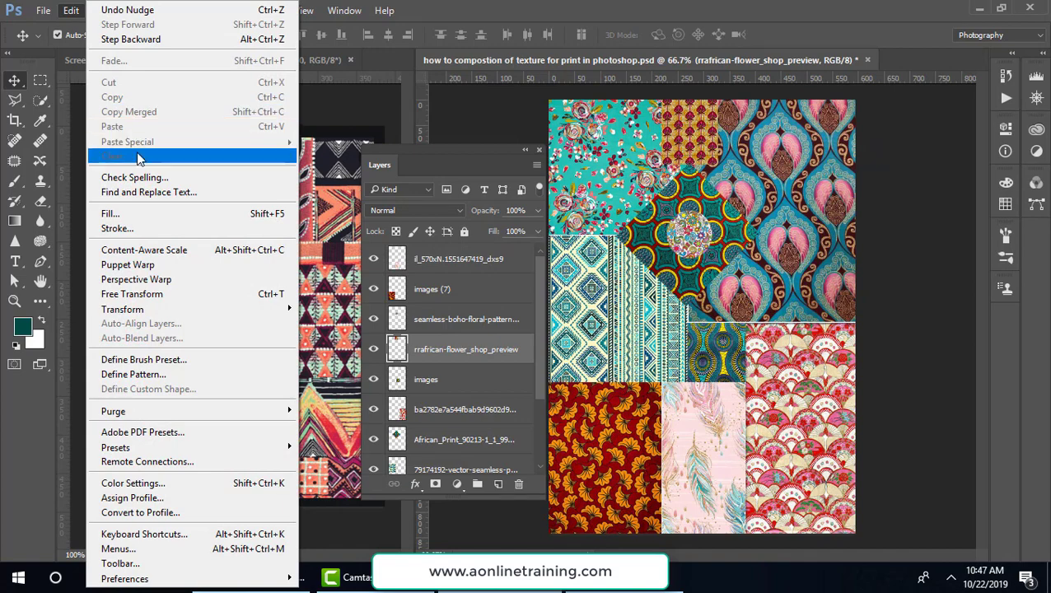
click(698, 118)
right_click(700, 119)
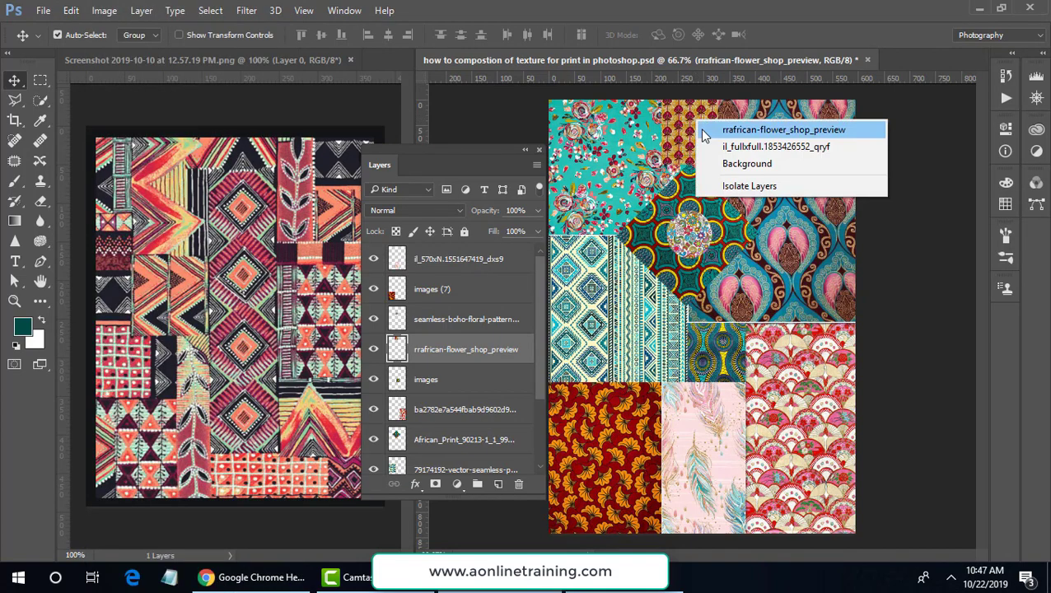
click(703, 131)
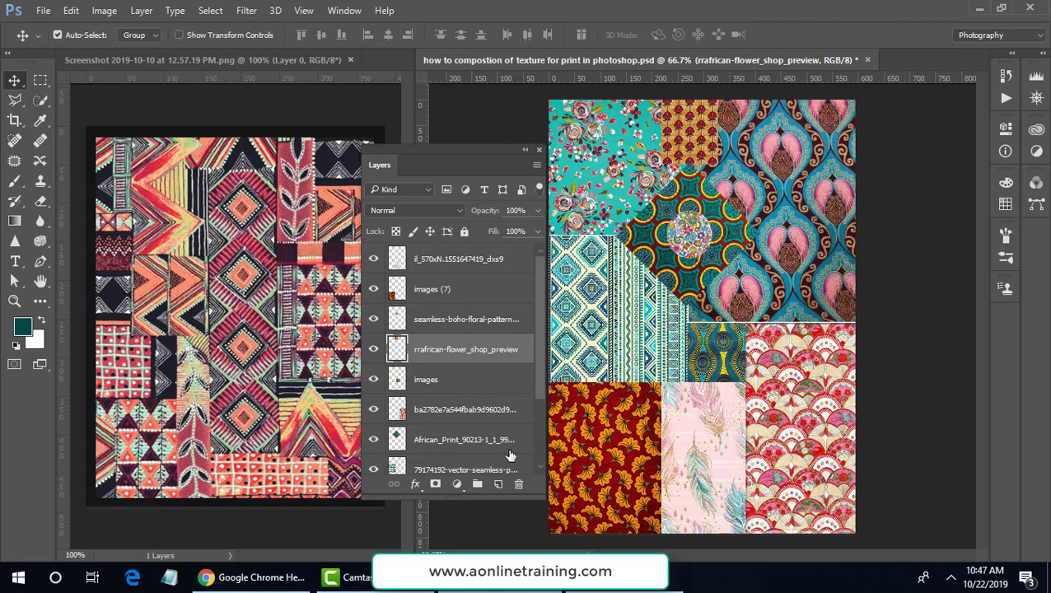
click(519, 486)
click(493, 224)
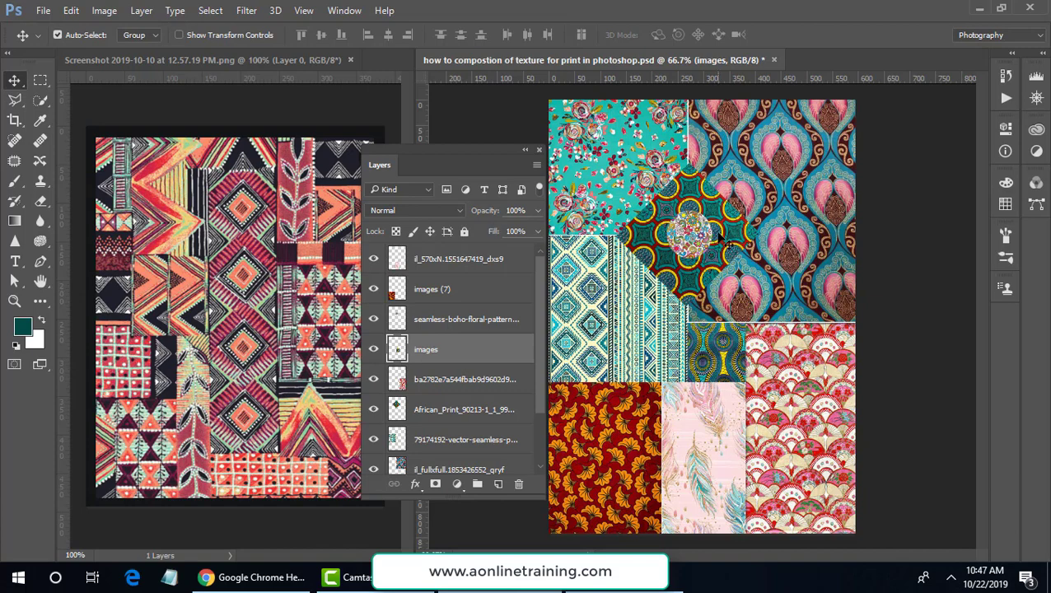
- Delete the seamless boho floral layer at the centre of the diamond
right_click(697, 242)
click(698, 244)
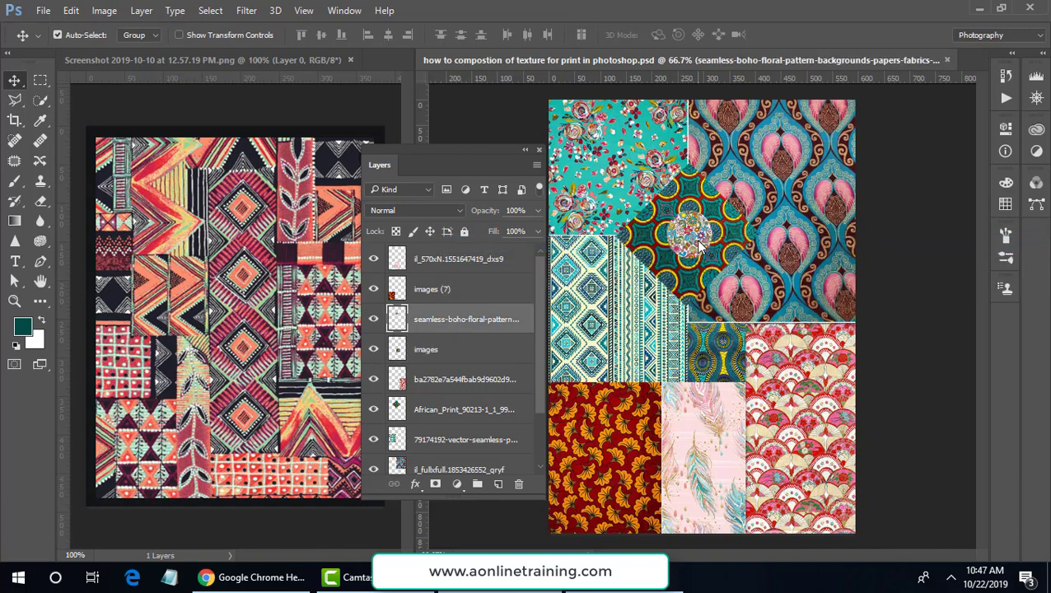
click(520, 487)
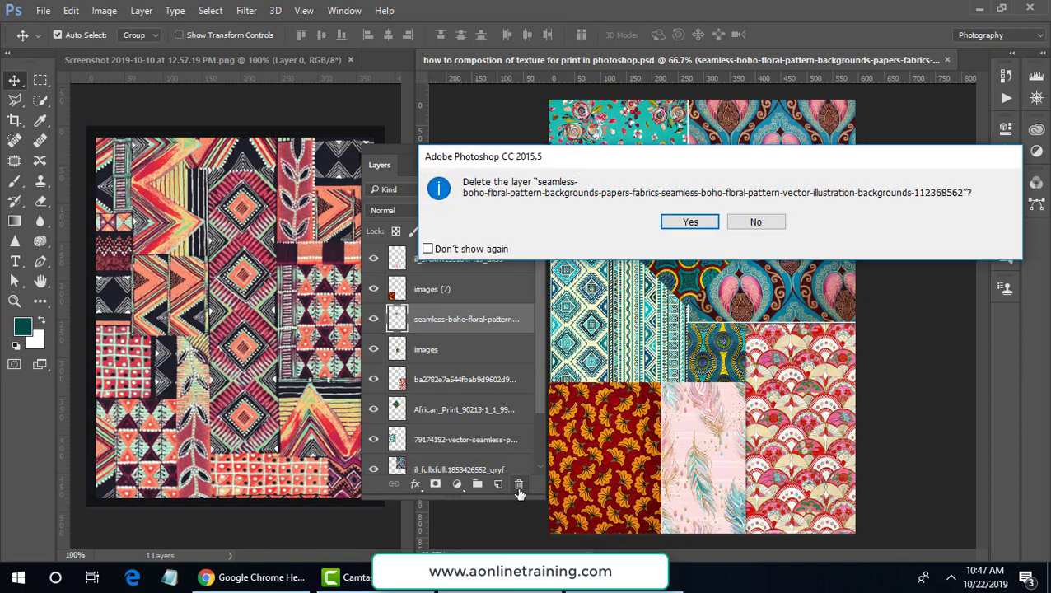
click(689, 223)
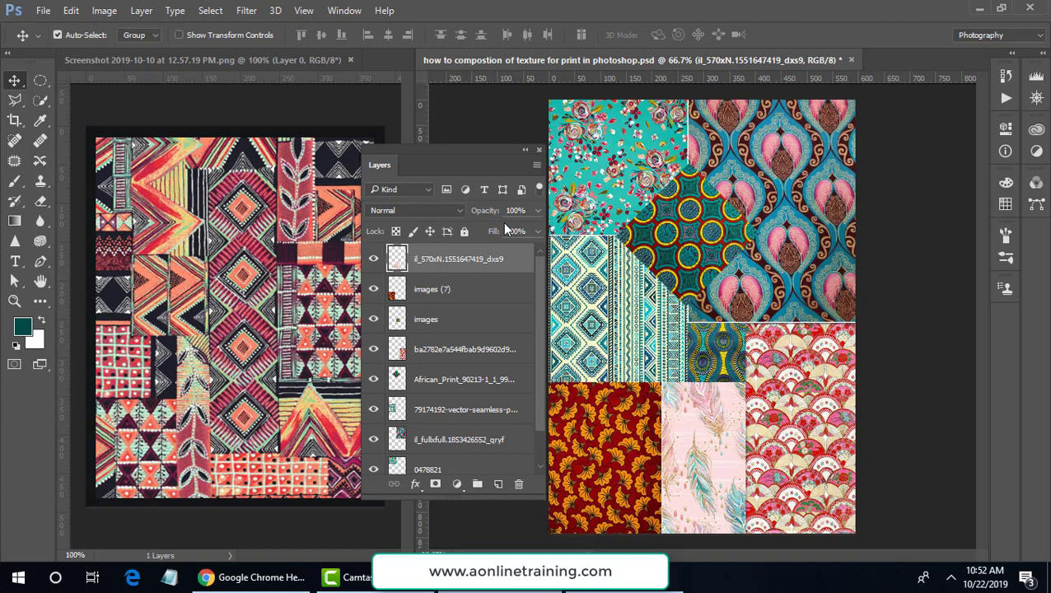
- Set up saving a copy of the composition in the "textile photoshop fashion" folder in JPEG format
click(43, 10)
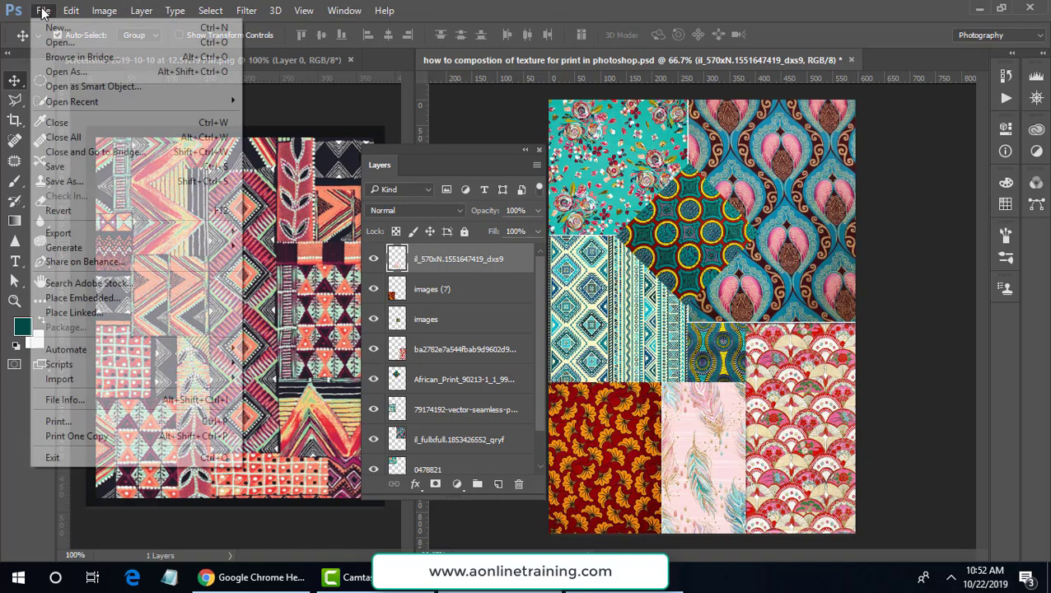
click(123, 184)
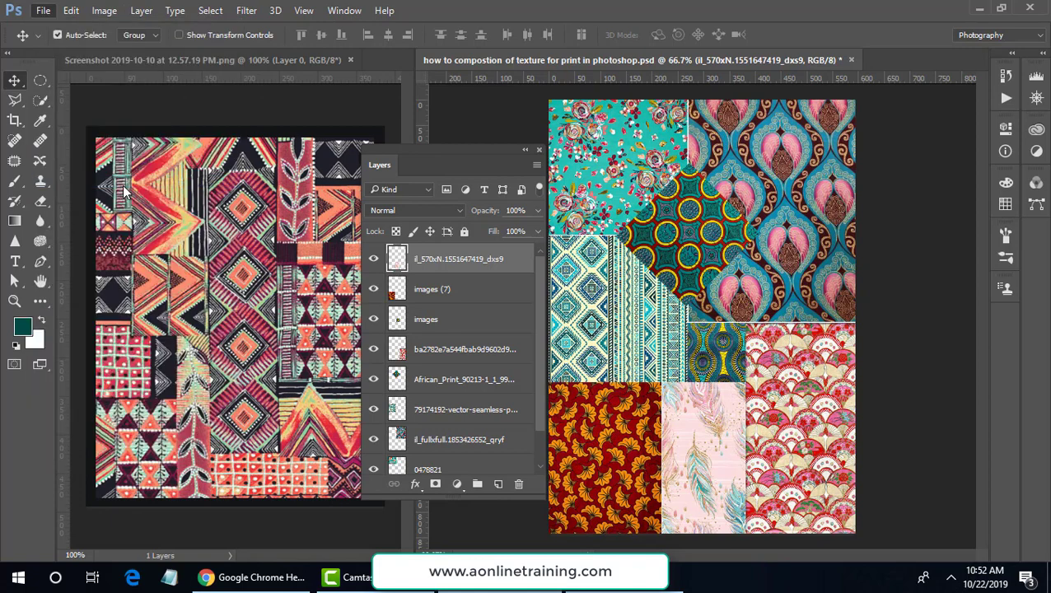
double_click(182, 149)
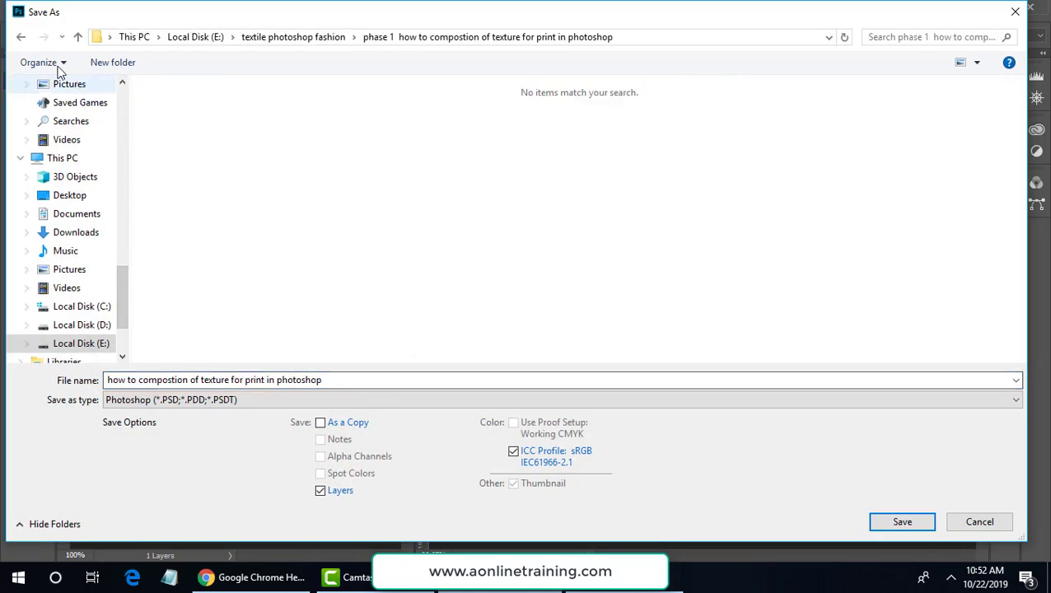
click(21, 38)
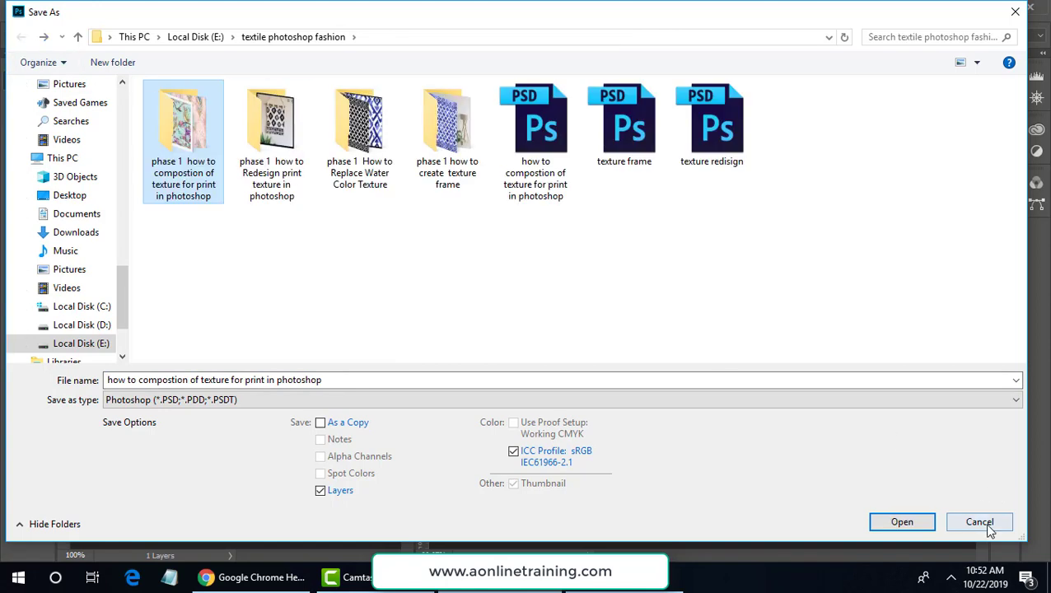
click(858, 403)
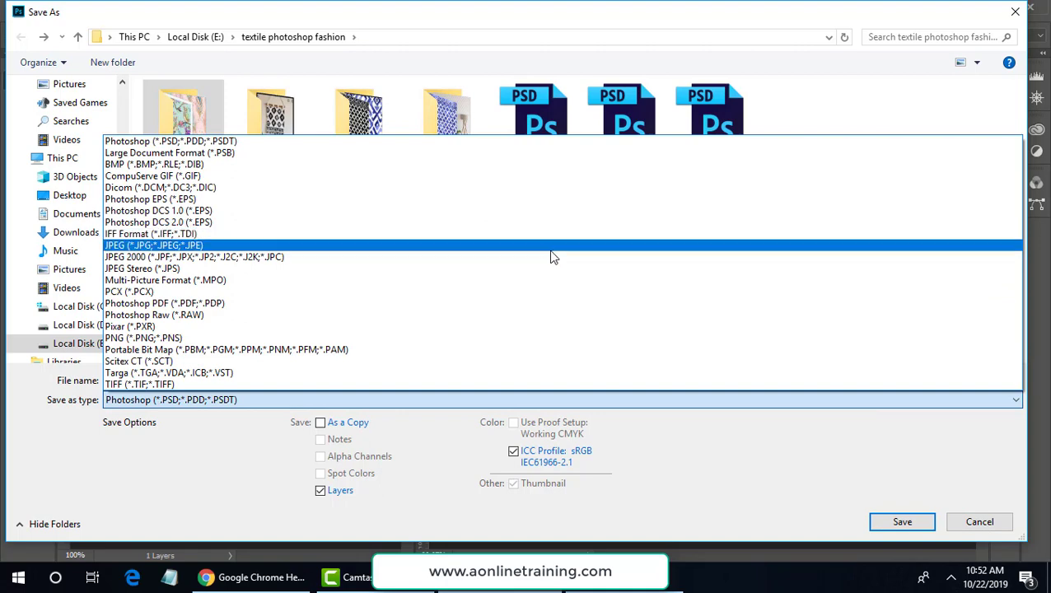
click(552, 256)
click(609, 404)
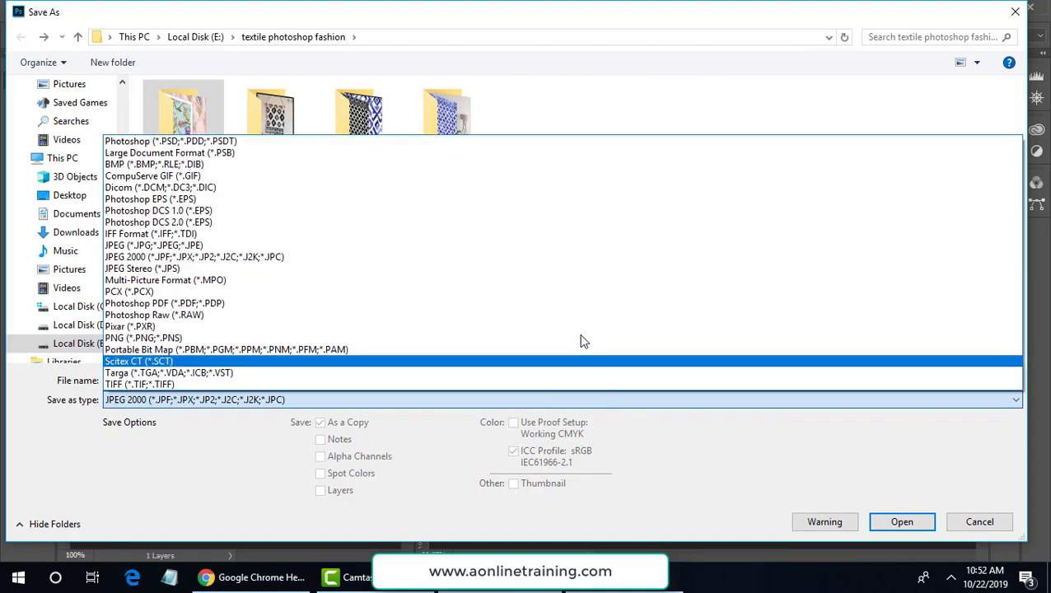
click(569, 250)
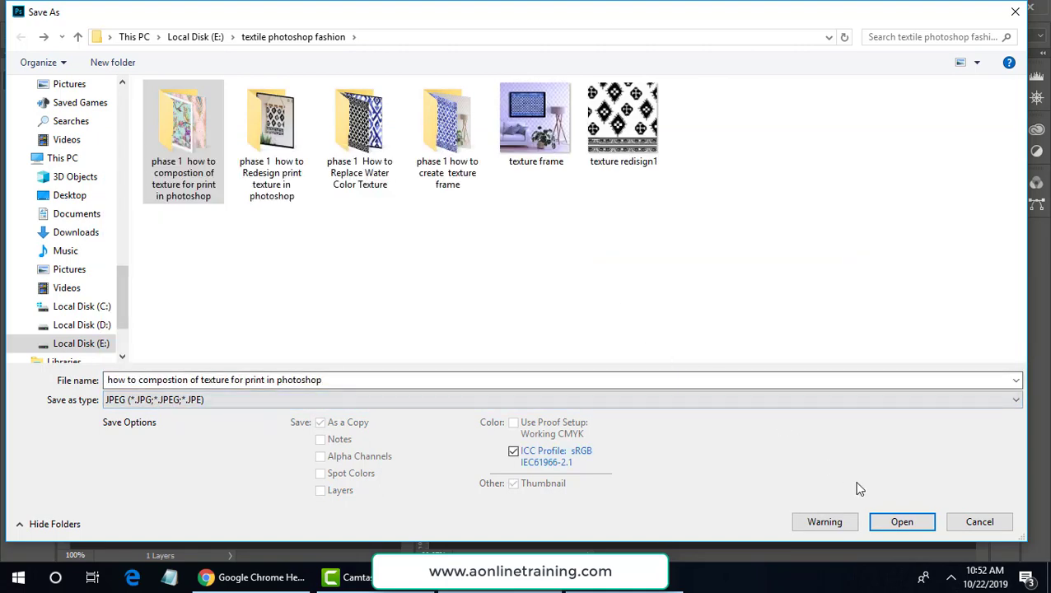
- Save the JPEG in "textile photoshop fashion" as "how to compostion of texture for print in photoshop-1" with Maximum quality 12
click(902, 523)
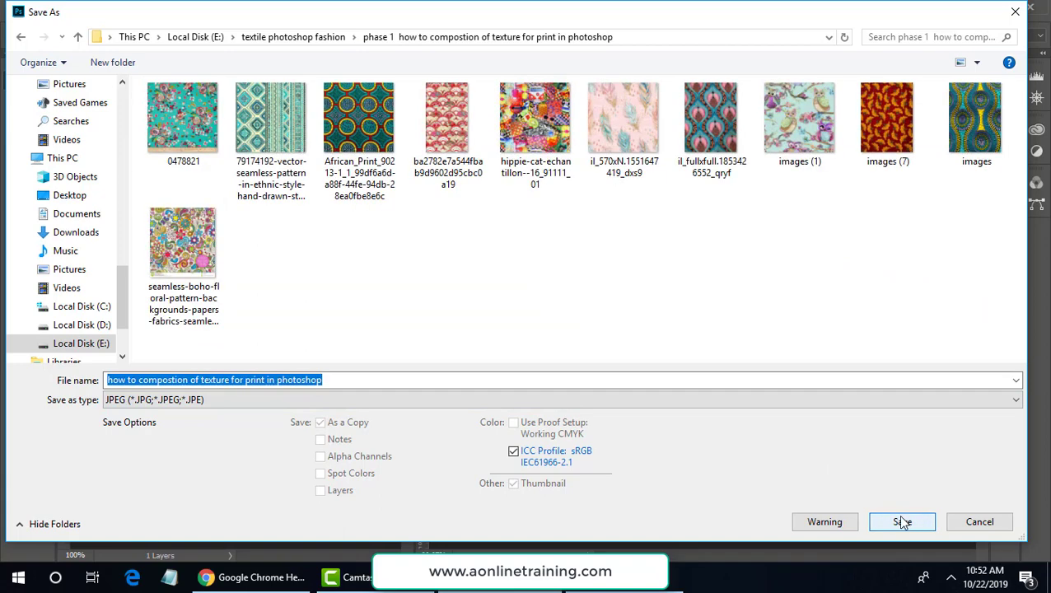
click(22, 36)
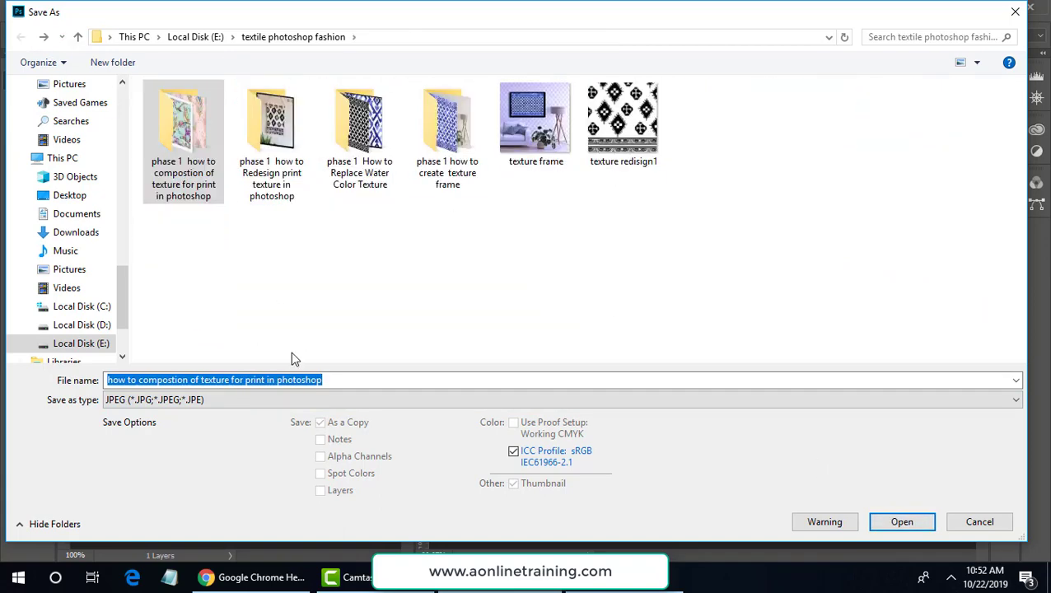
click(384, 383)
text(1)
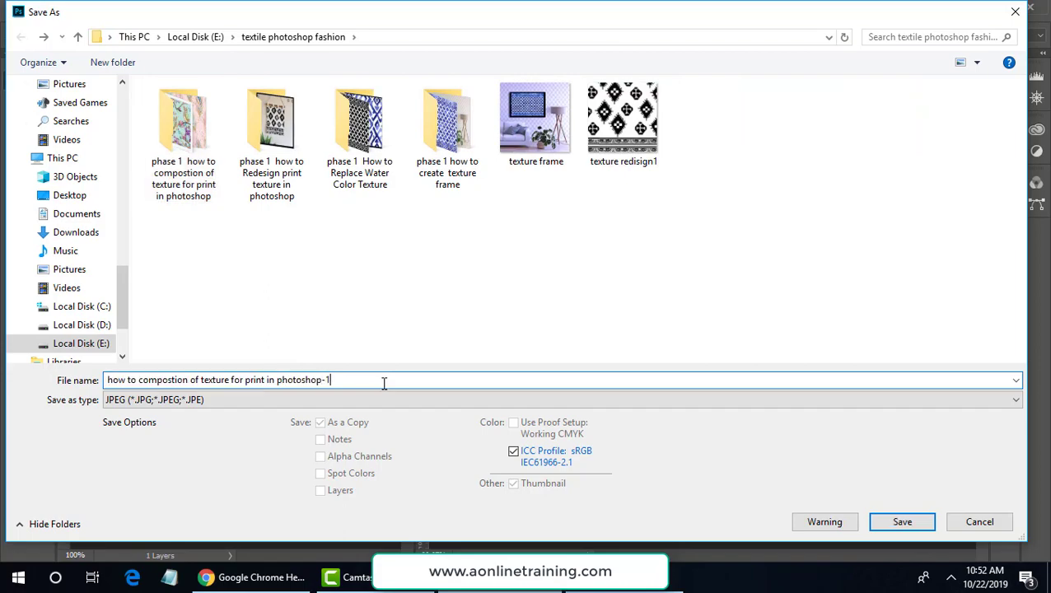
key(Return)
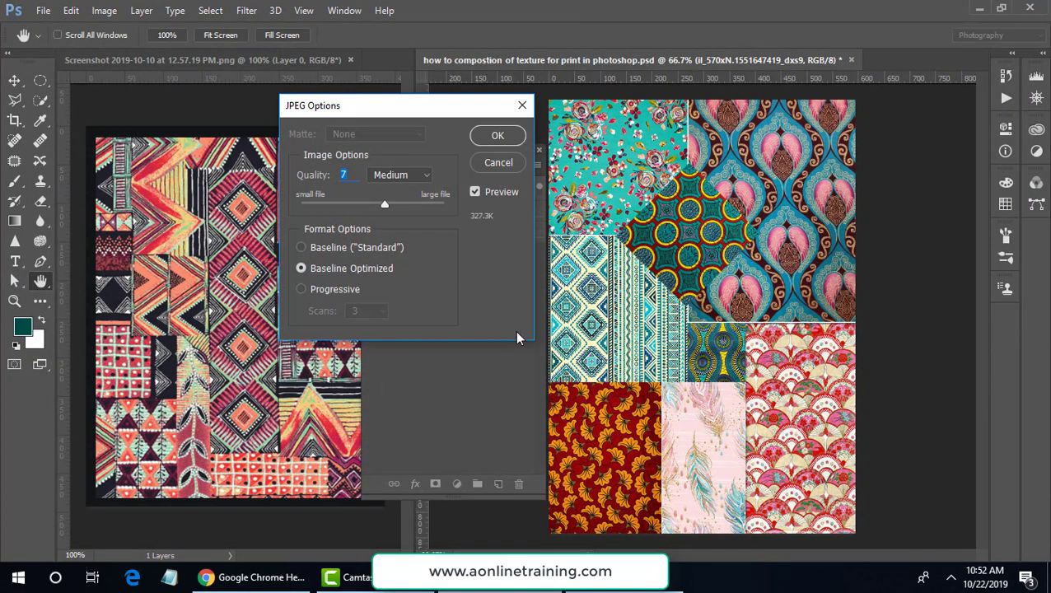
drag(380, 204, 449, 203)
click(498, 136)
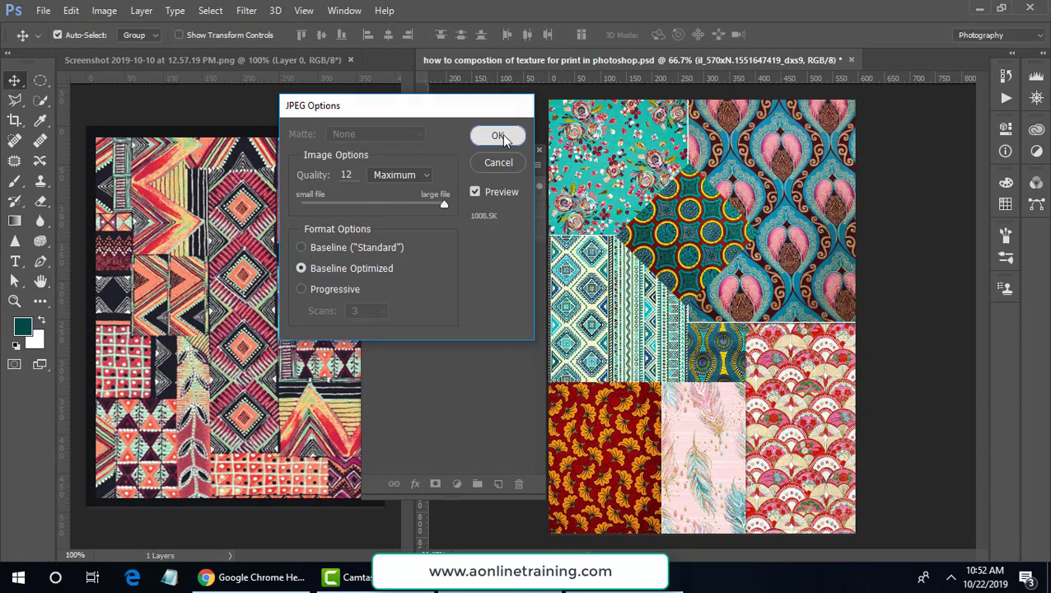
click(43, 12)
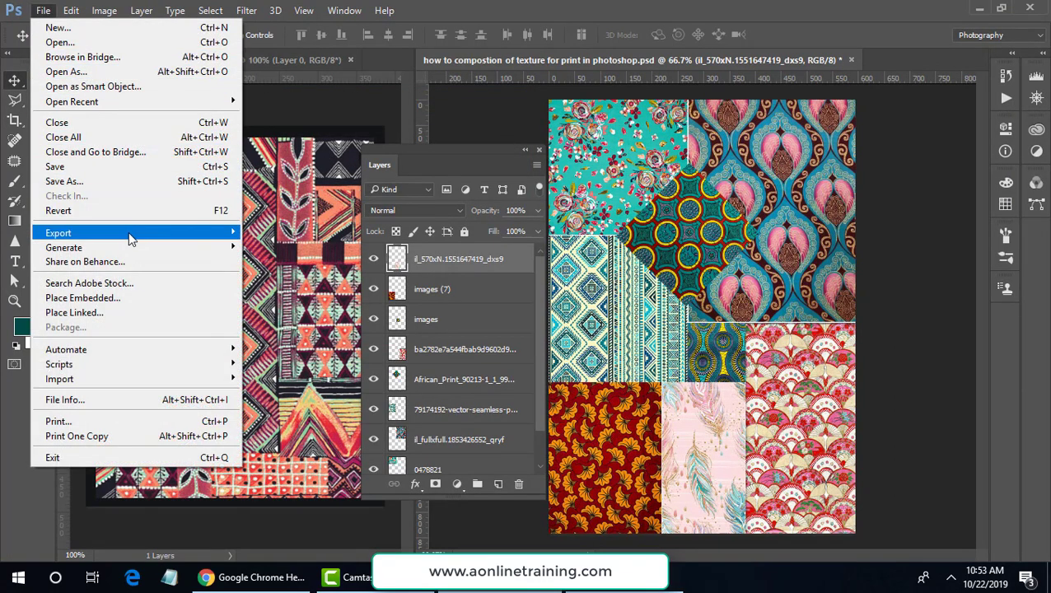
click(140, 182)
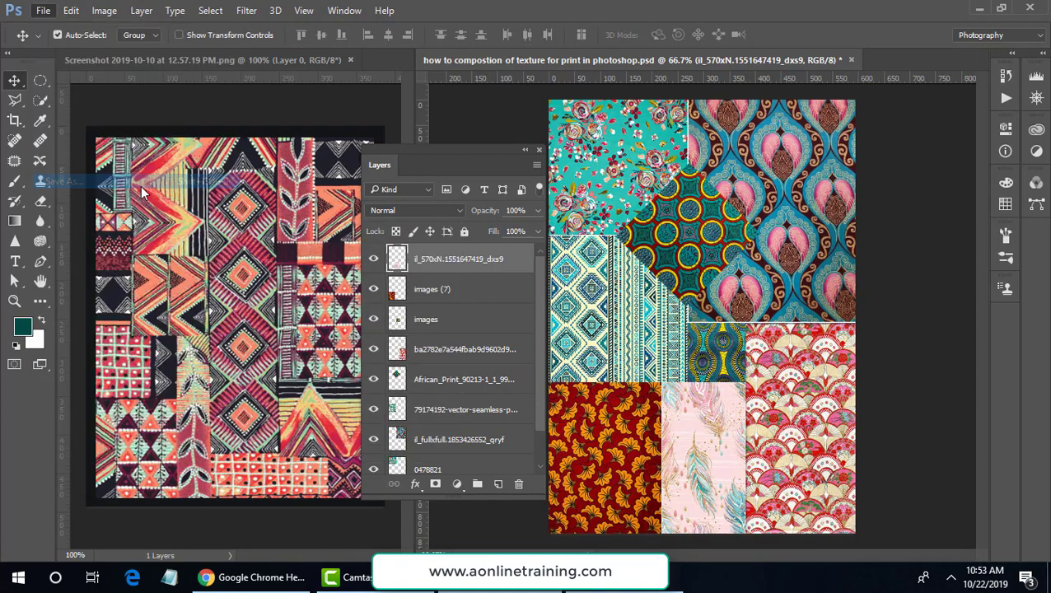
click(273, 400)
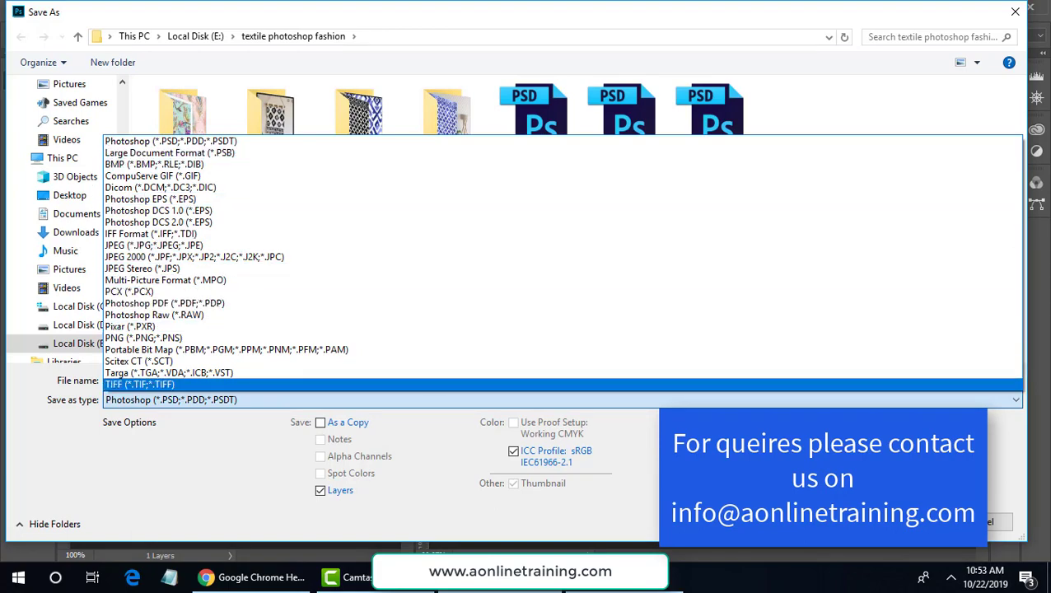
click(1001, 521)
click(1001, 522)
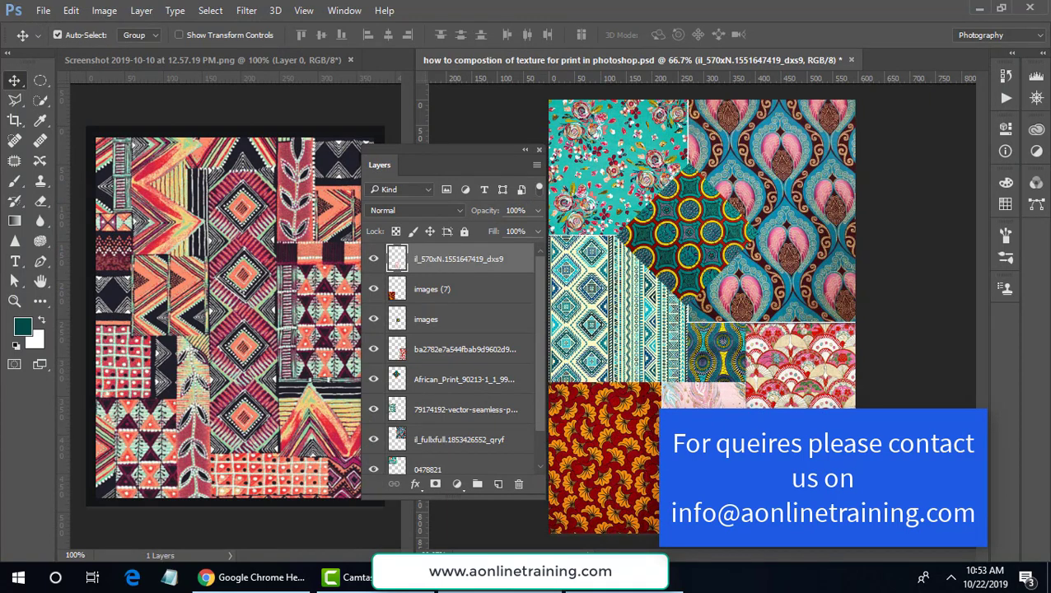